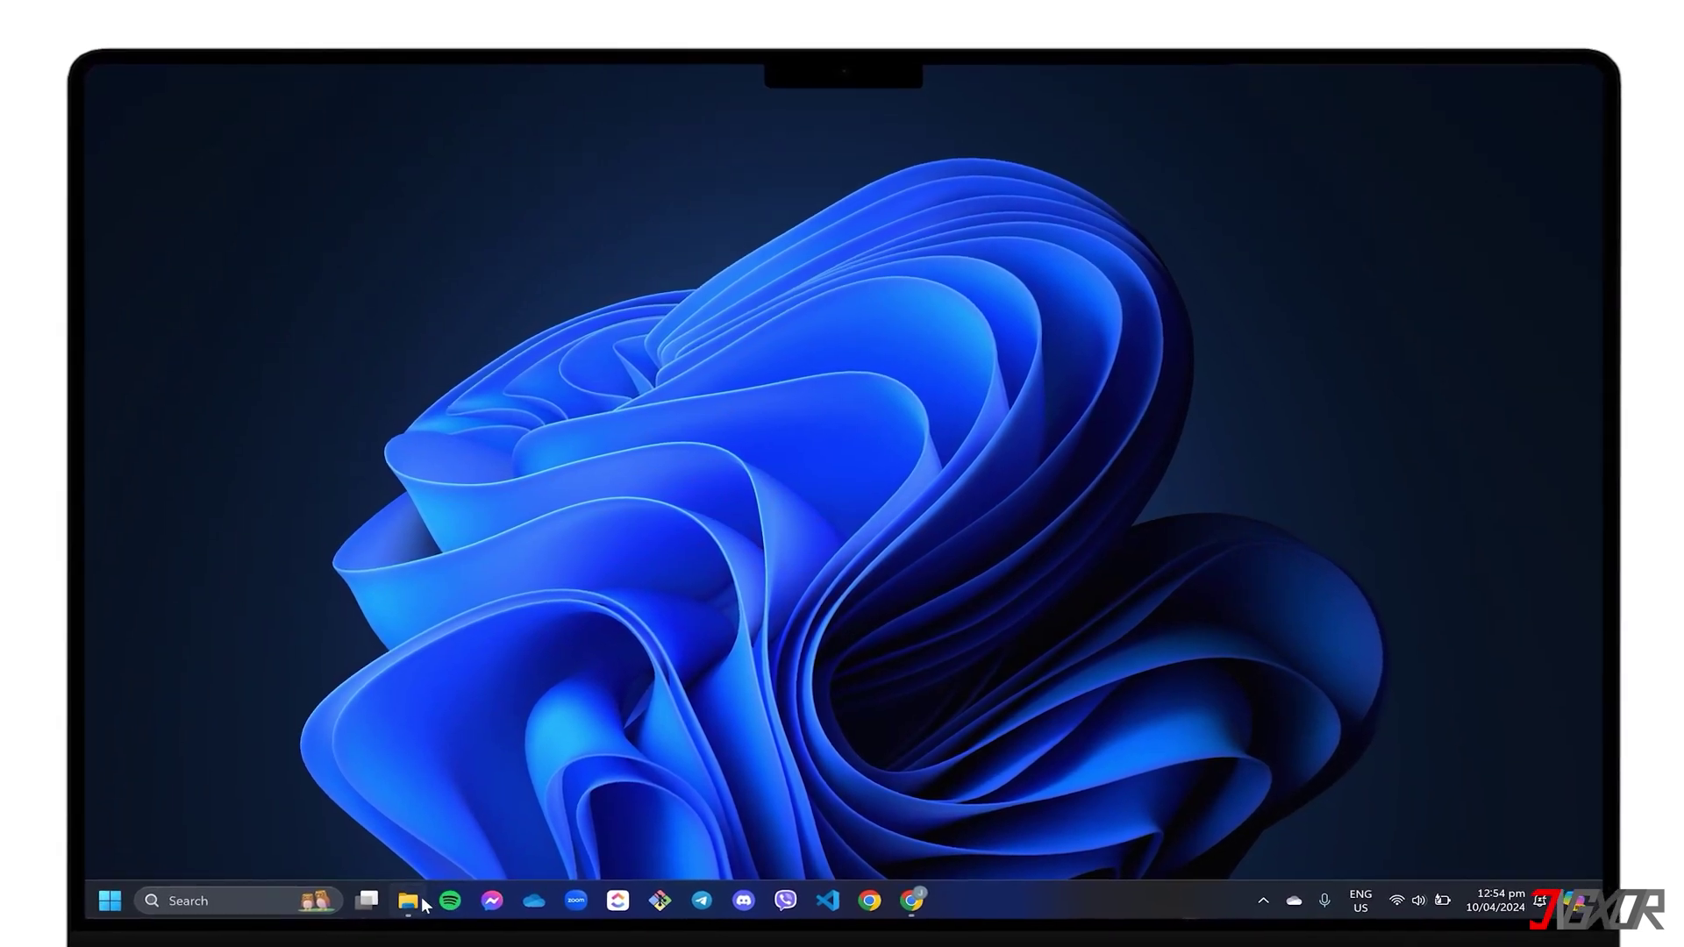
Open the converted document in Word and type text after 'Rye' in the heading.
{"action": "left_click", "coordinate": [419, 902]}
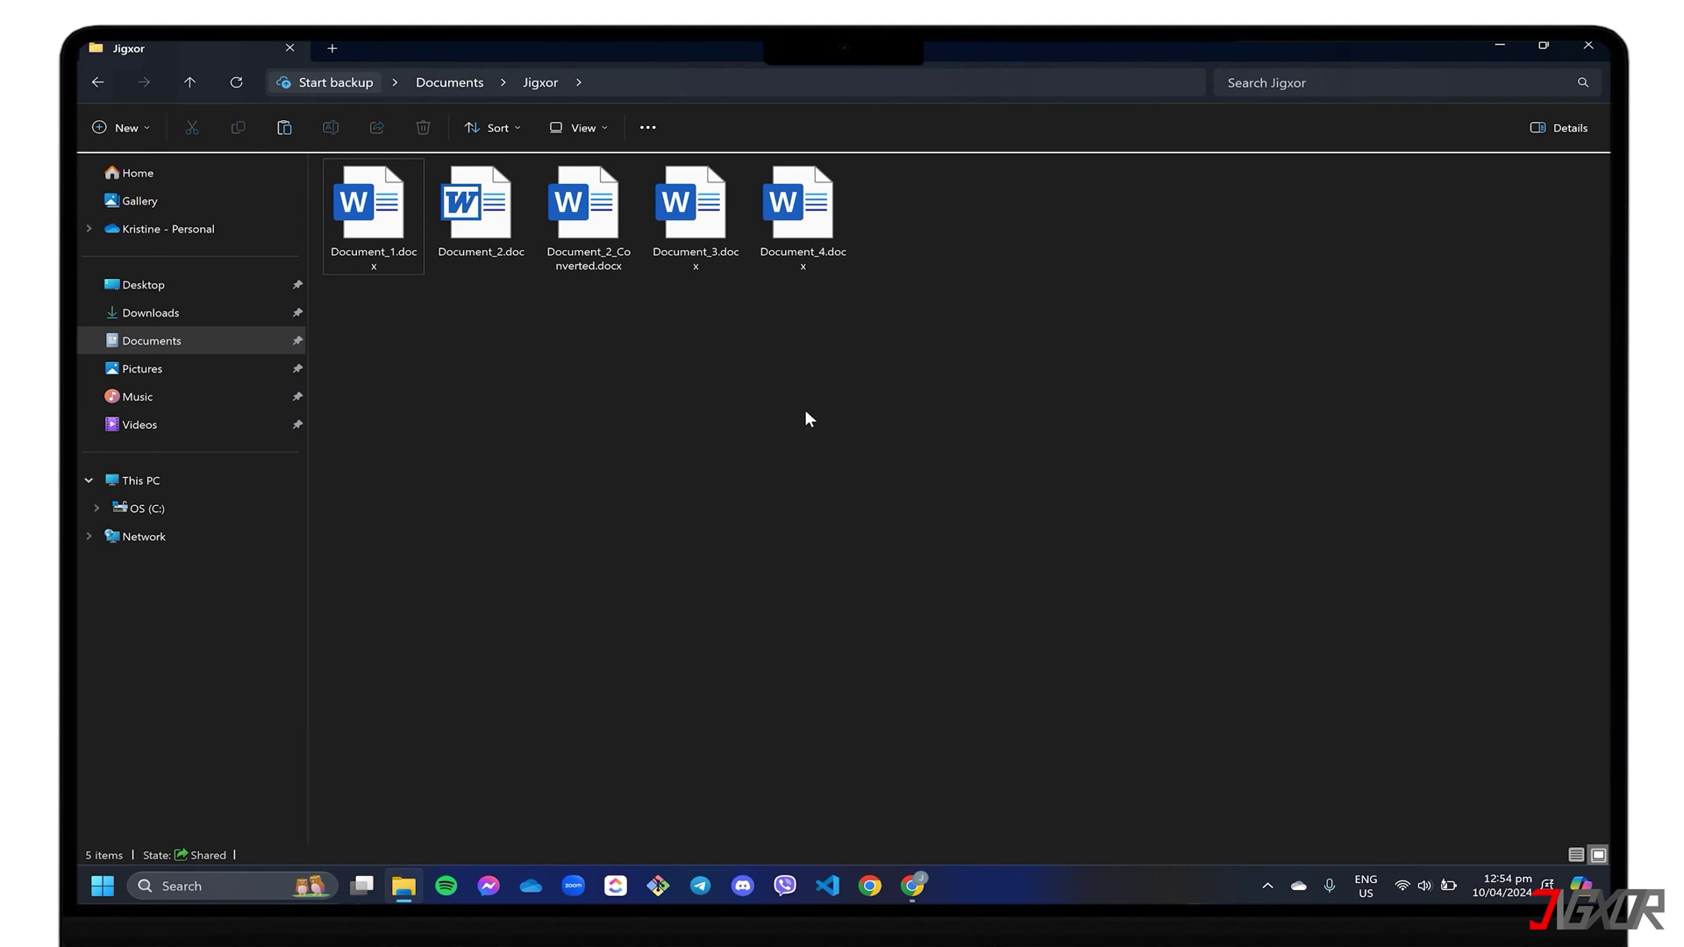
{"action": "double_click", "coordinate": [719, 252]}
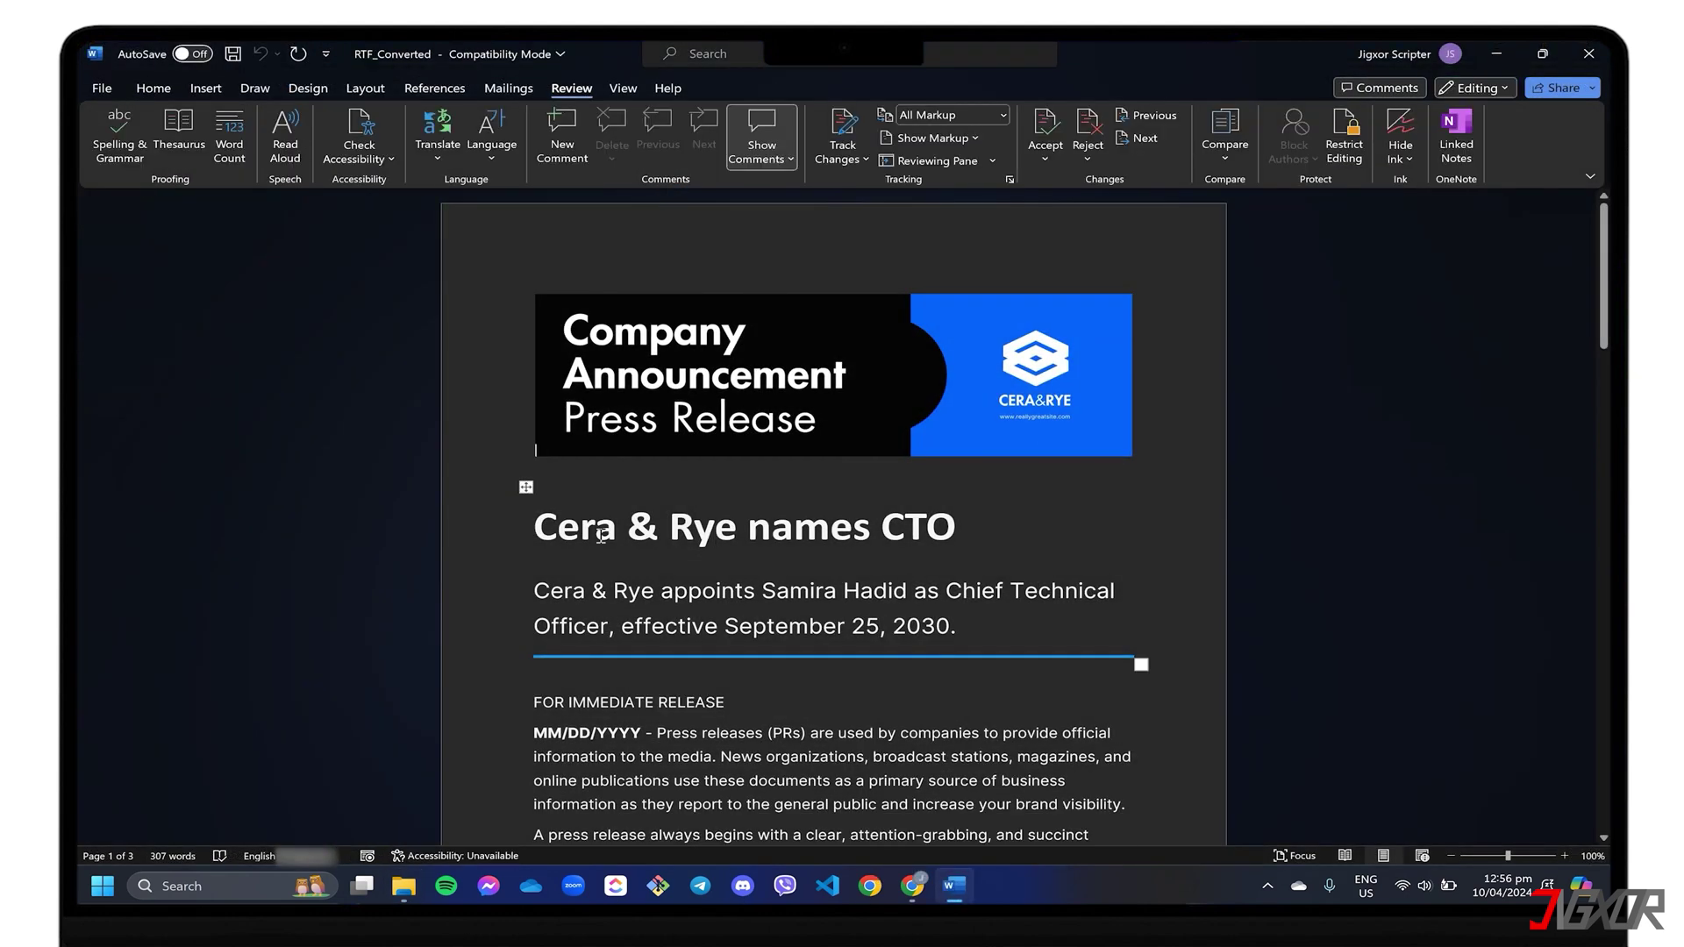
{"action": "left_click", "coordinate": [712, 527]}
{"action": "type", "text": "-"}
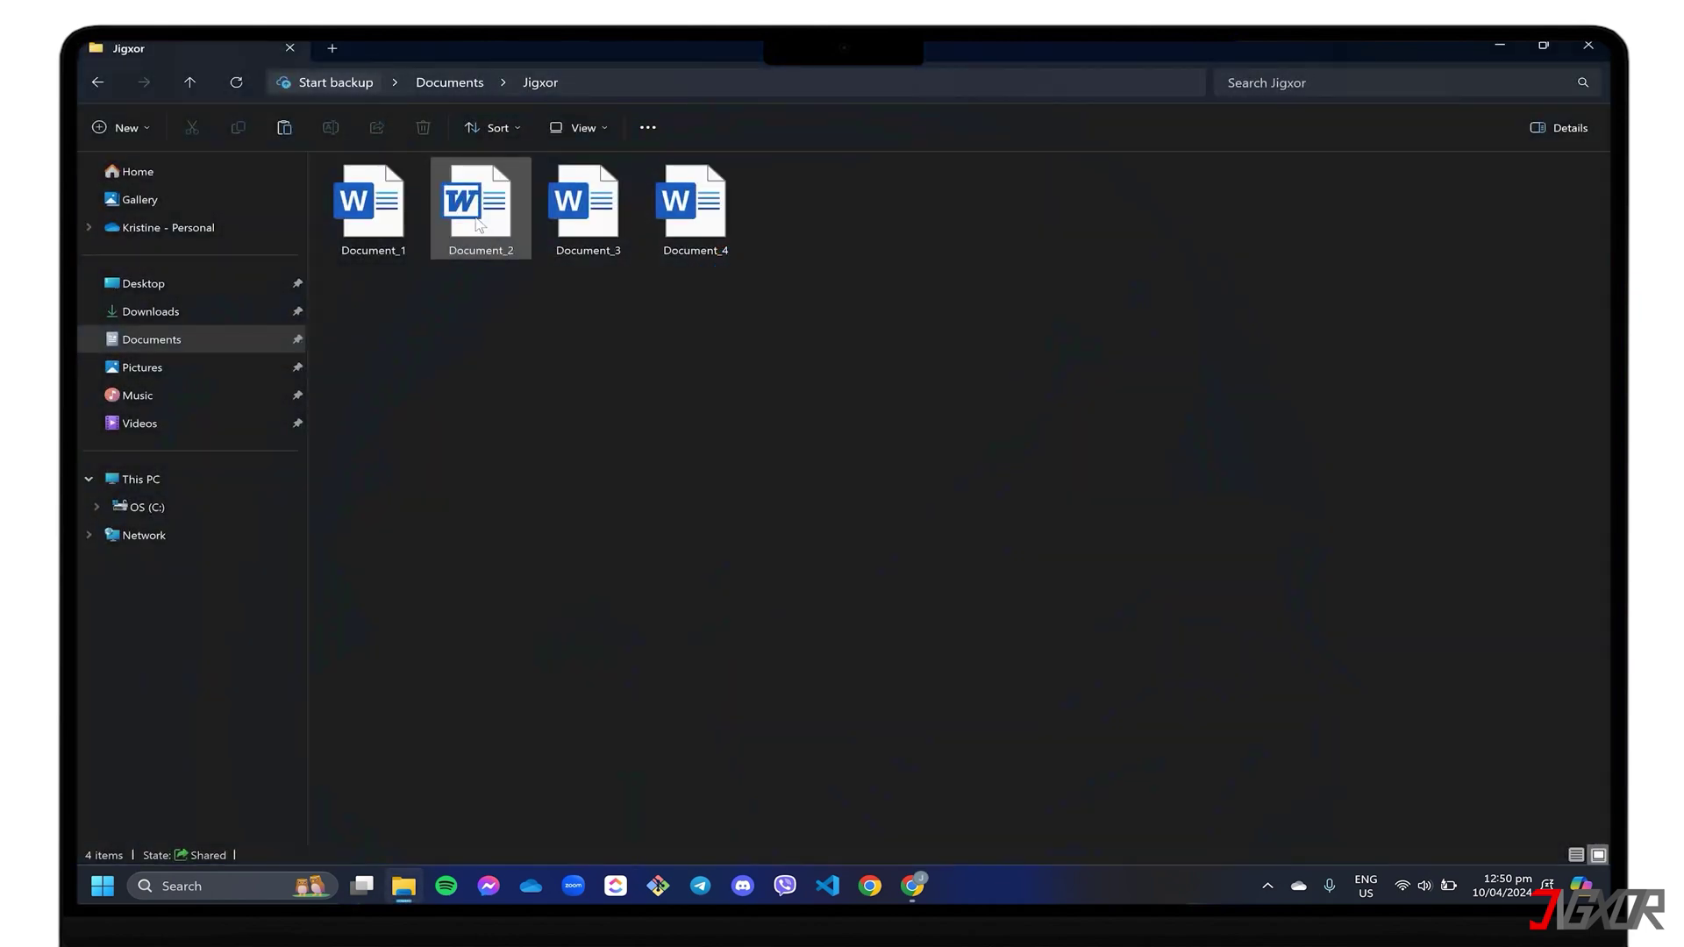
Open Document_2 and prepare saving it as Document_2_Converted in Word Document format.
{"action": "left_click", "coordinate": [478, 224]}
{"action": "double_click", "coordinate": [478, 224]}
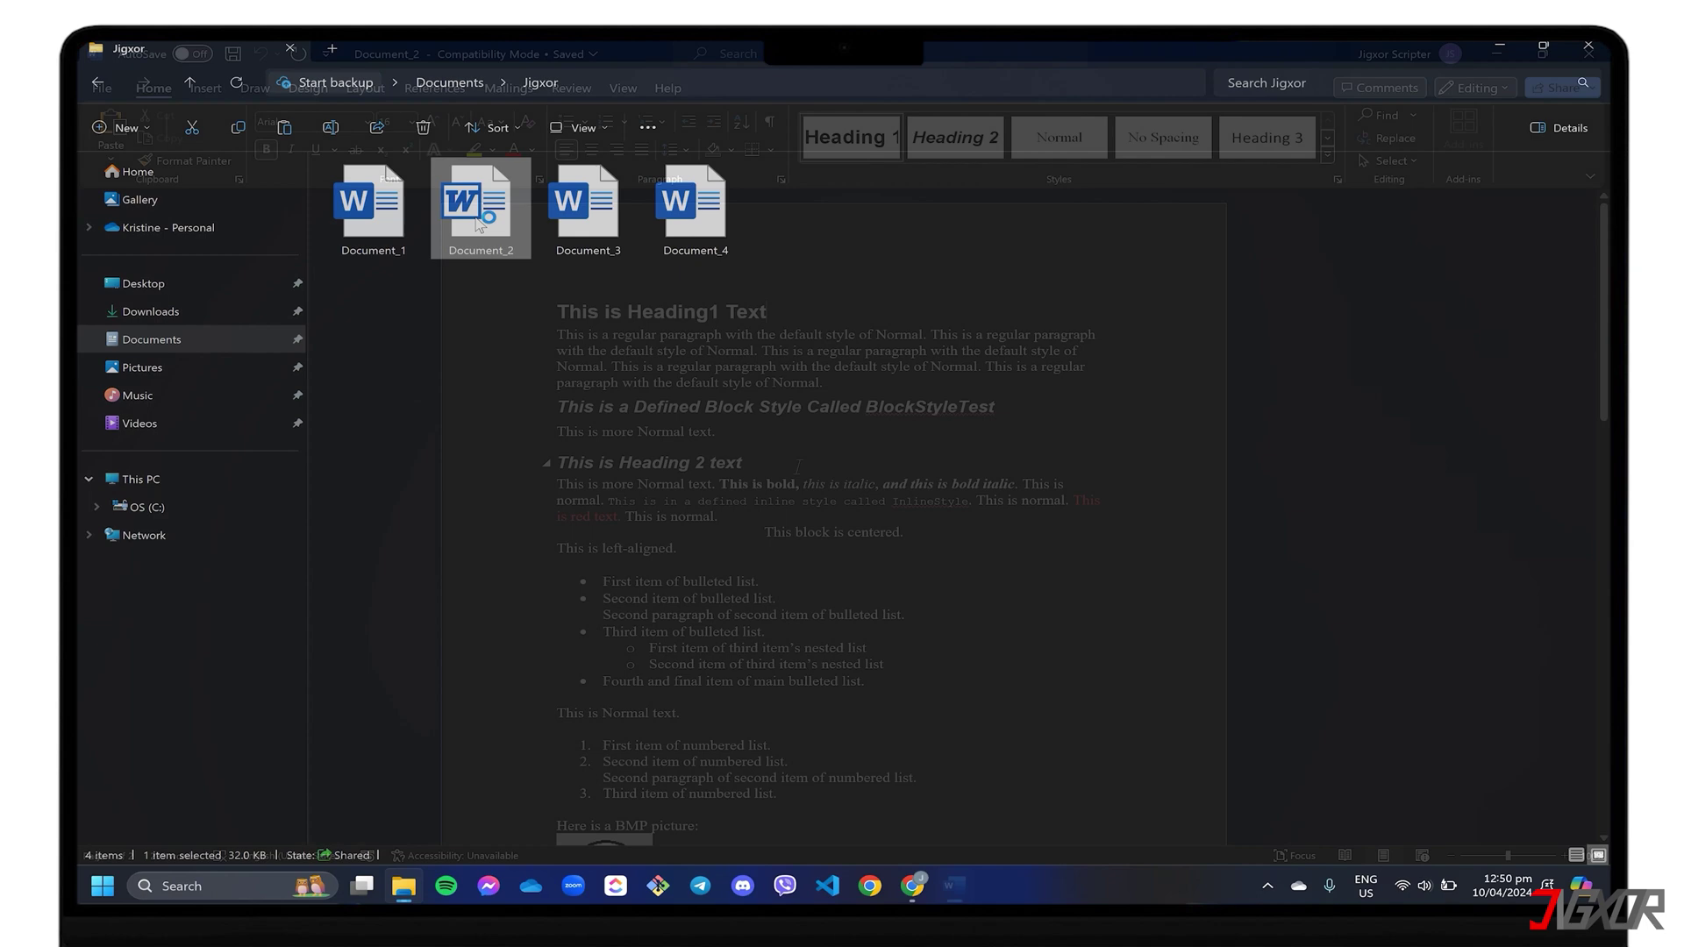
{"action": "left_click", "coordinate": [88, 86]}
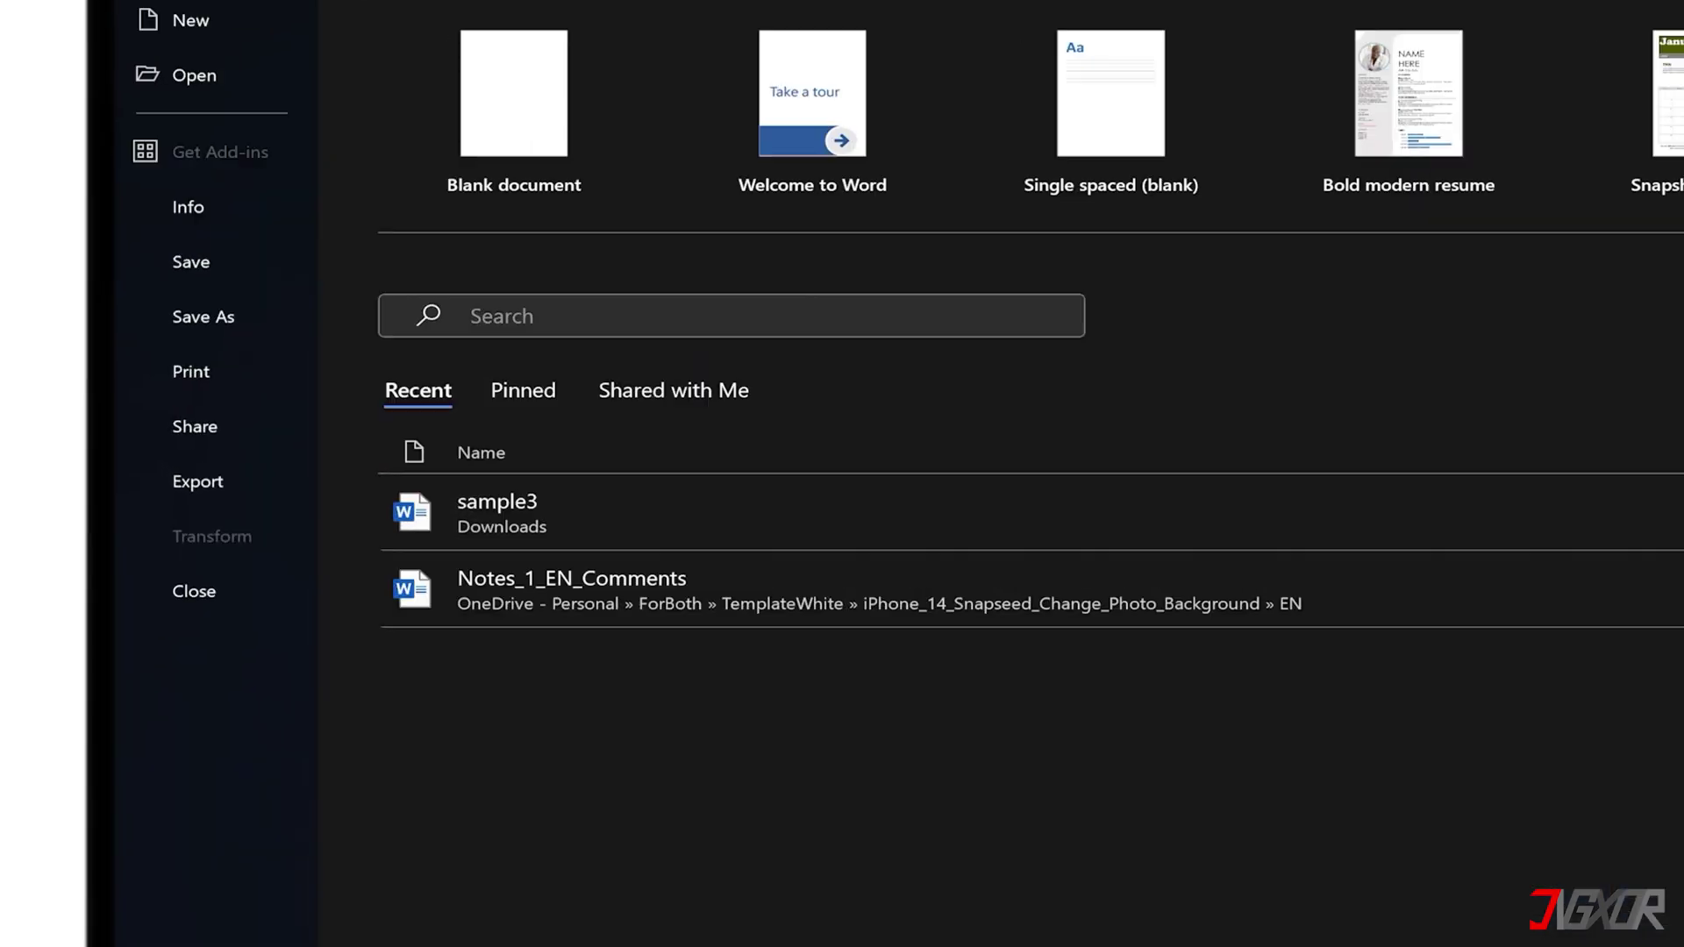
{"action": "left_click", "coordinate": [132, 359]}
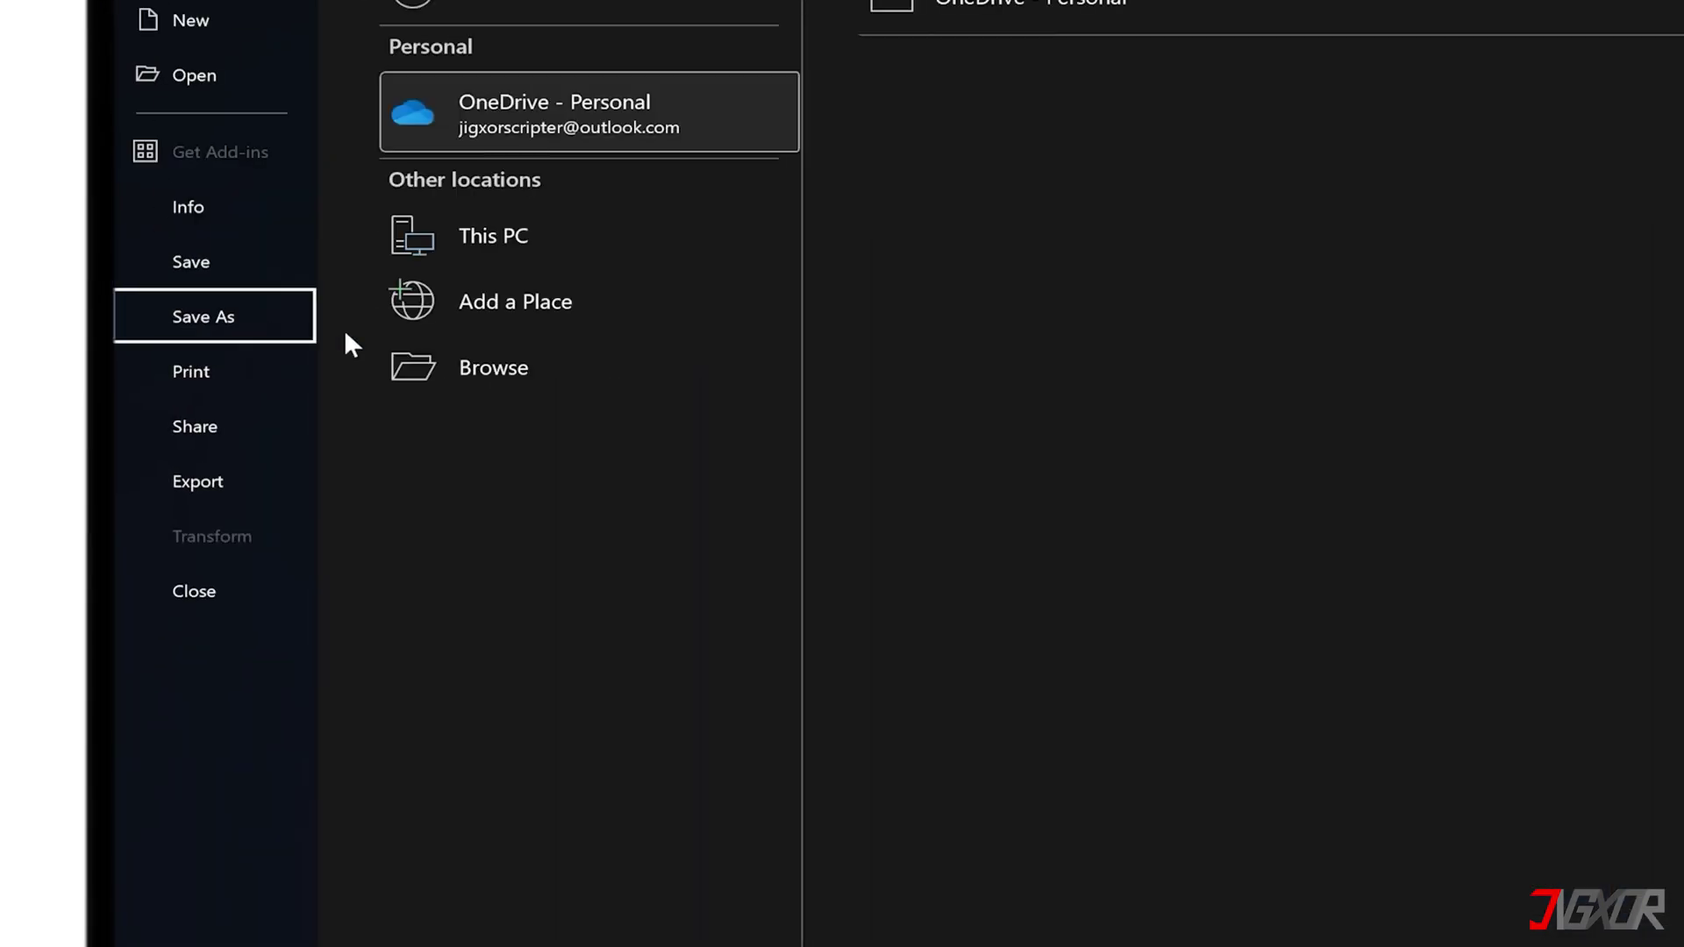
{"action": "left_click", "coordinate": [556, 376]}
{"action": "type", "text": "_Converted"}
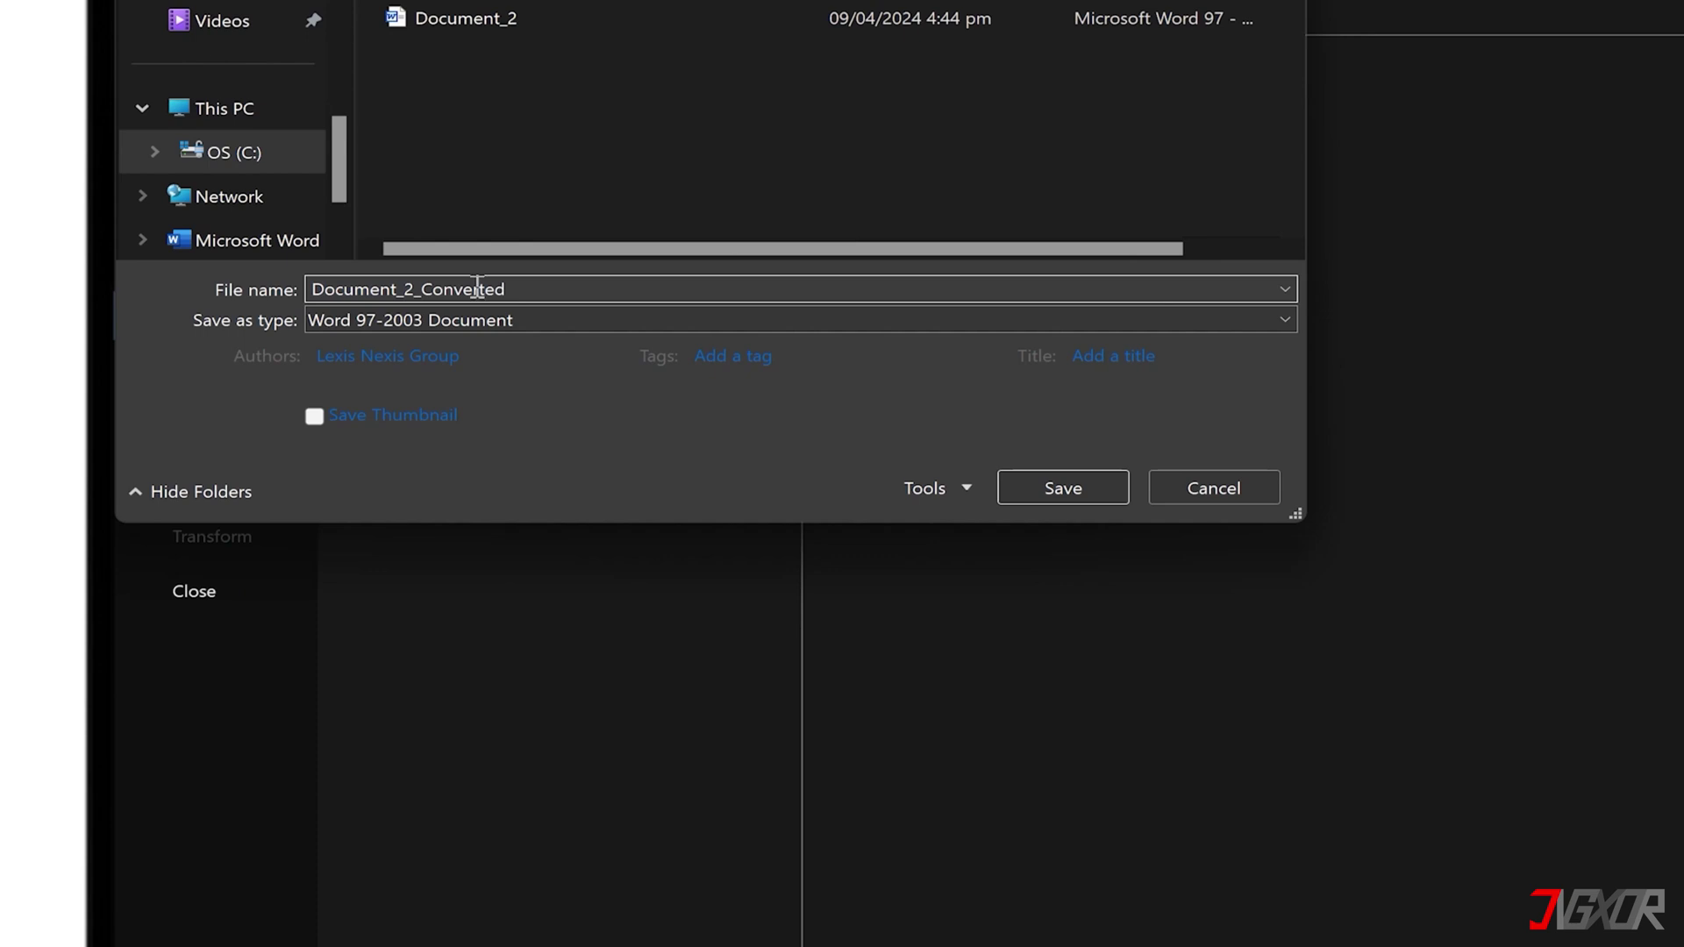
{"action": "left_click", "coordinate": [515, 320]}
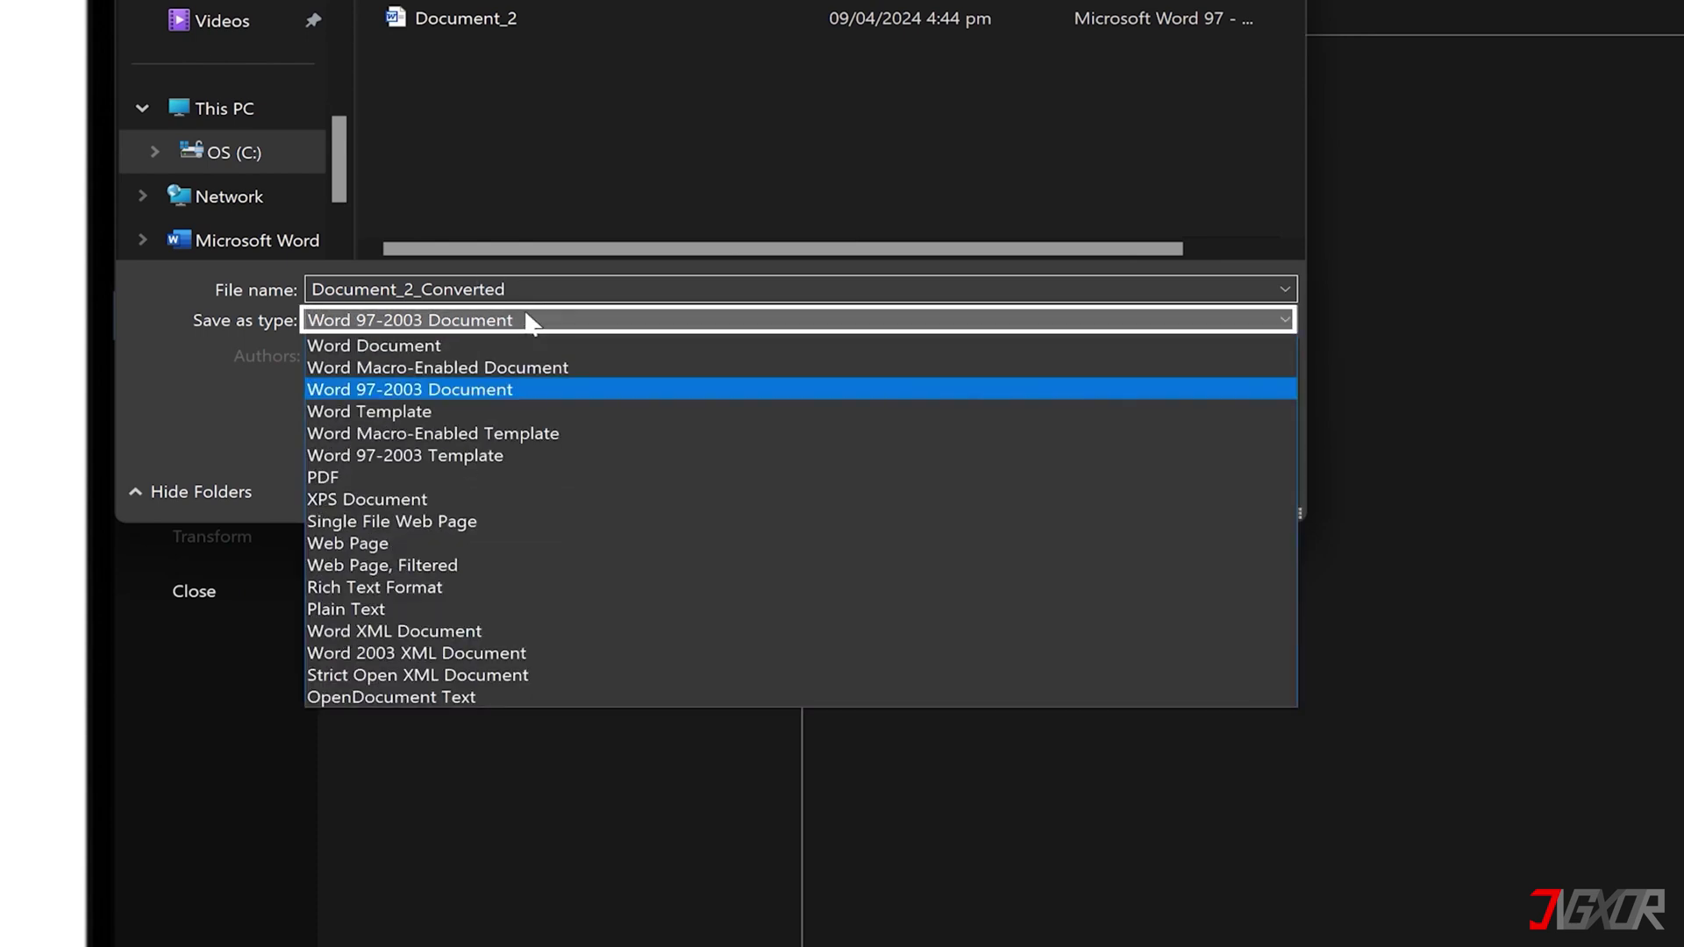
{"action": "left_click", "coordinate": [515, 351]}
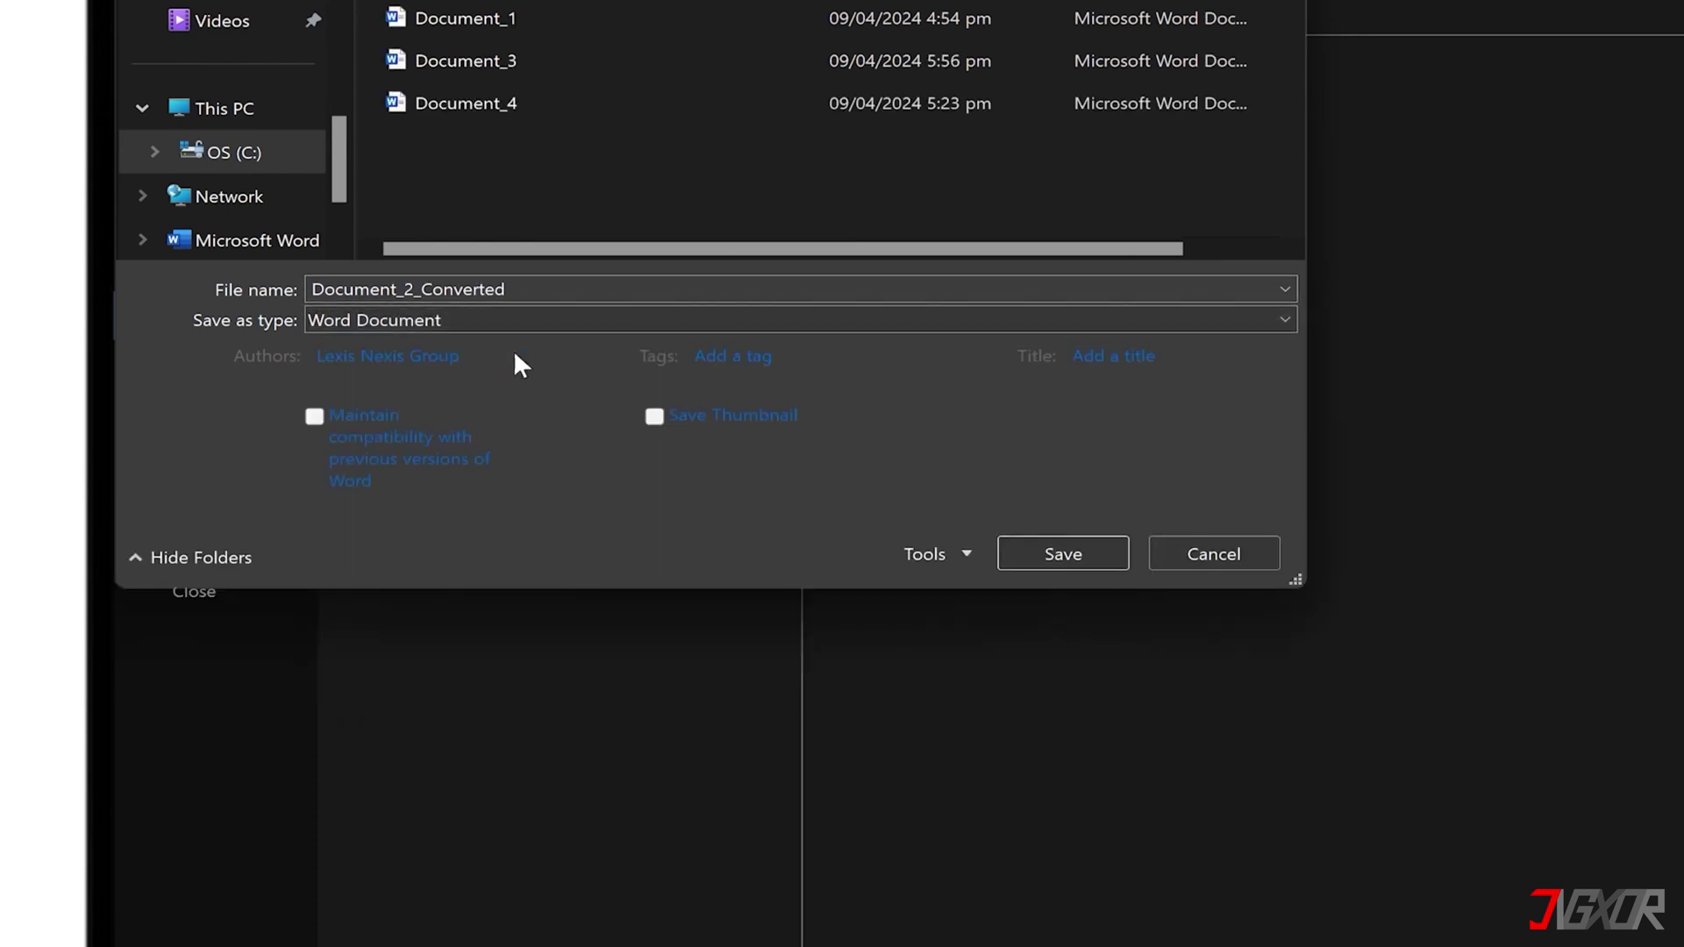
Save Document_2_Converted.docx and show file name extensions in the Jigxor folder.
{"action": "left_click", "coordinate": [1061, 553]}
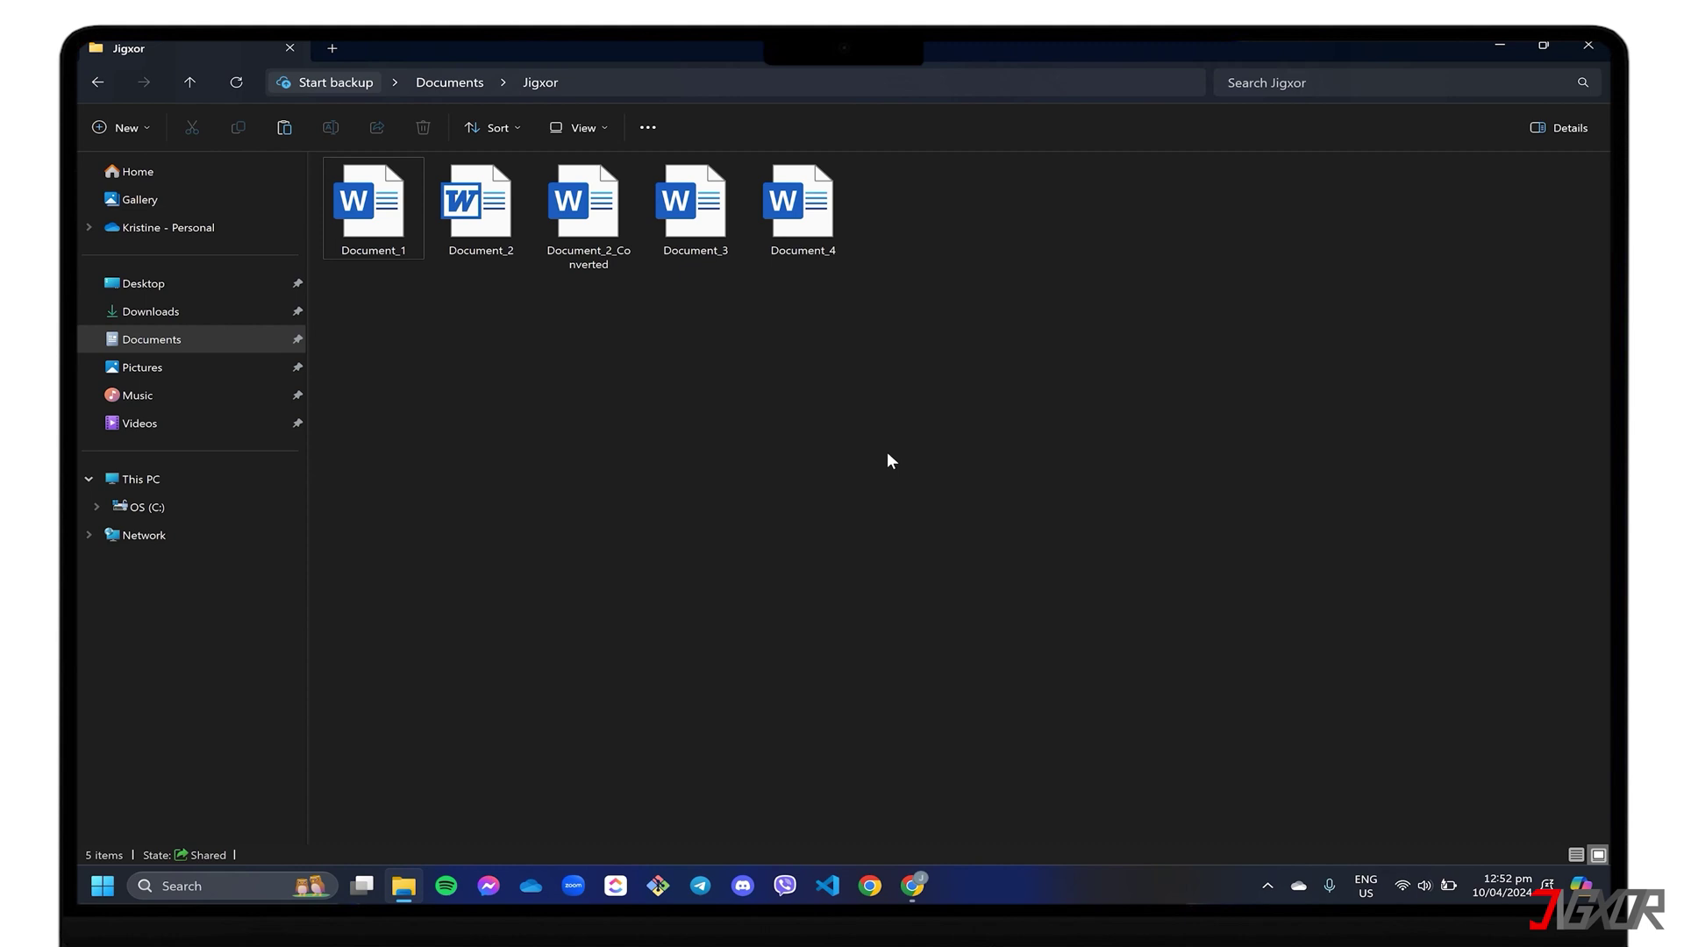
{"action": "left_click", "coordinate": [610, 132]}
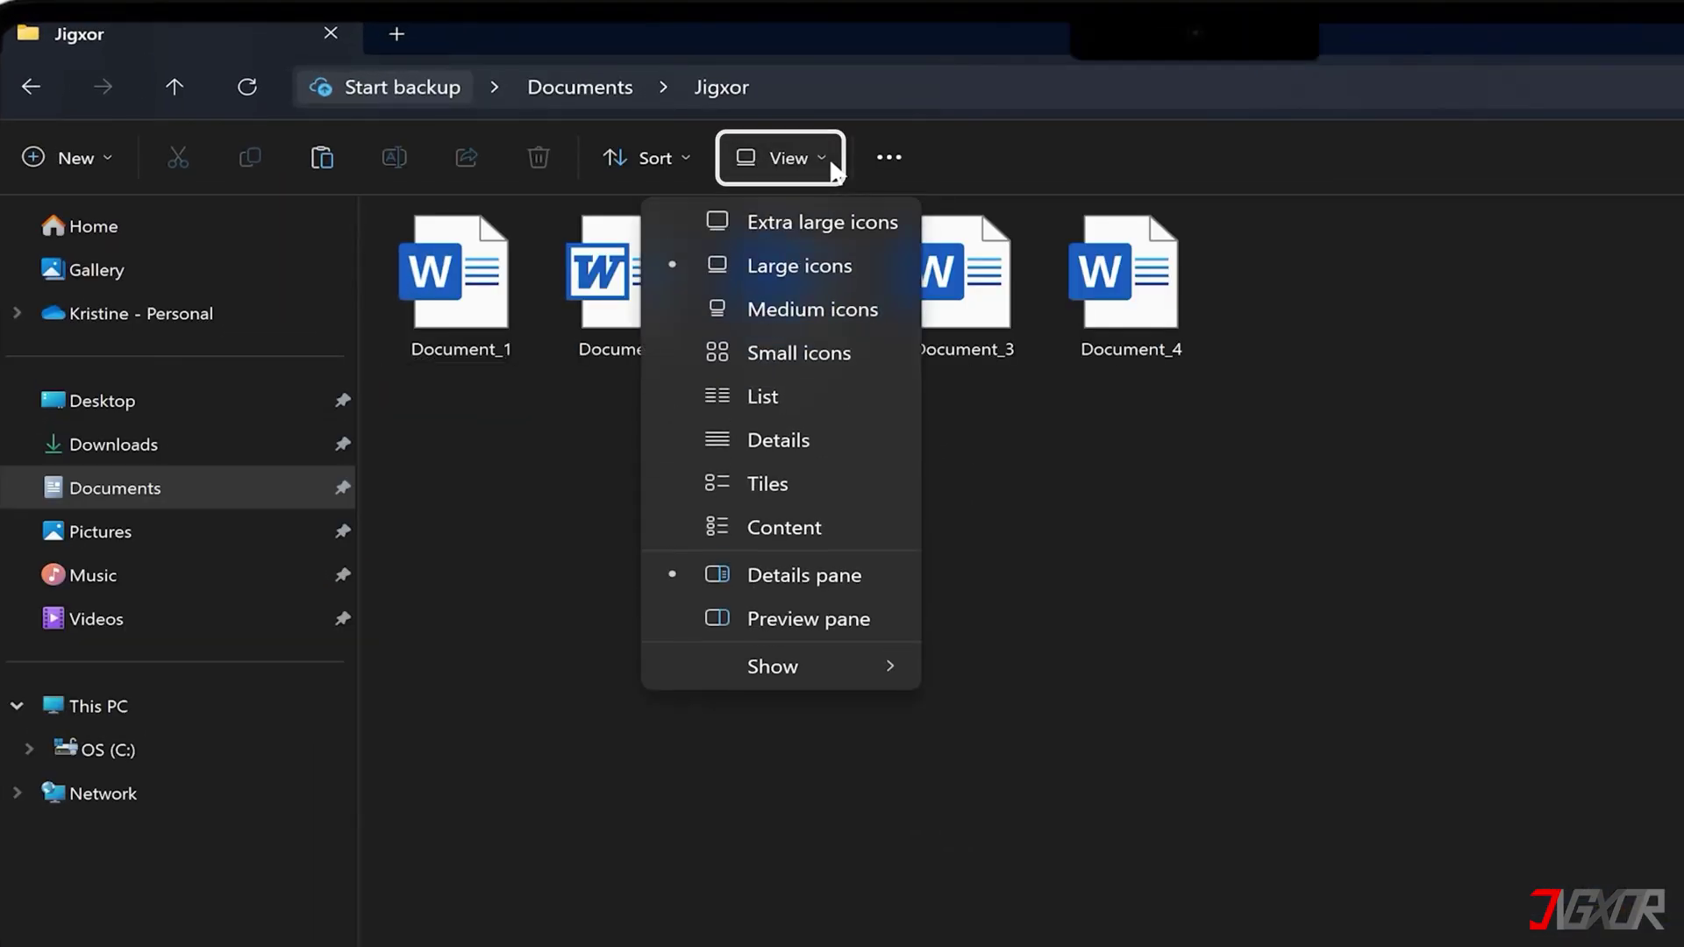
{"action": "mouse_move", "coordinate": [773, 680]}
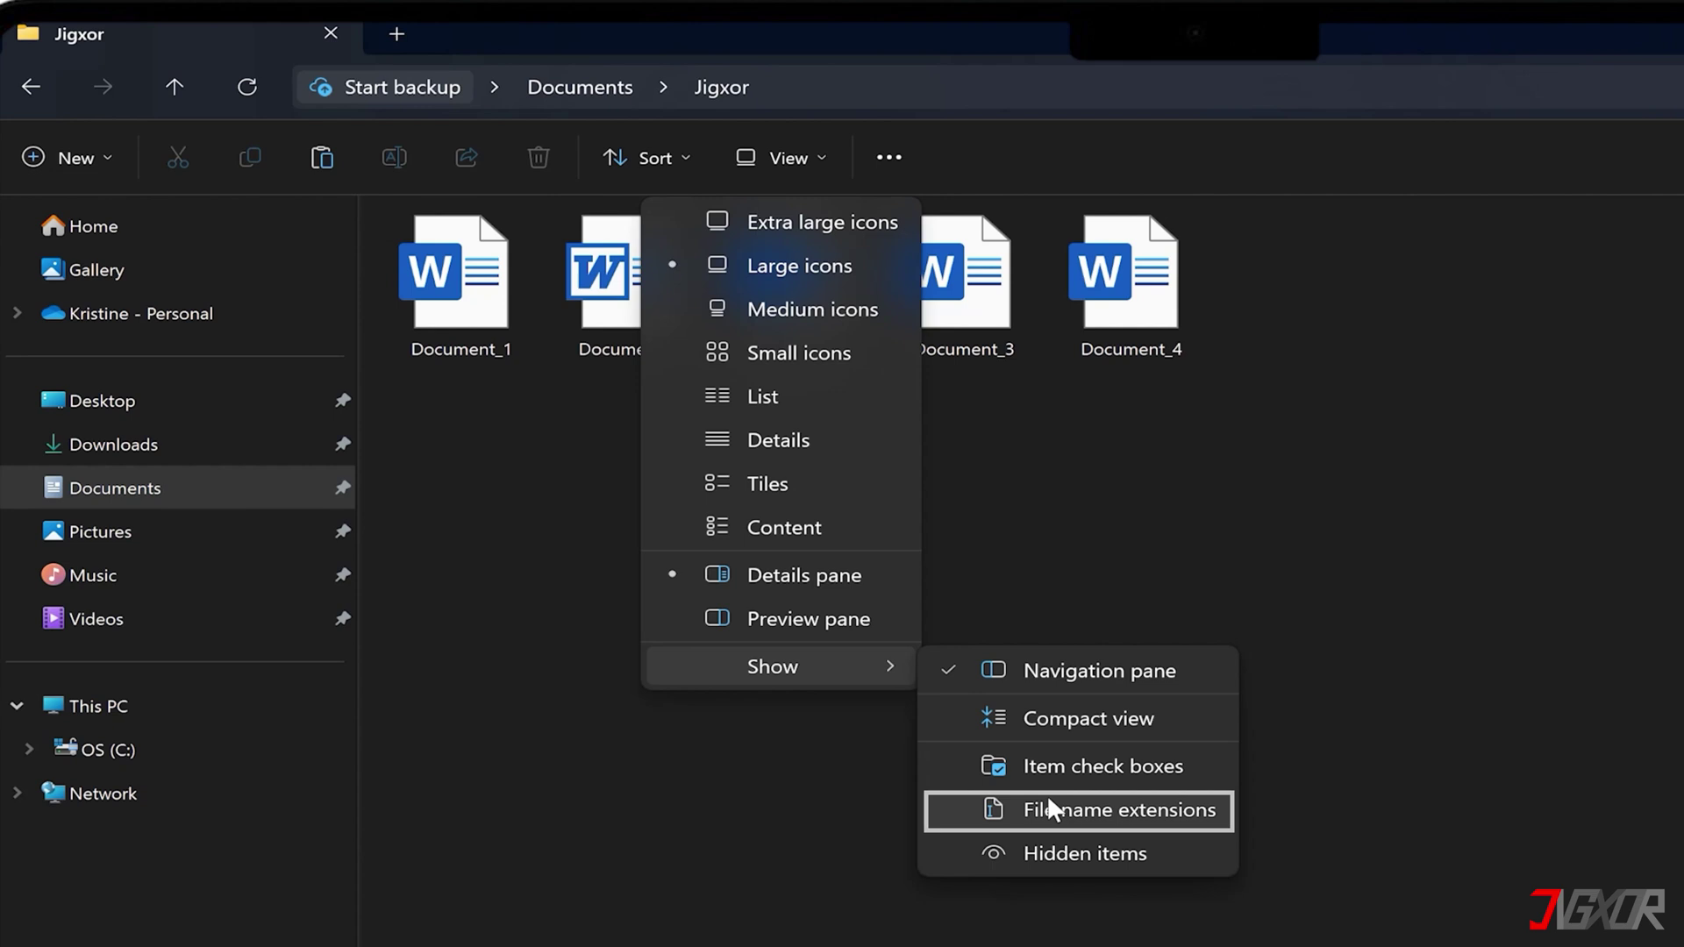
{"action": "left_click", "coordinate": [964, 801]}
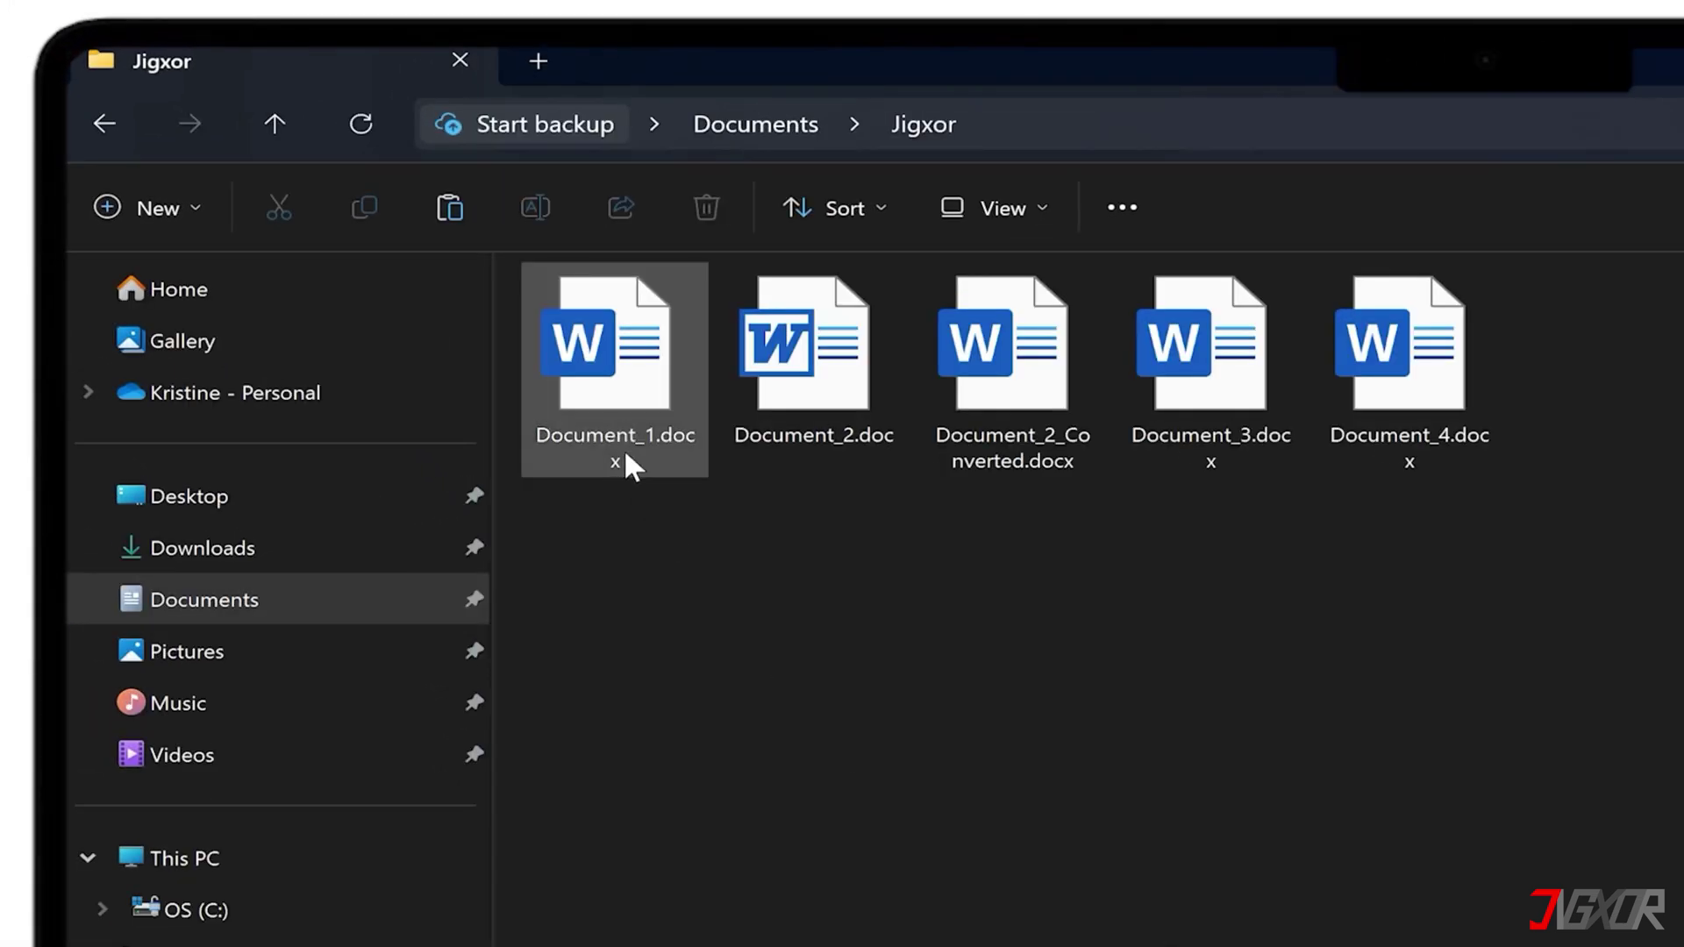
Rename Document_1.docx to Document_1.docx.zip, accepting the extension warning.
{"action": "left_click", "coordinate": [630, 465]}
{"action": "left_click", "coordinate": [633, 453]}
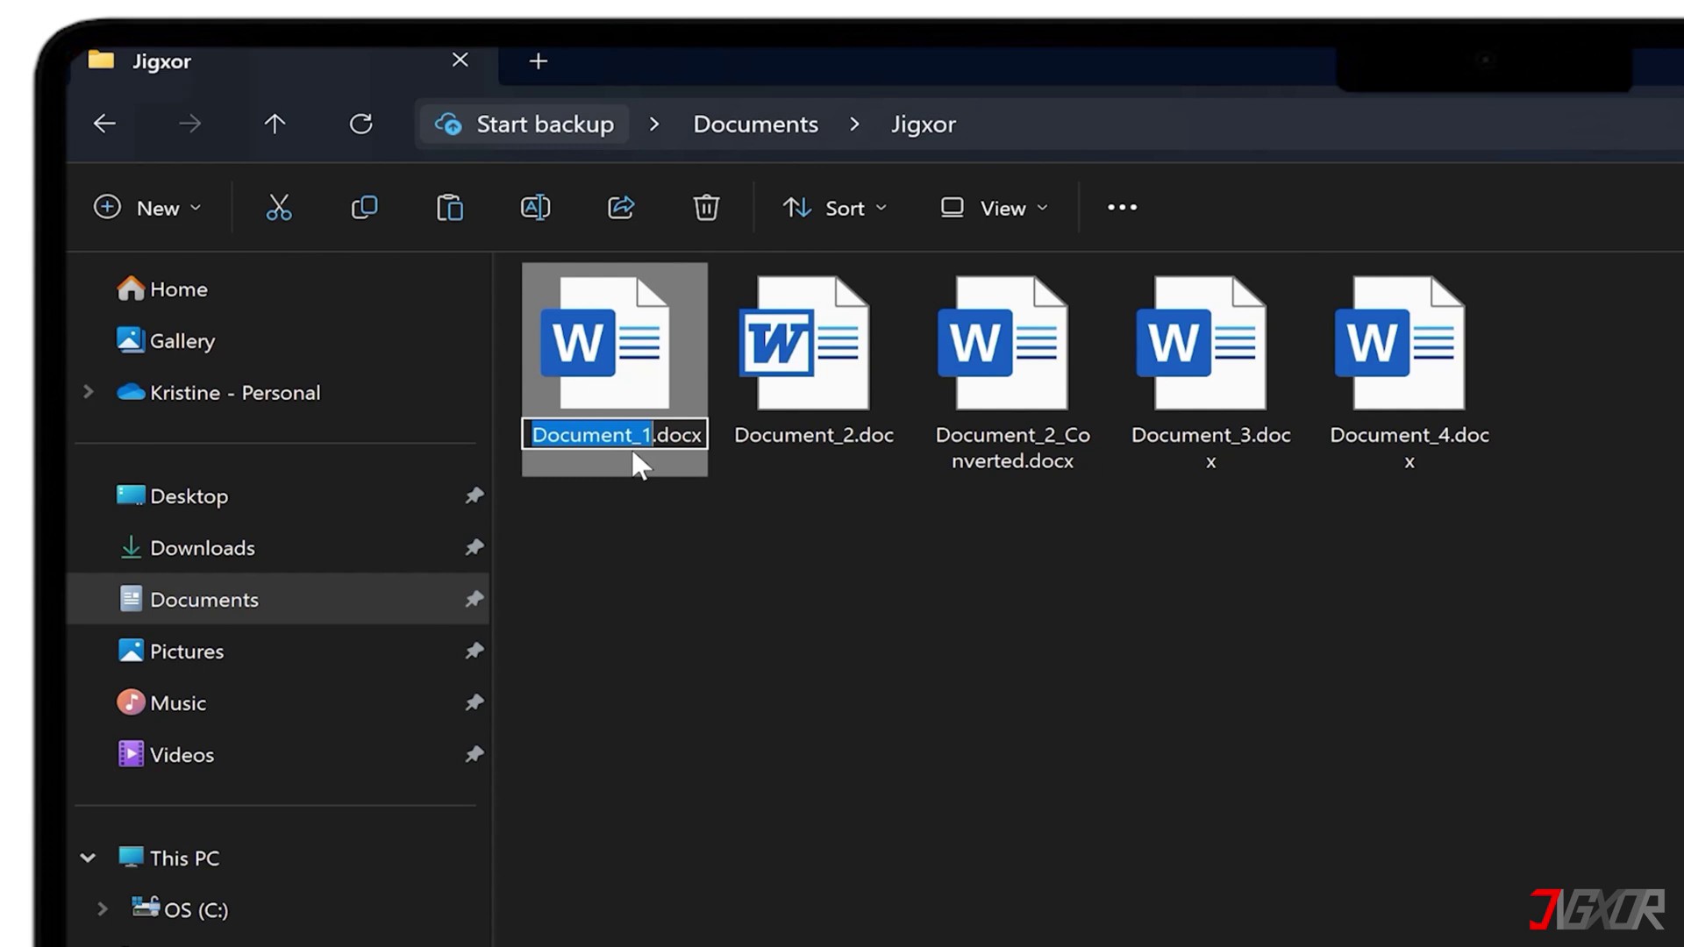
{"action": "key", "text": "Right"}
{"action": "key", "text": "End"}
{"action": "type", "text": ".zip"}
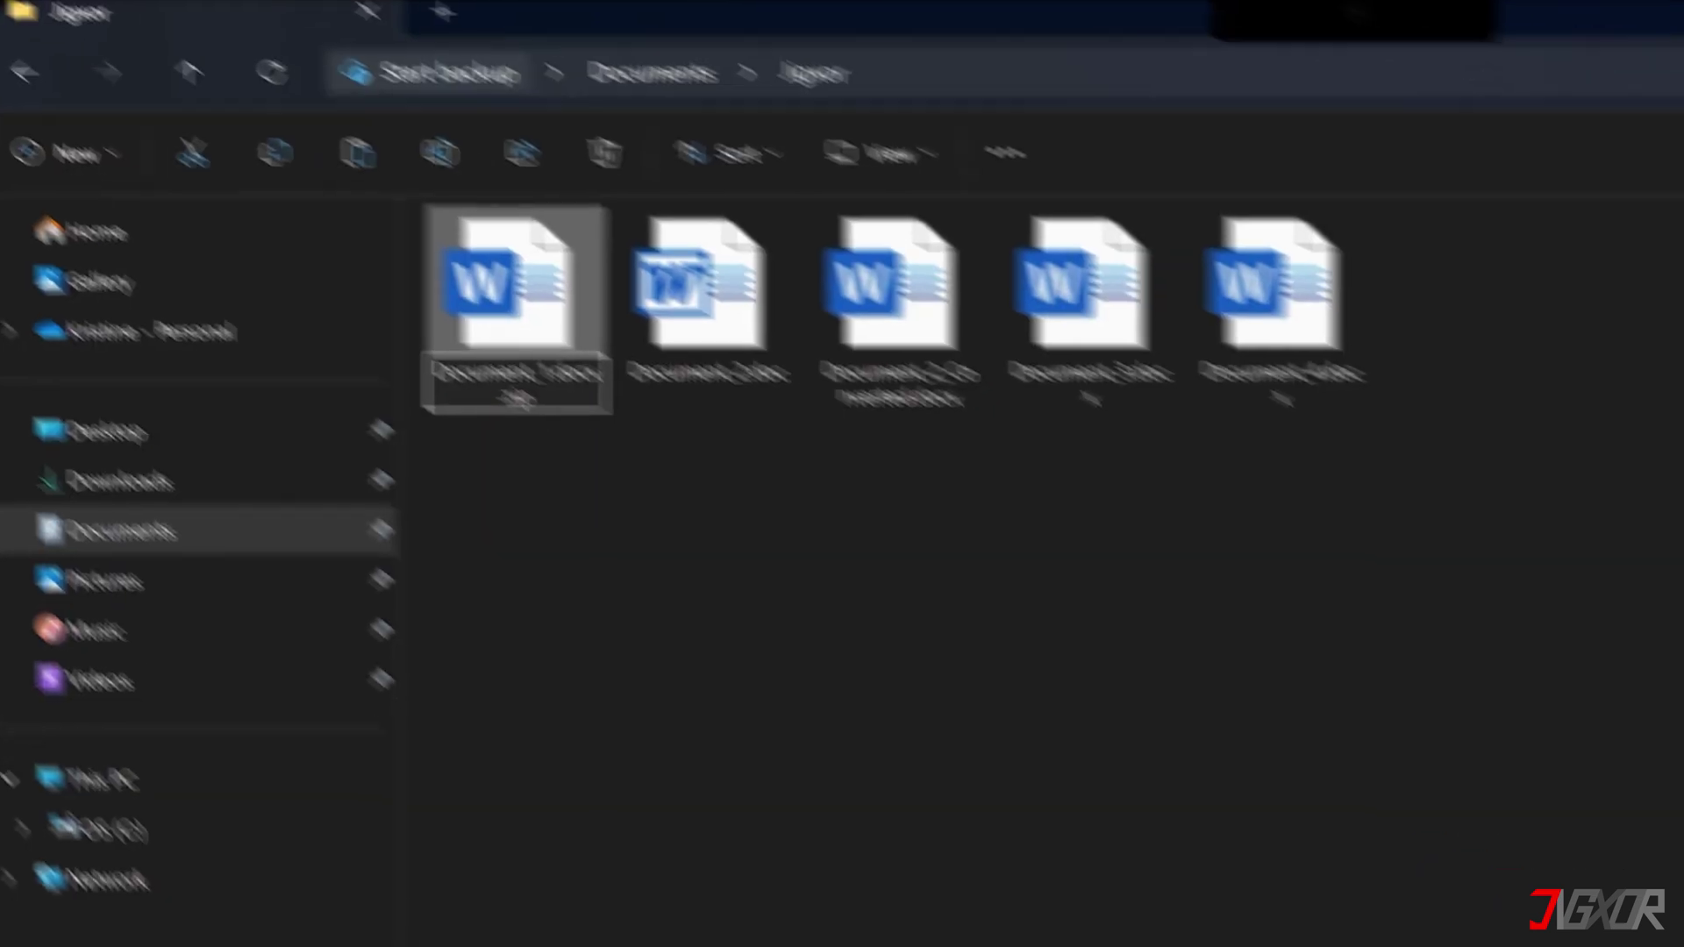
{"action": "key", "text": "Return"}
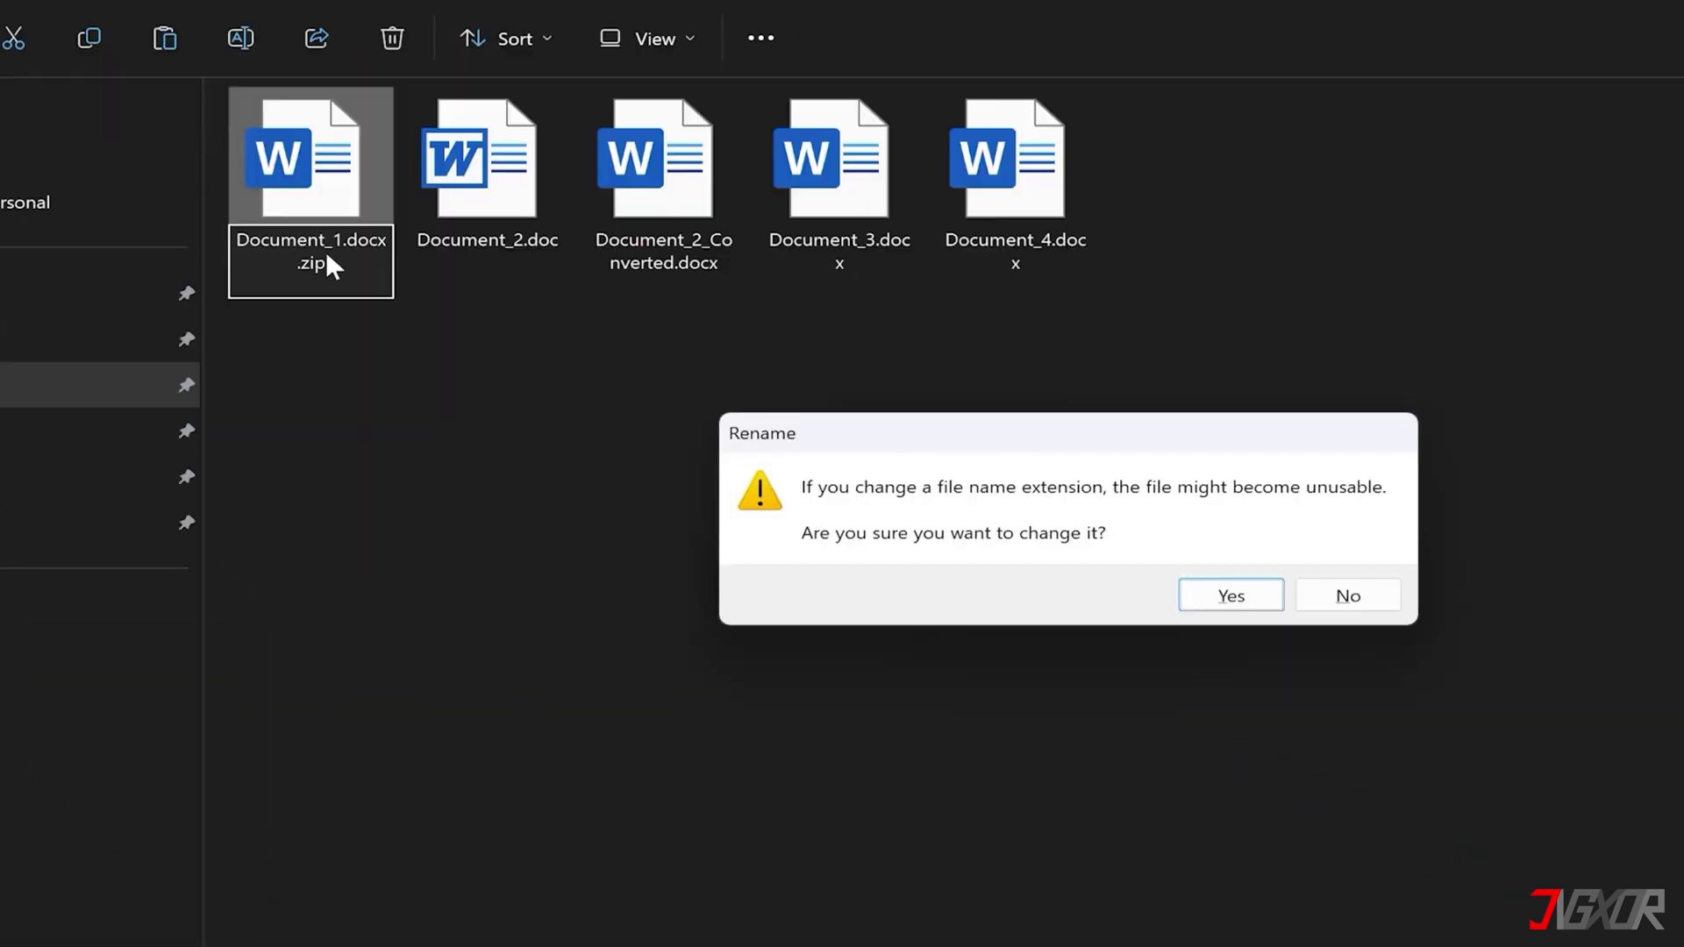
{"action": "key", "text": "Return"}
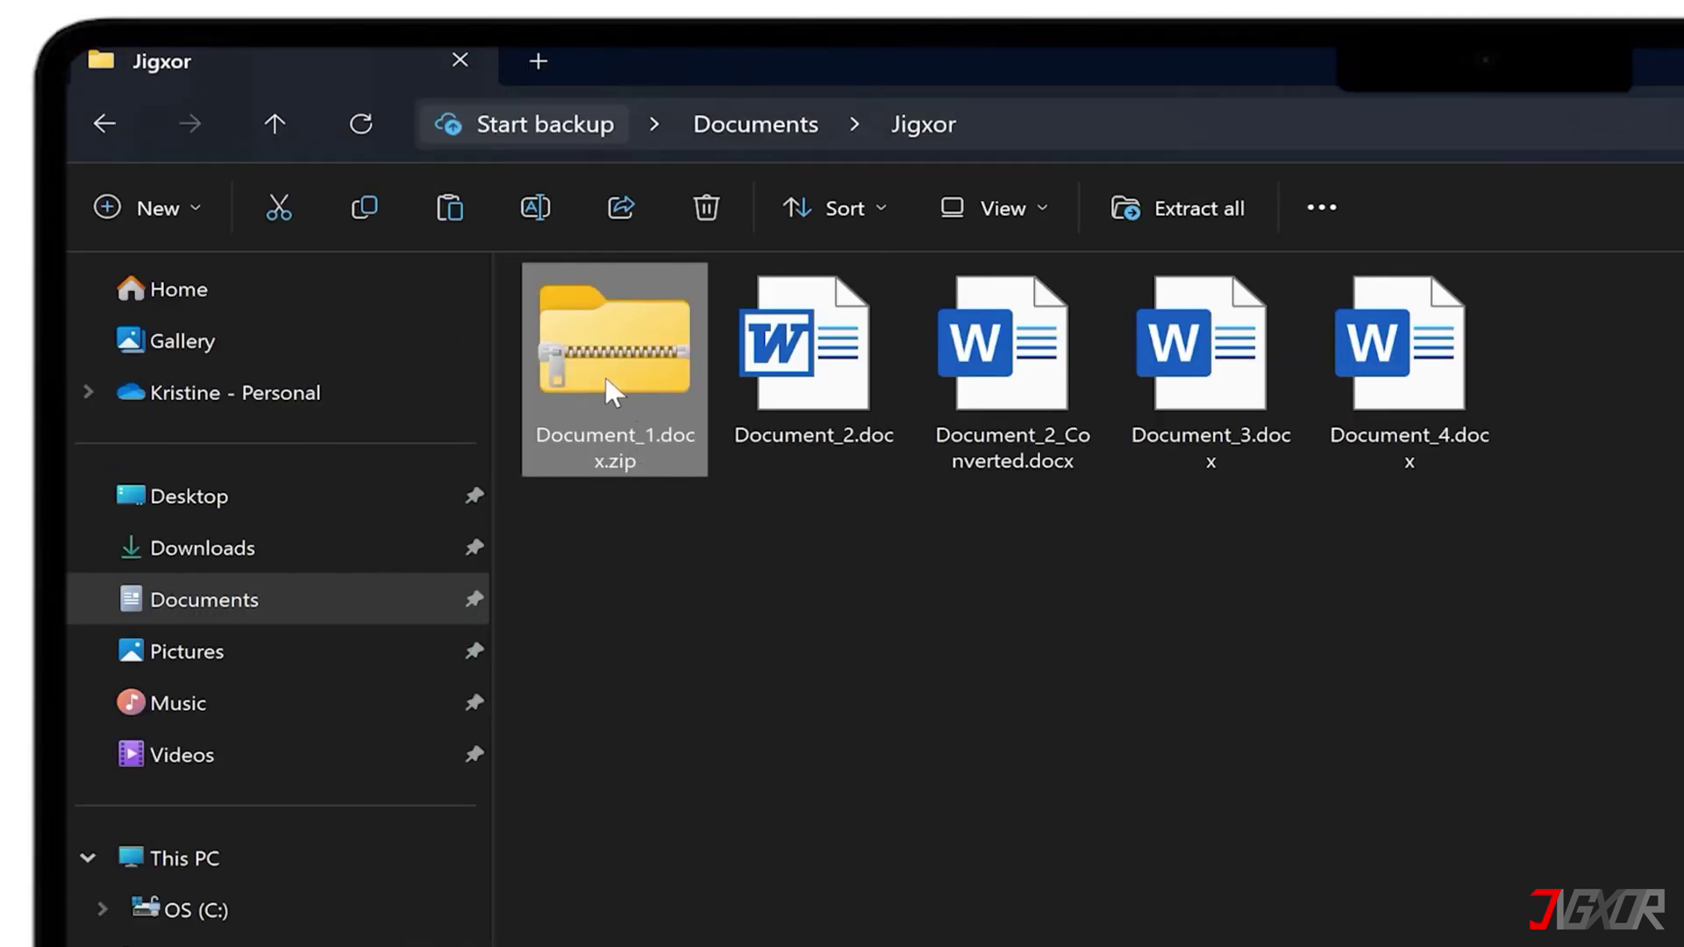
Delete settings.xml from the archive's word folder permanently.
{"action": "double_click", "coordinate": [610, 382]}
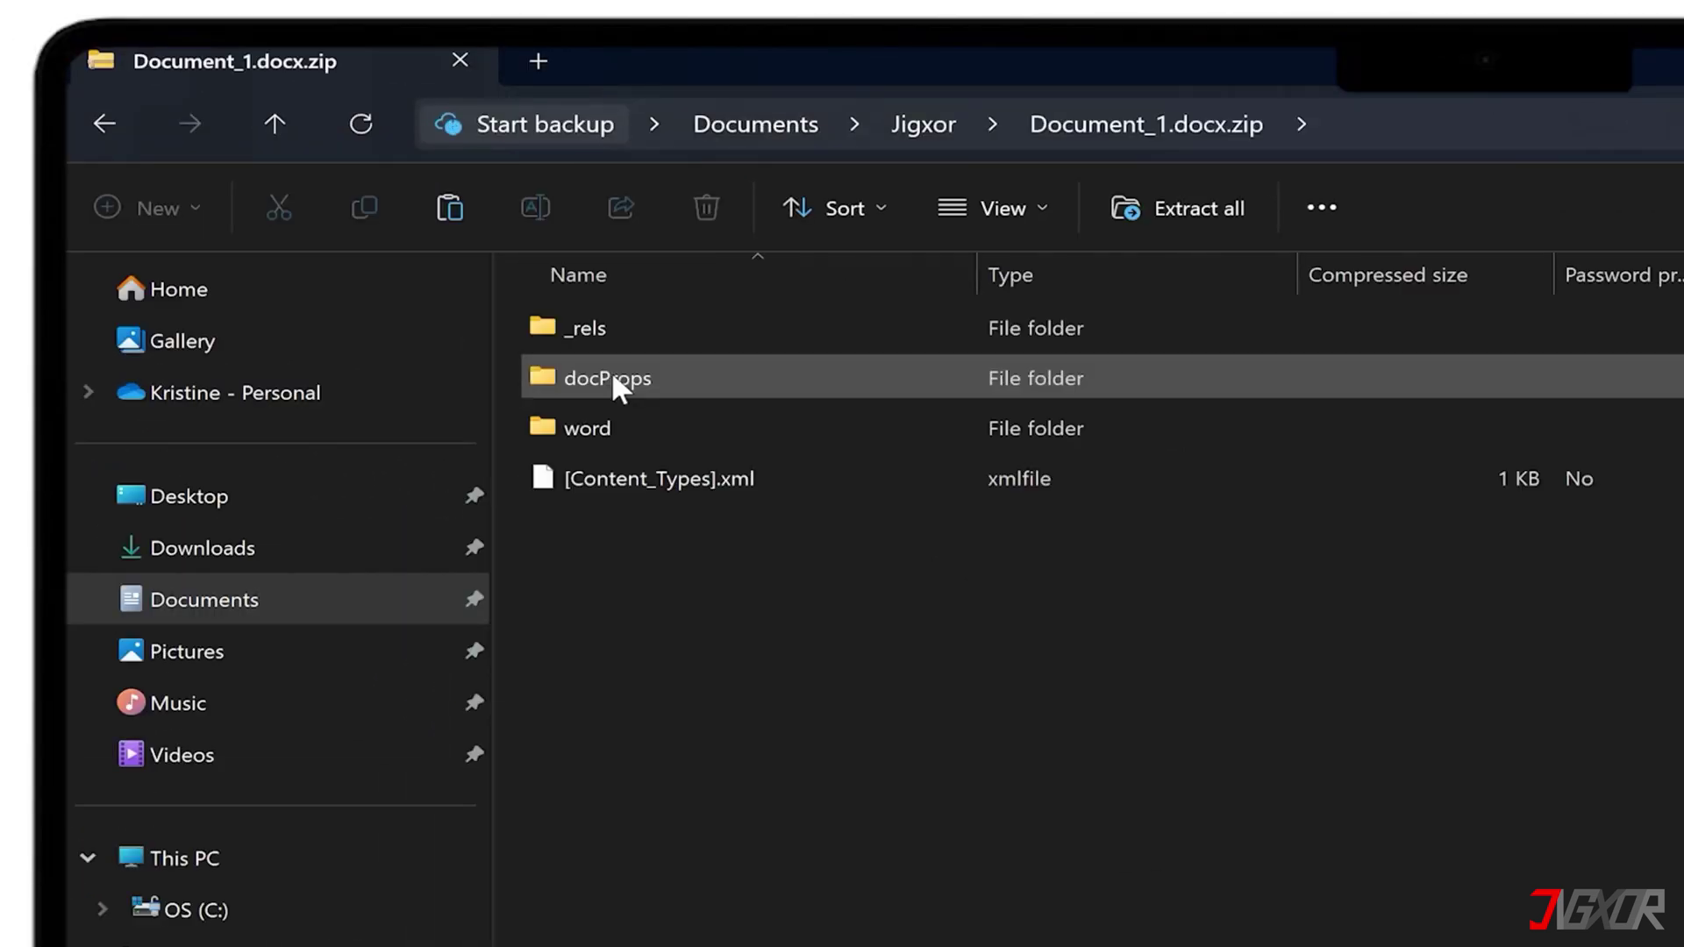
{"action": "double_click", "coordinate": [601, 425]}
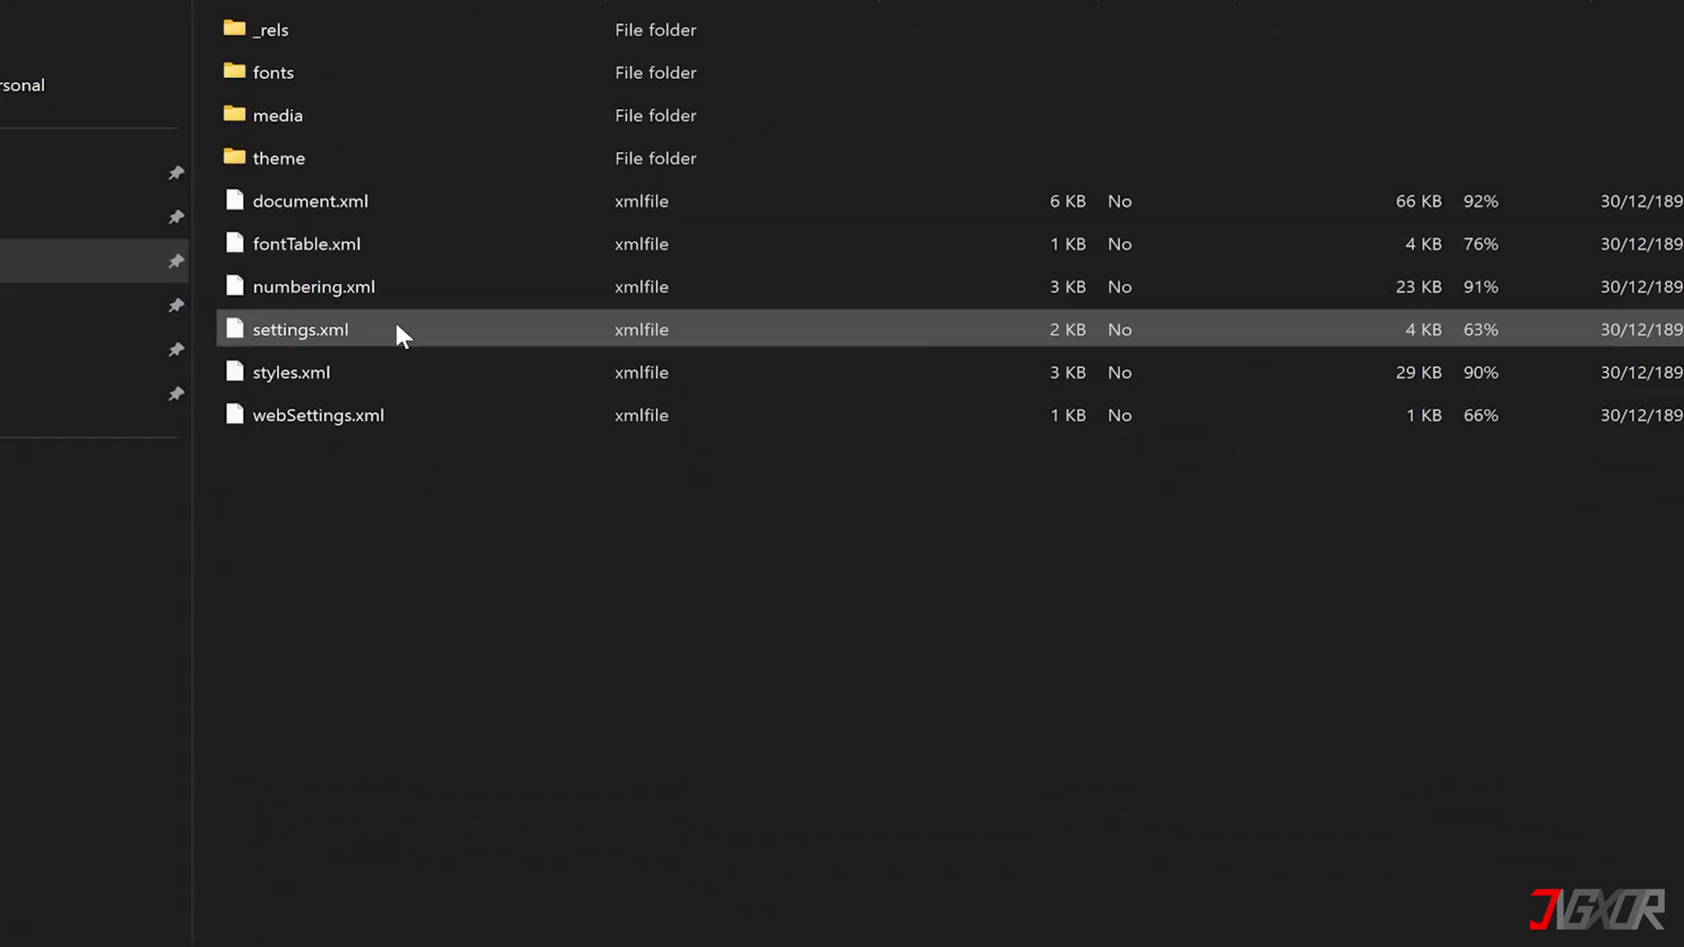
{"action": "left_click", "coordinate": [733, 682]}
{"action": "key", "text": "Delete"}
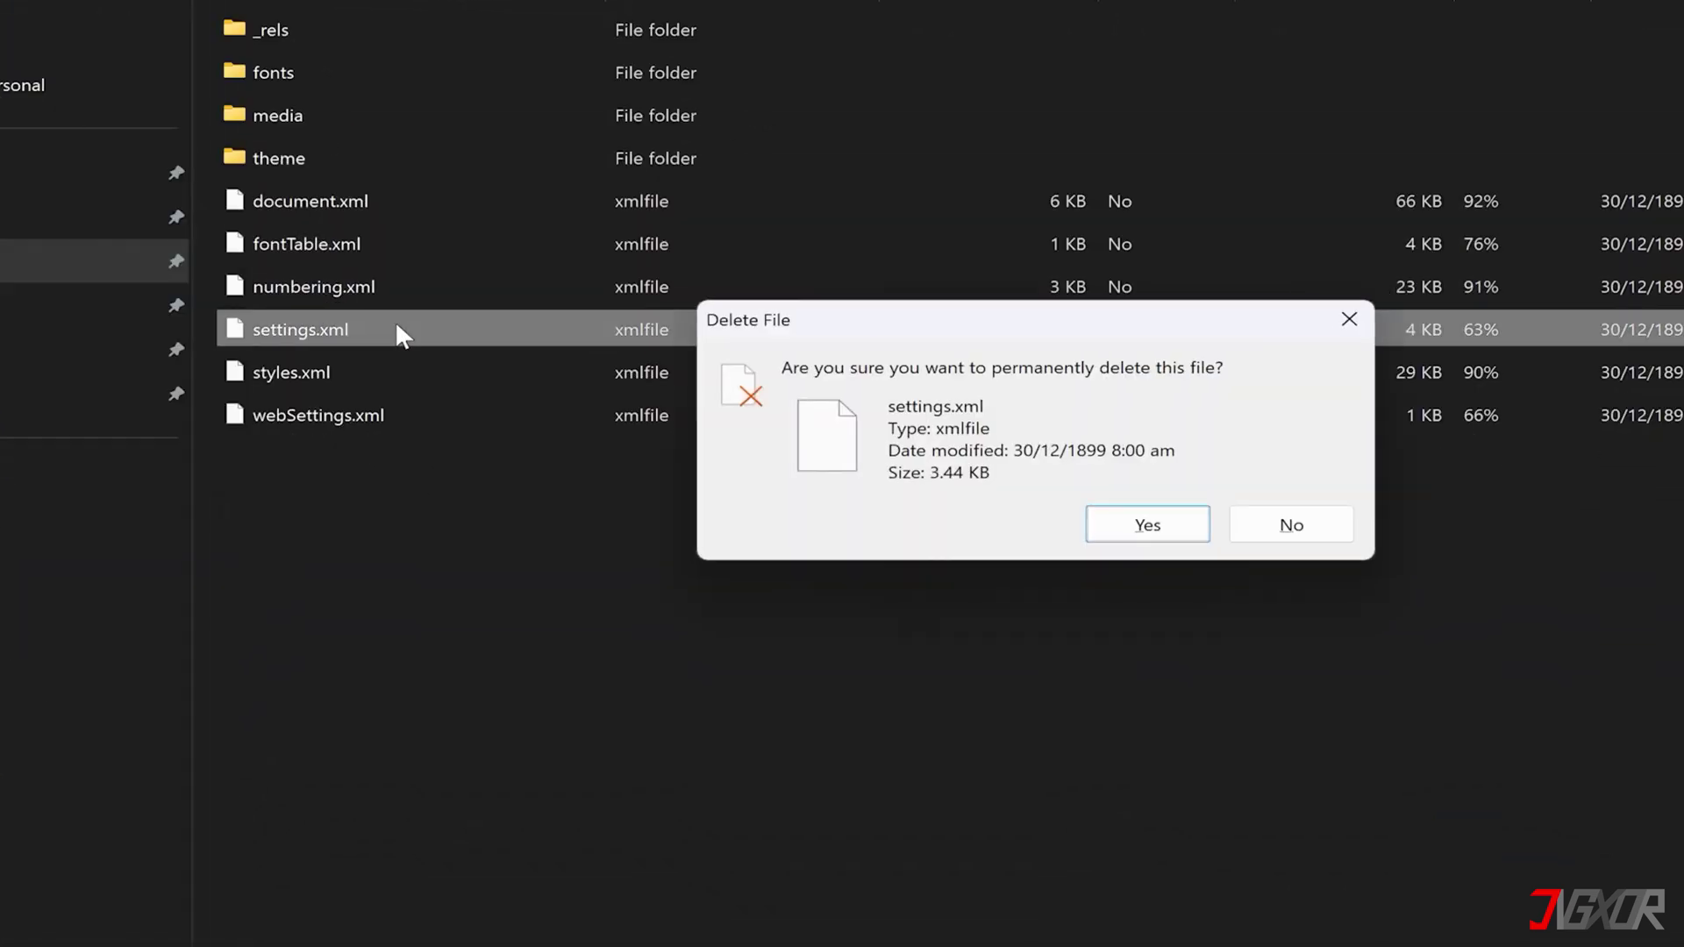
{"action": "left_click", "coordinate": [1141, 524]}
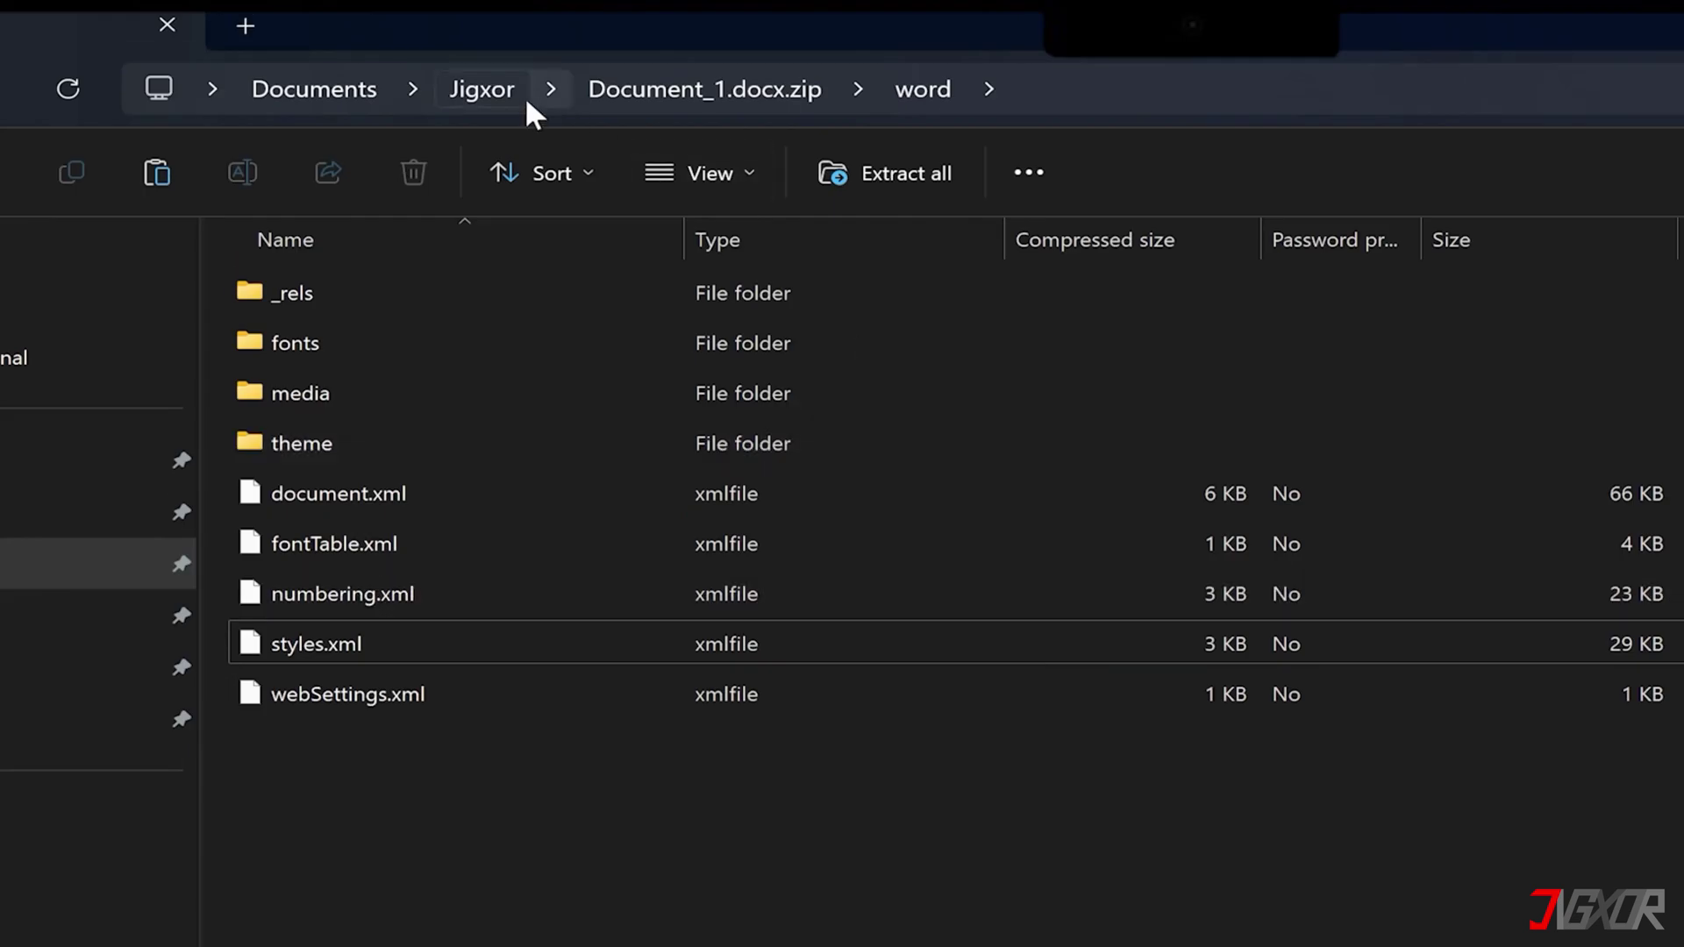
Back in the Jigxor folder, rename the archive to Document_1.docx.
{"action": "left_click", "coordinate": [478, 91]}
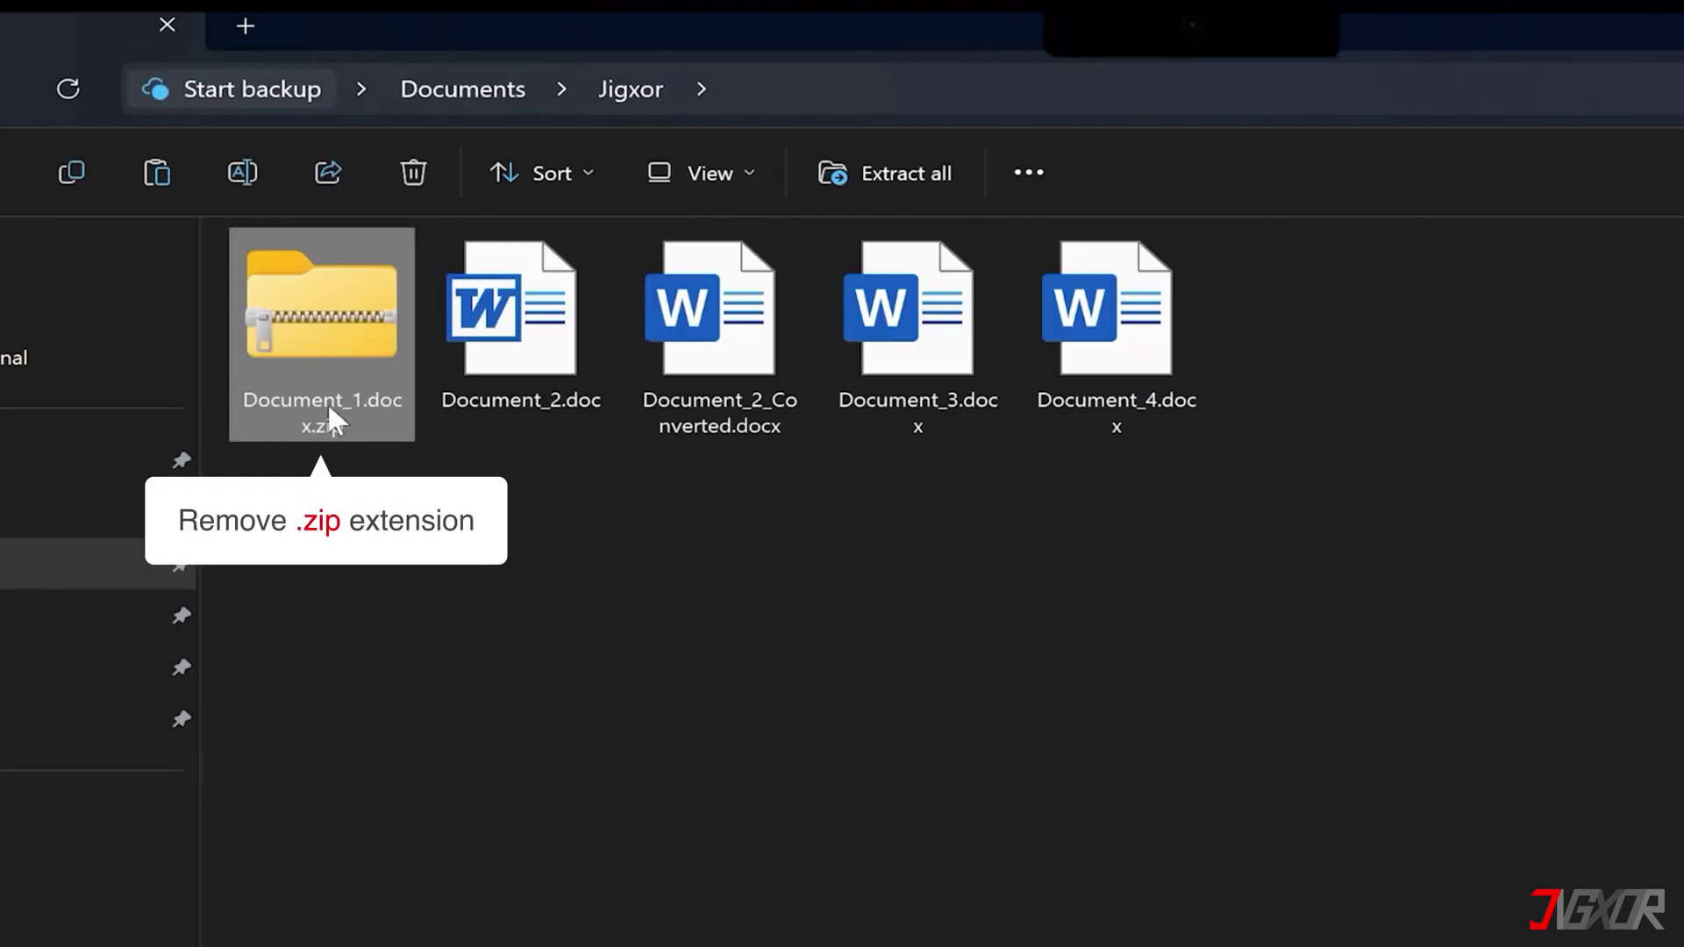
{"action": "key", "text": "F2"}
{"action": "key", "text": "End"}
{"action": "key", "text": "BackSpace"}
{"action": "key", "text": "BackSpace"}
{"action": "key", "text": "BackSpace"}
{"action": "key", "text": "BackSpace"}
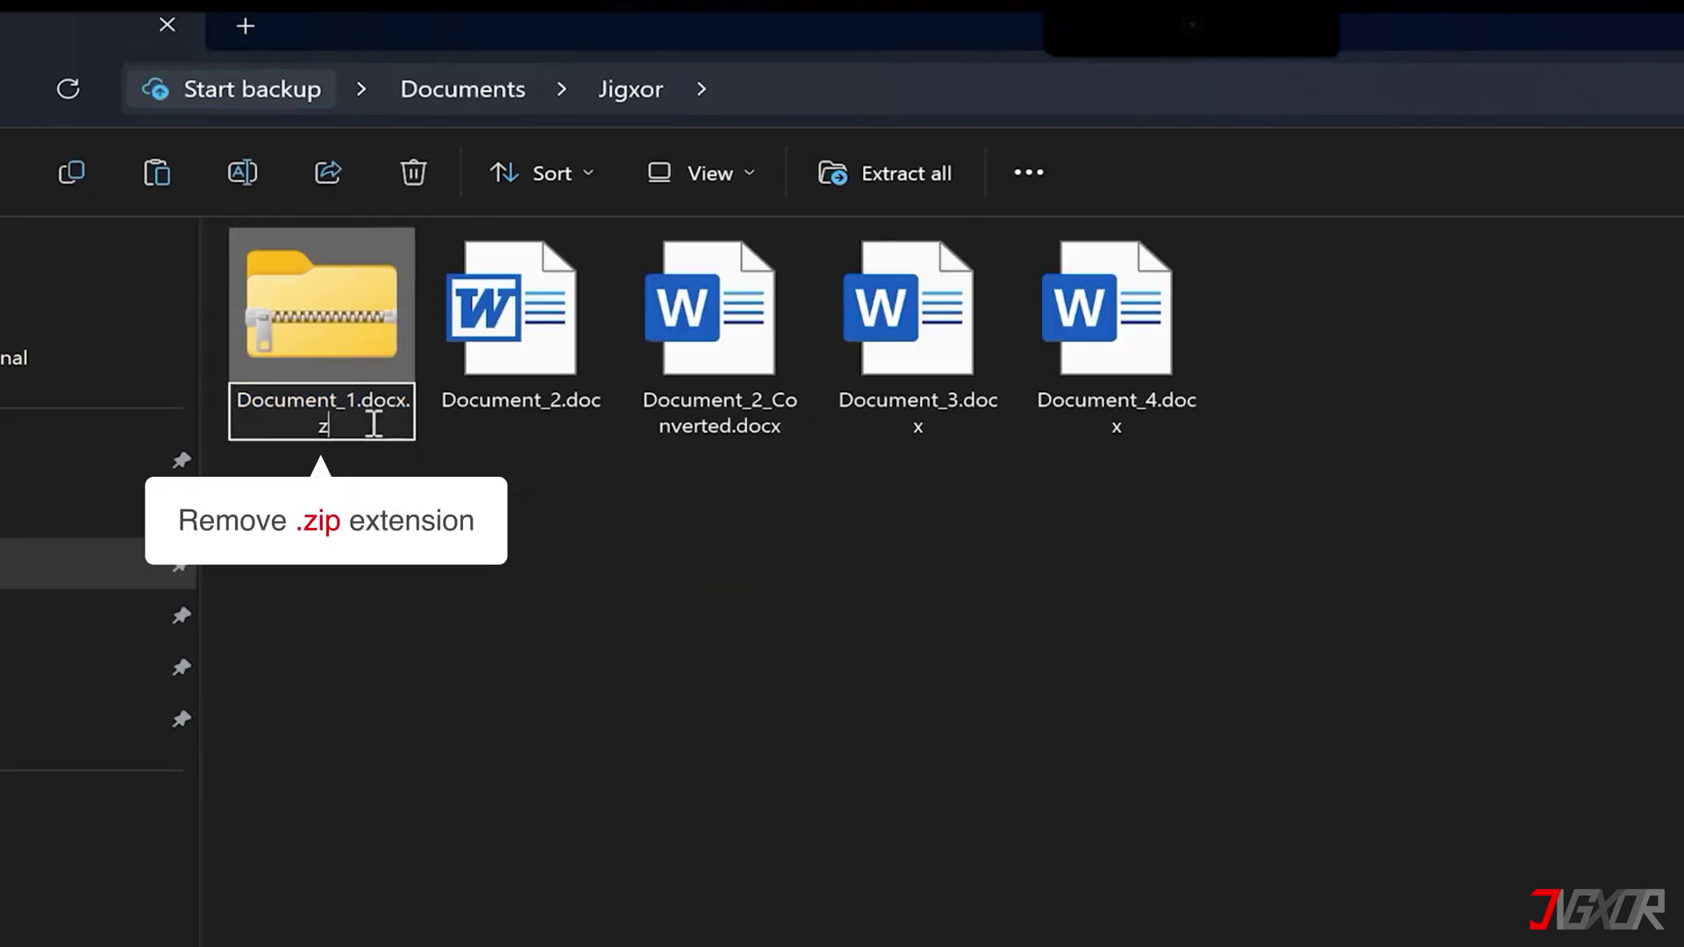
{"action": "key", "text": "Return"}
{"action": "key", "text": "Return"}
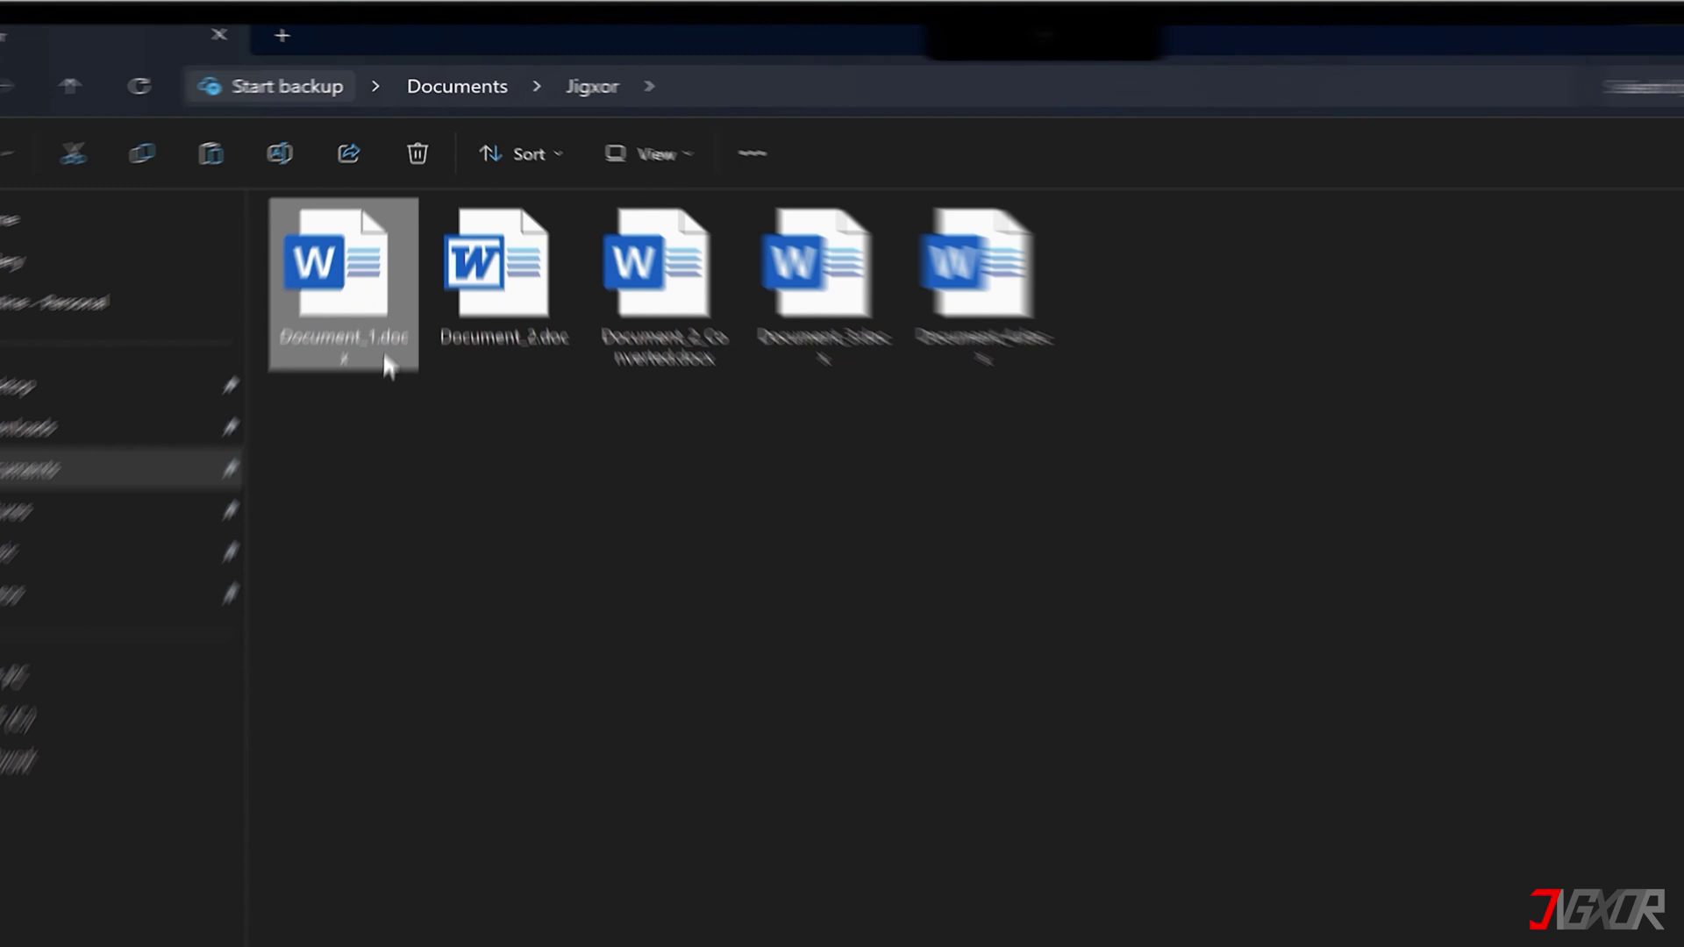
Open Document_1.docx, undo the fffff line under the image, and close Word.
{"action": "double_click", "coordinate": [384, 200]}
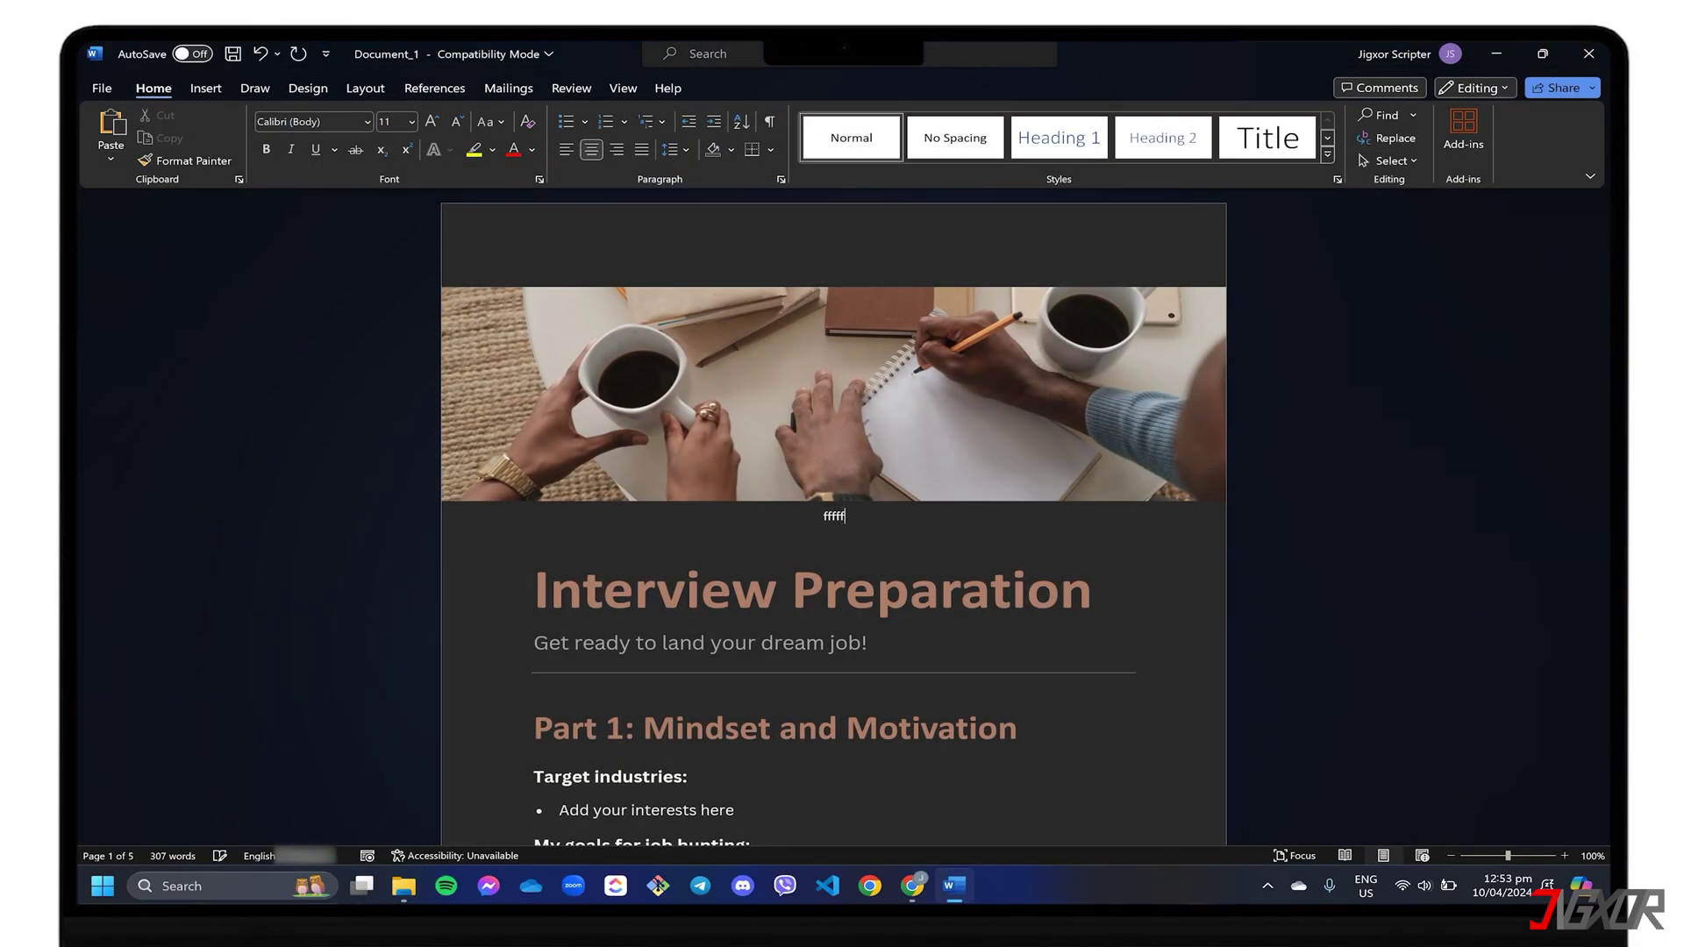
{"action": "key", "text": "ctrl+z"}
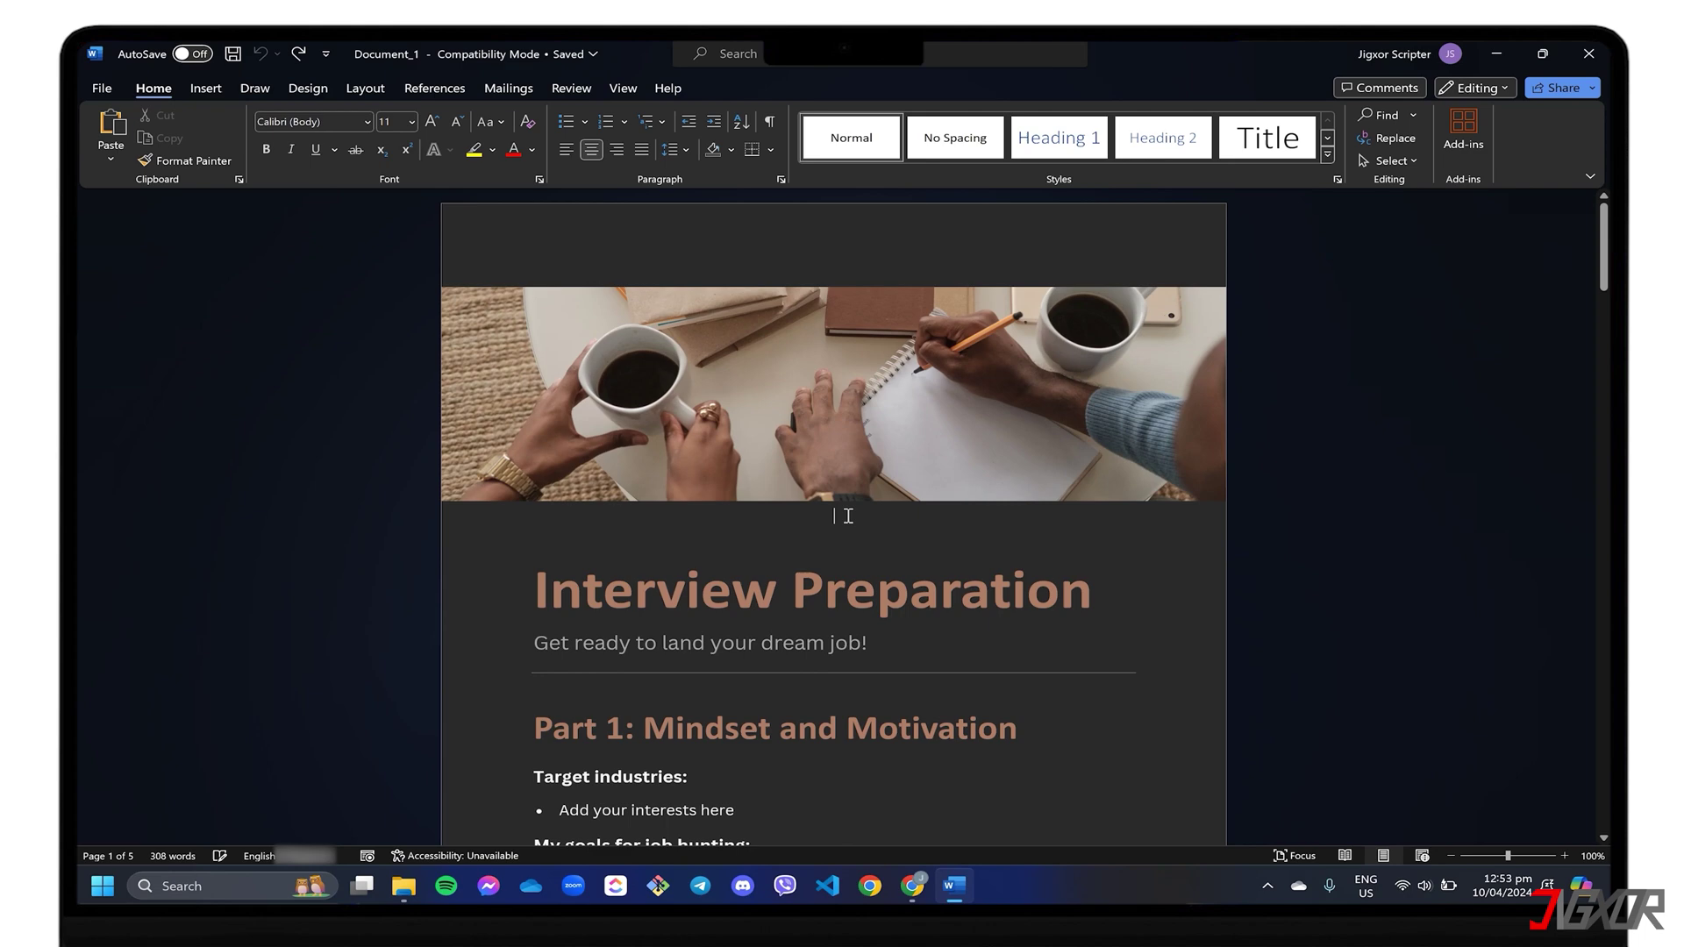
{"action": "key", "text": "alt+F4"}
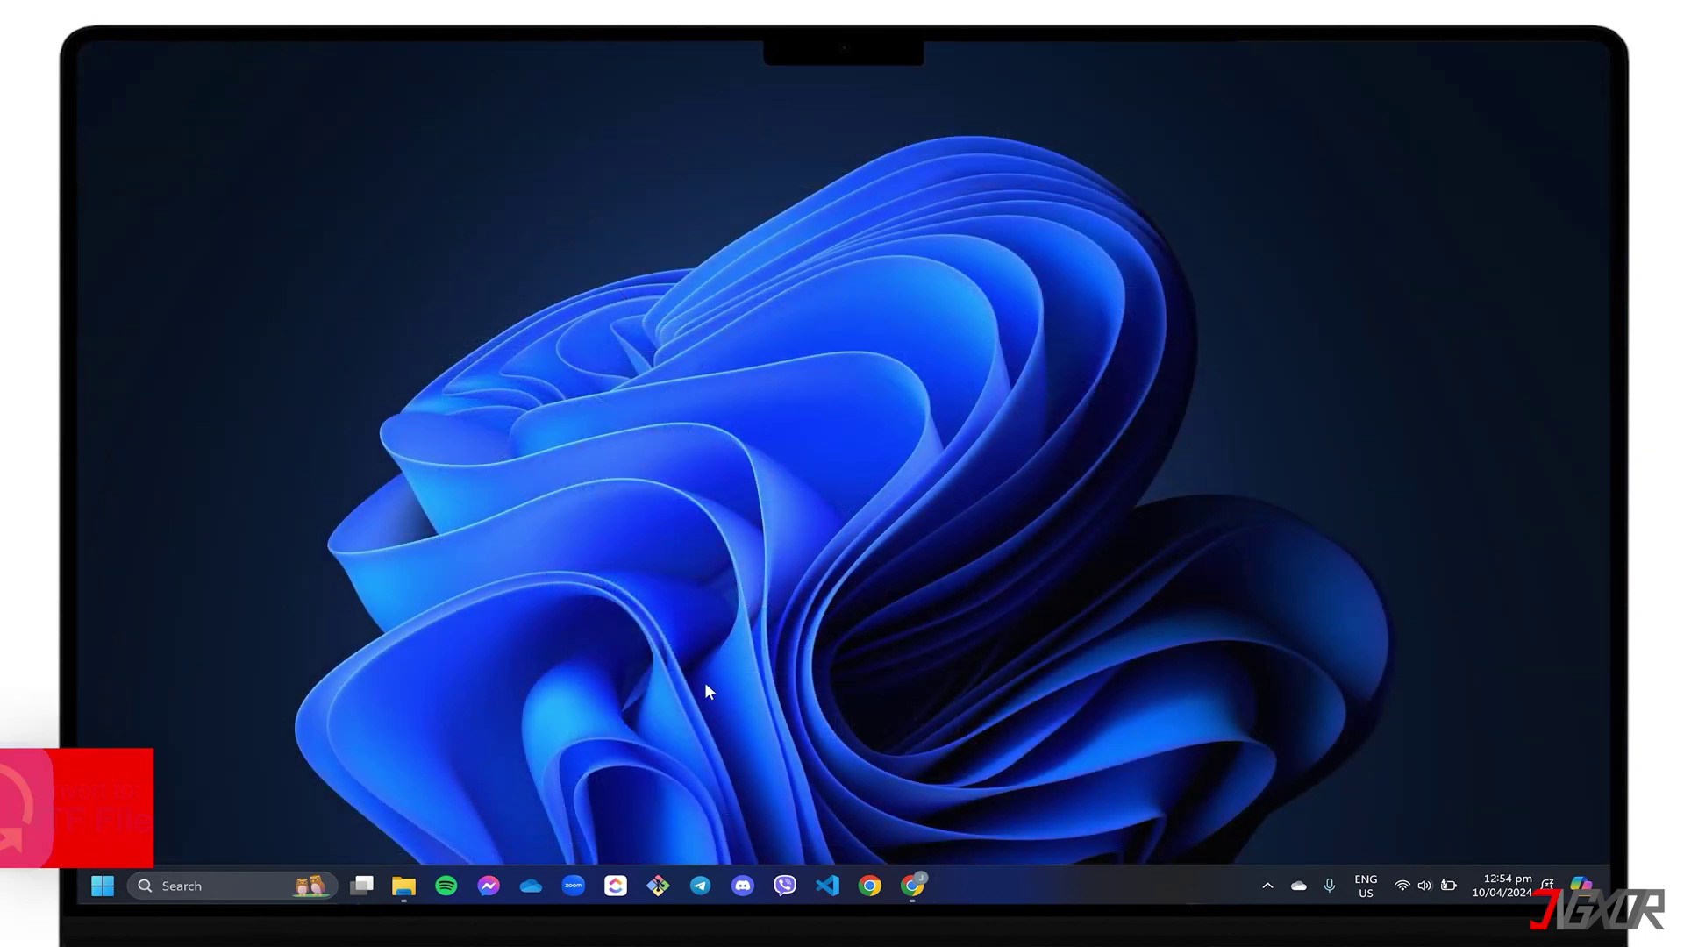
Open the Document_3 press release and save a copy as RTF_Converted.rtf in Rich Text Format.
{"action": "left_click", "coordinate": [404, 886]}
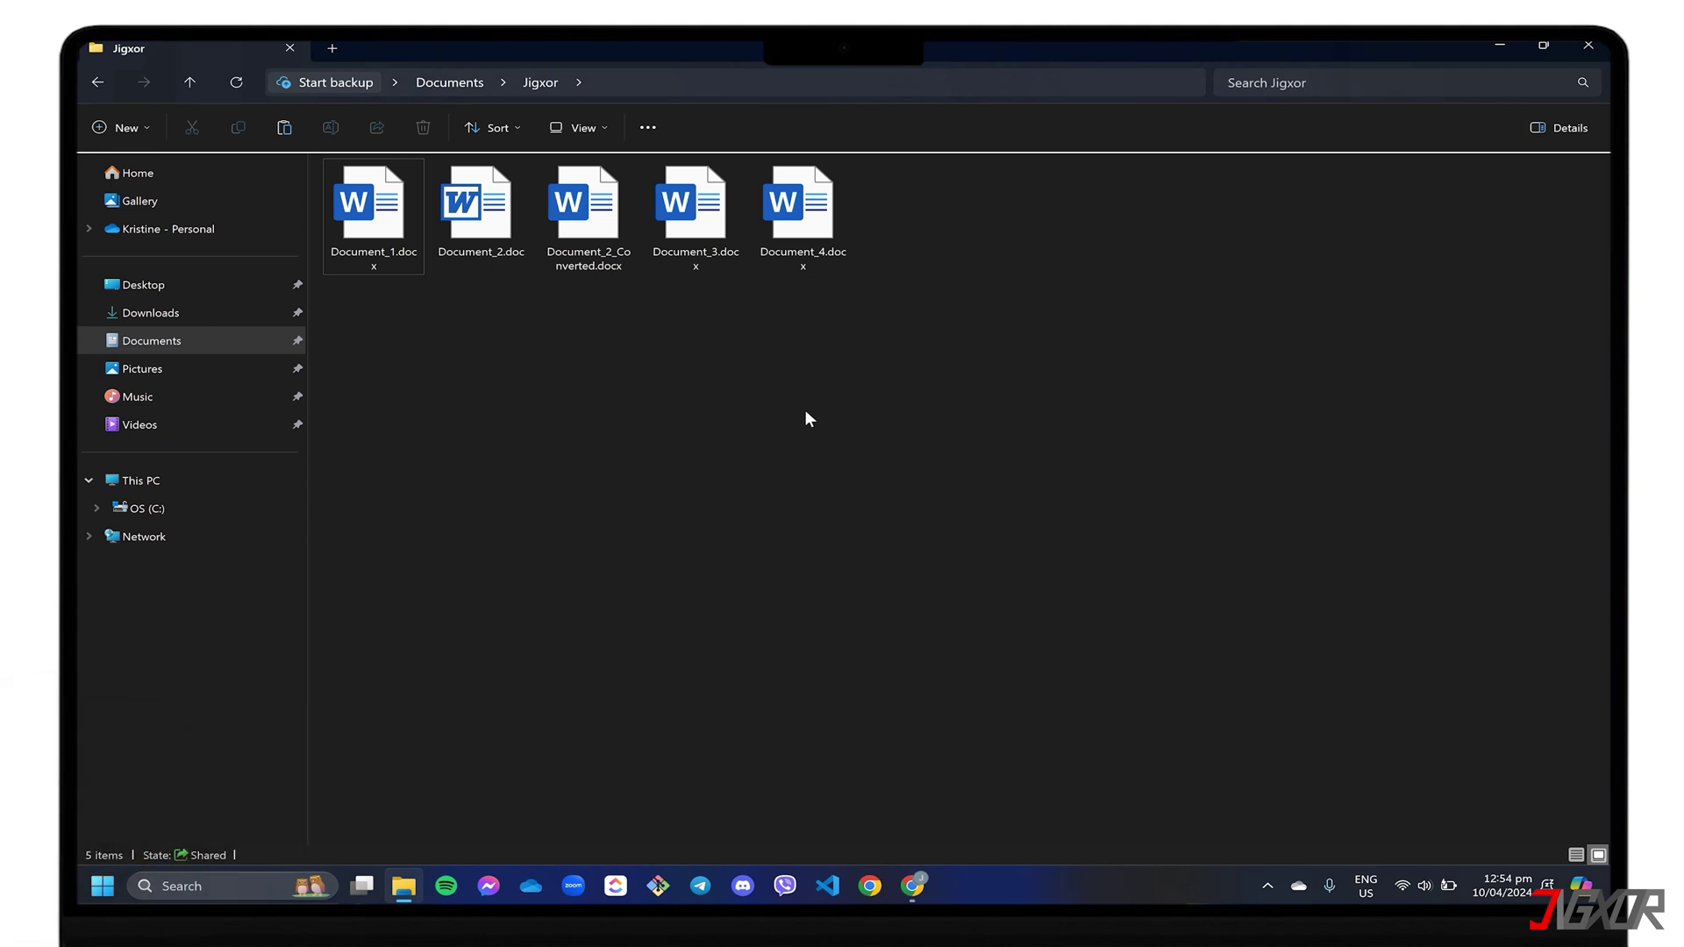
{"action": "double_click", "coordinate": [690, 210]}
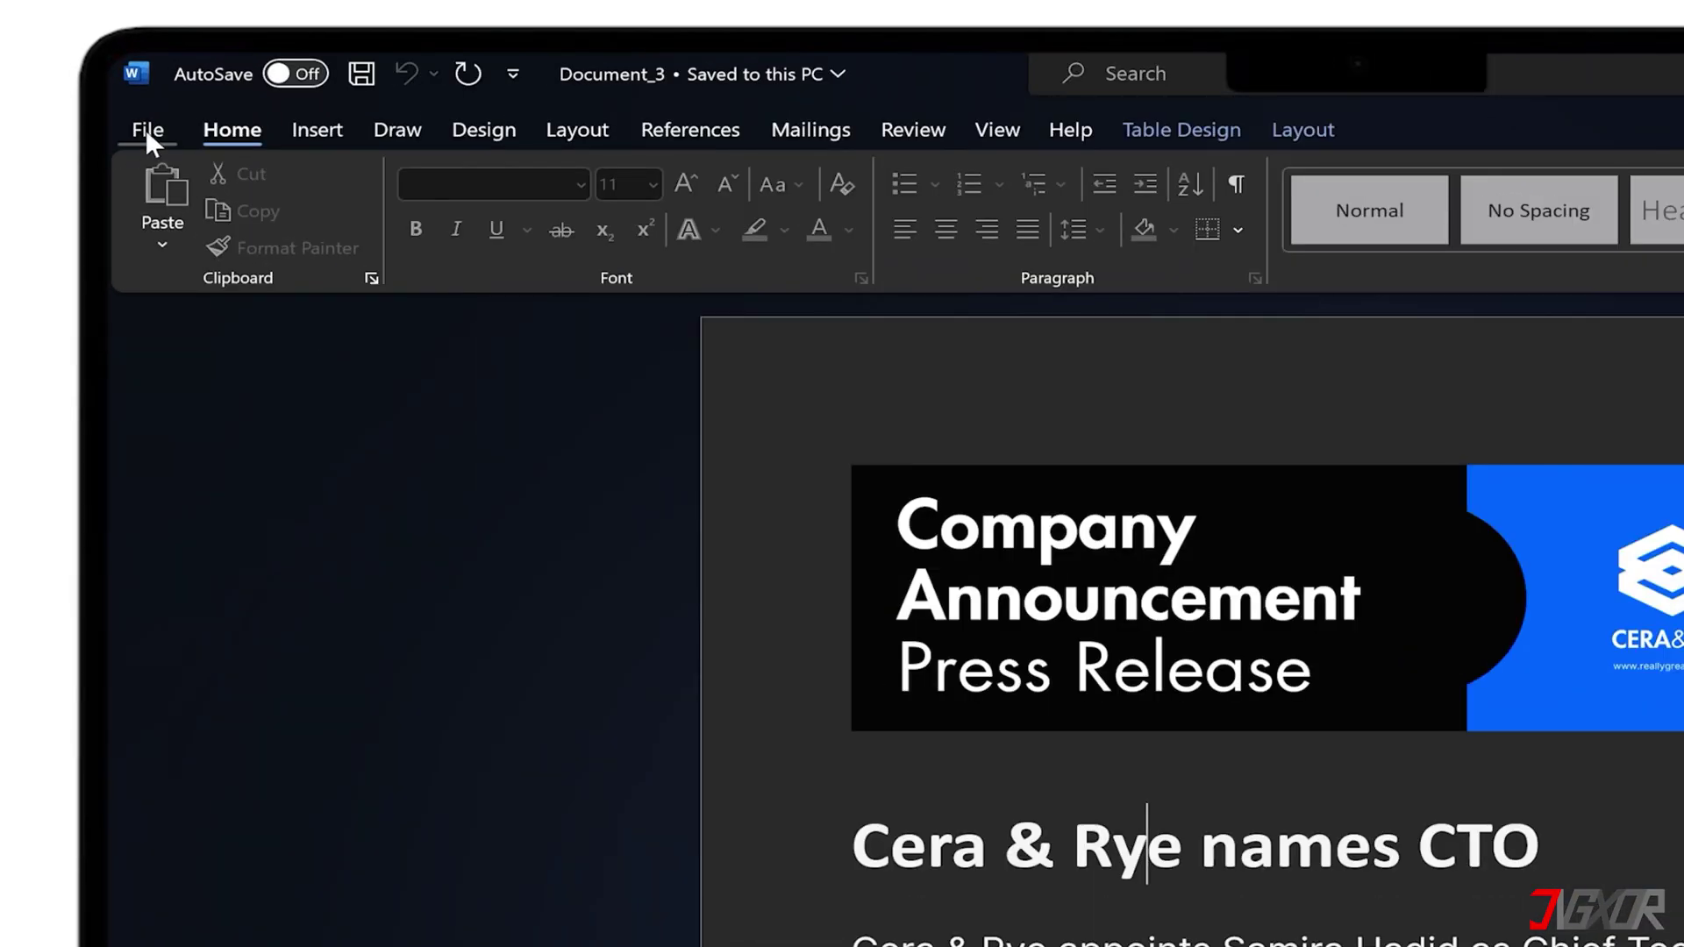
{"action": "left_click", "coordinate": [102, 88]}
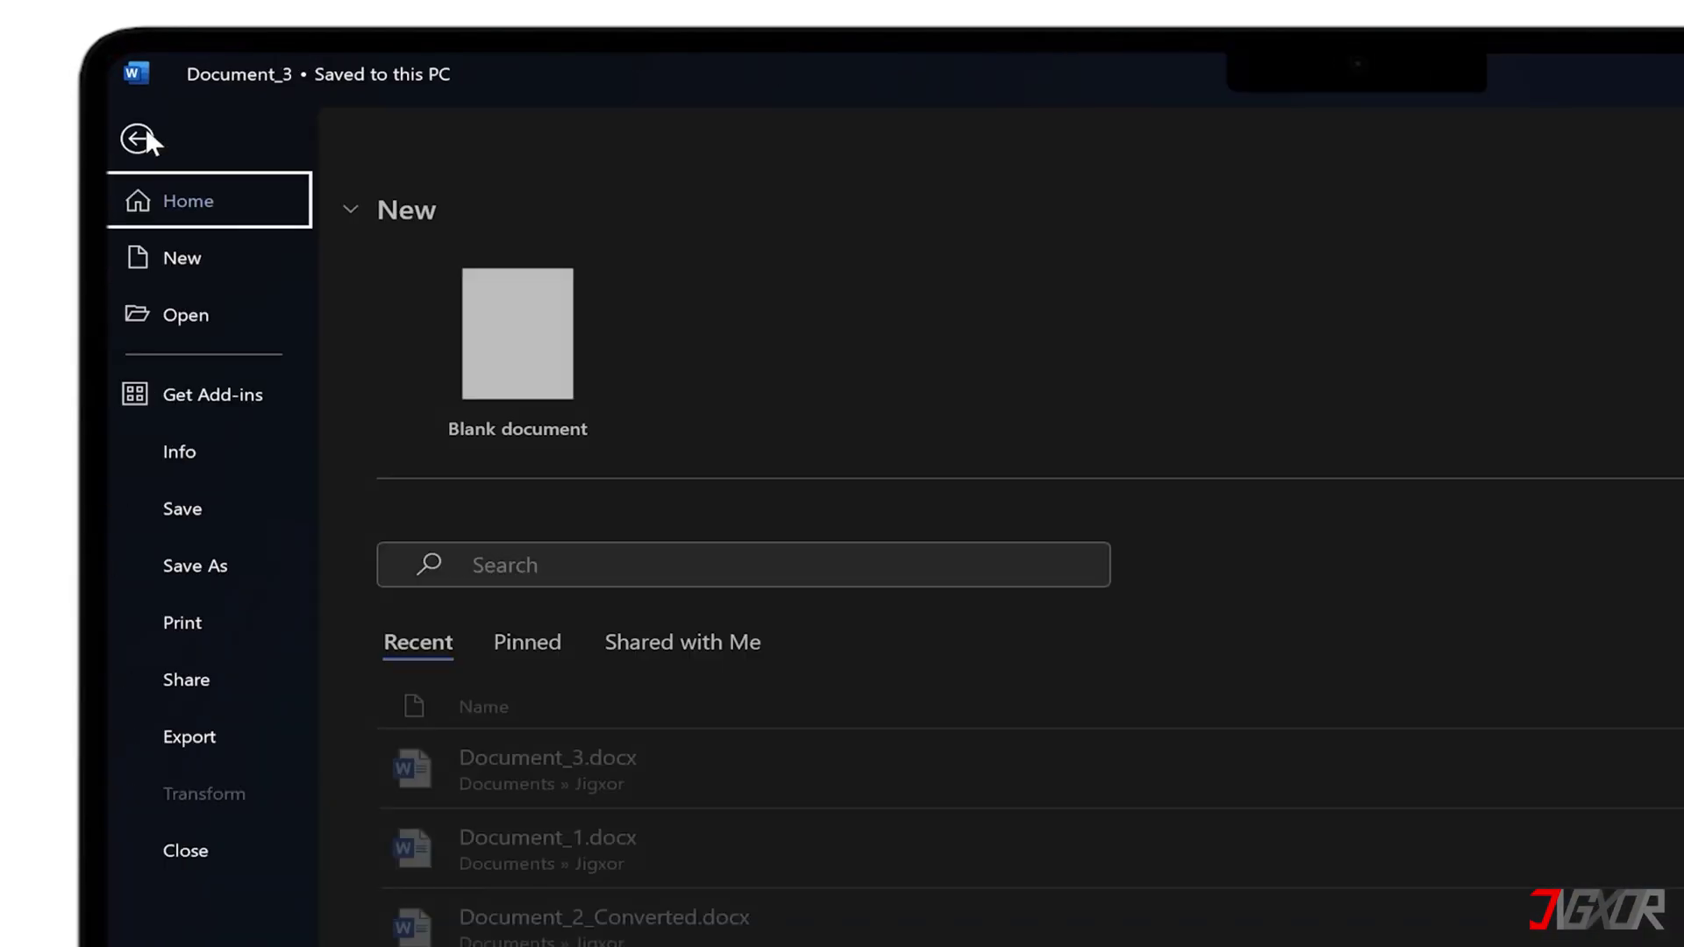
{"action": "left_click", "coordinate": [189, 566]}
{"action": "left_click", "coordinate": [518, 629]}
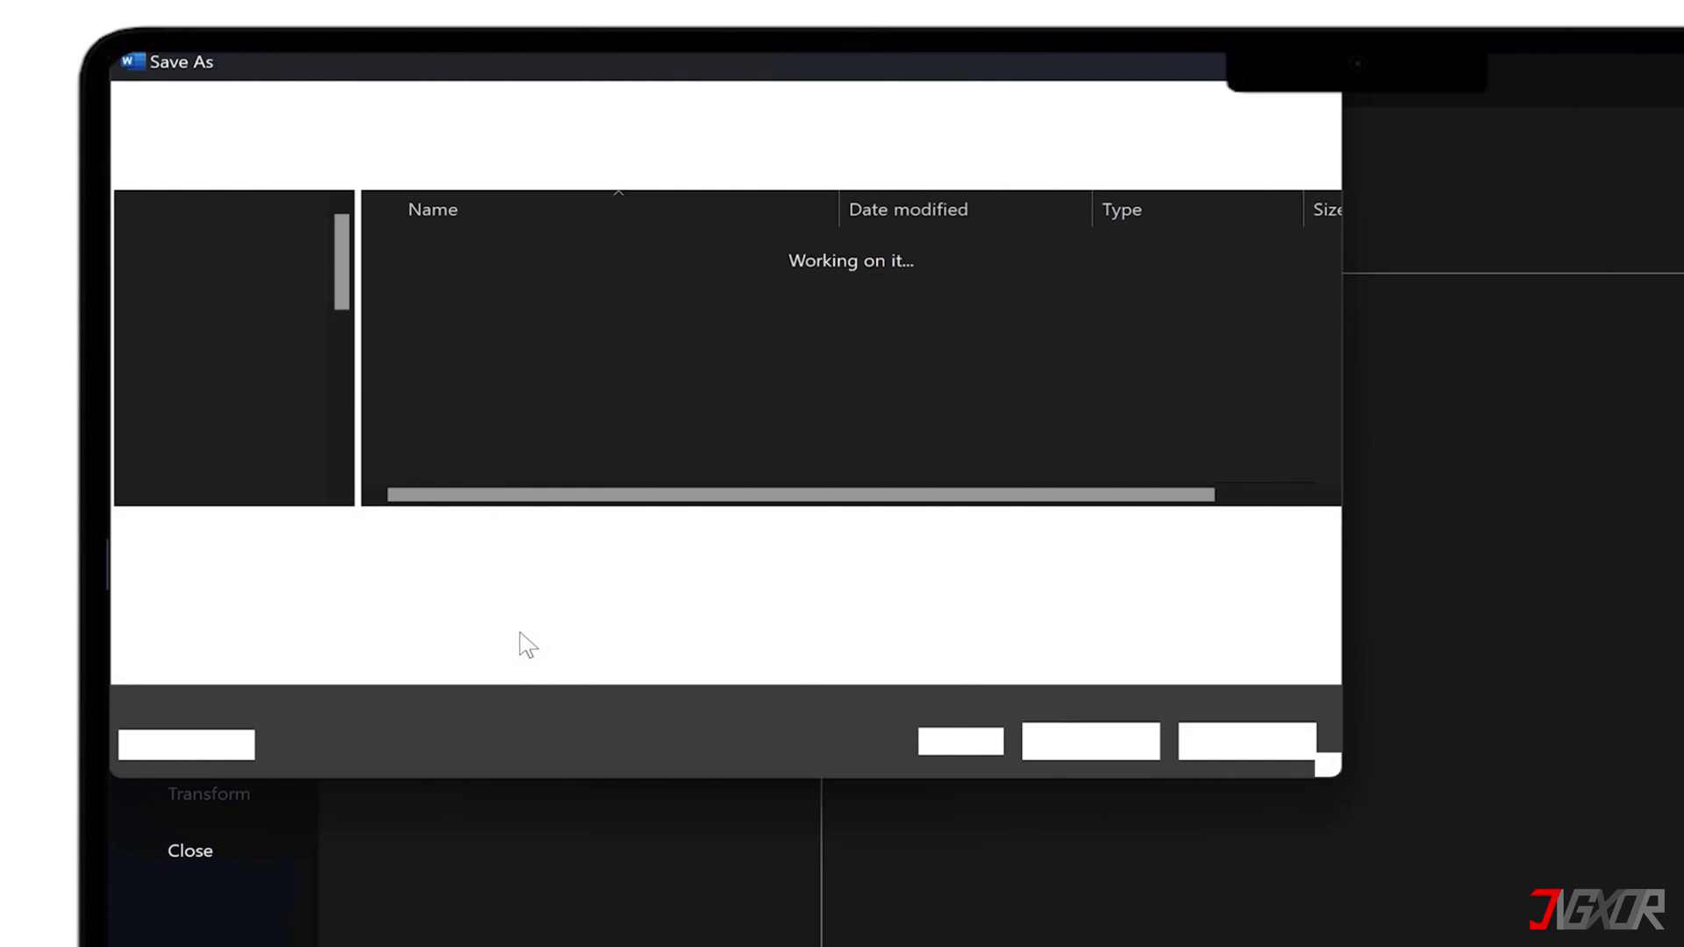
{"action": "left_click", "coordinate": [491, 569]}
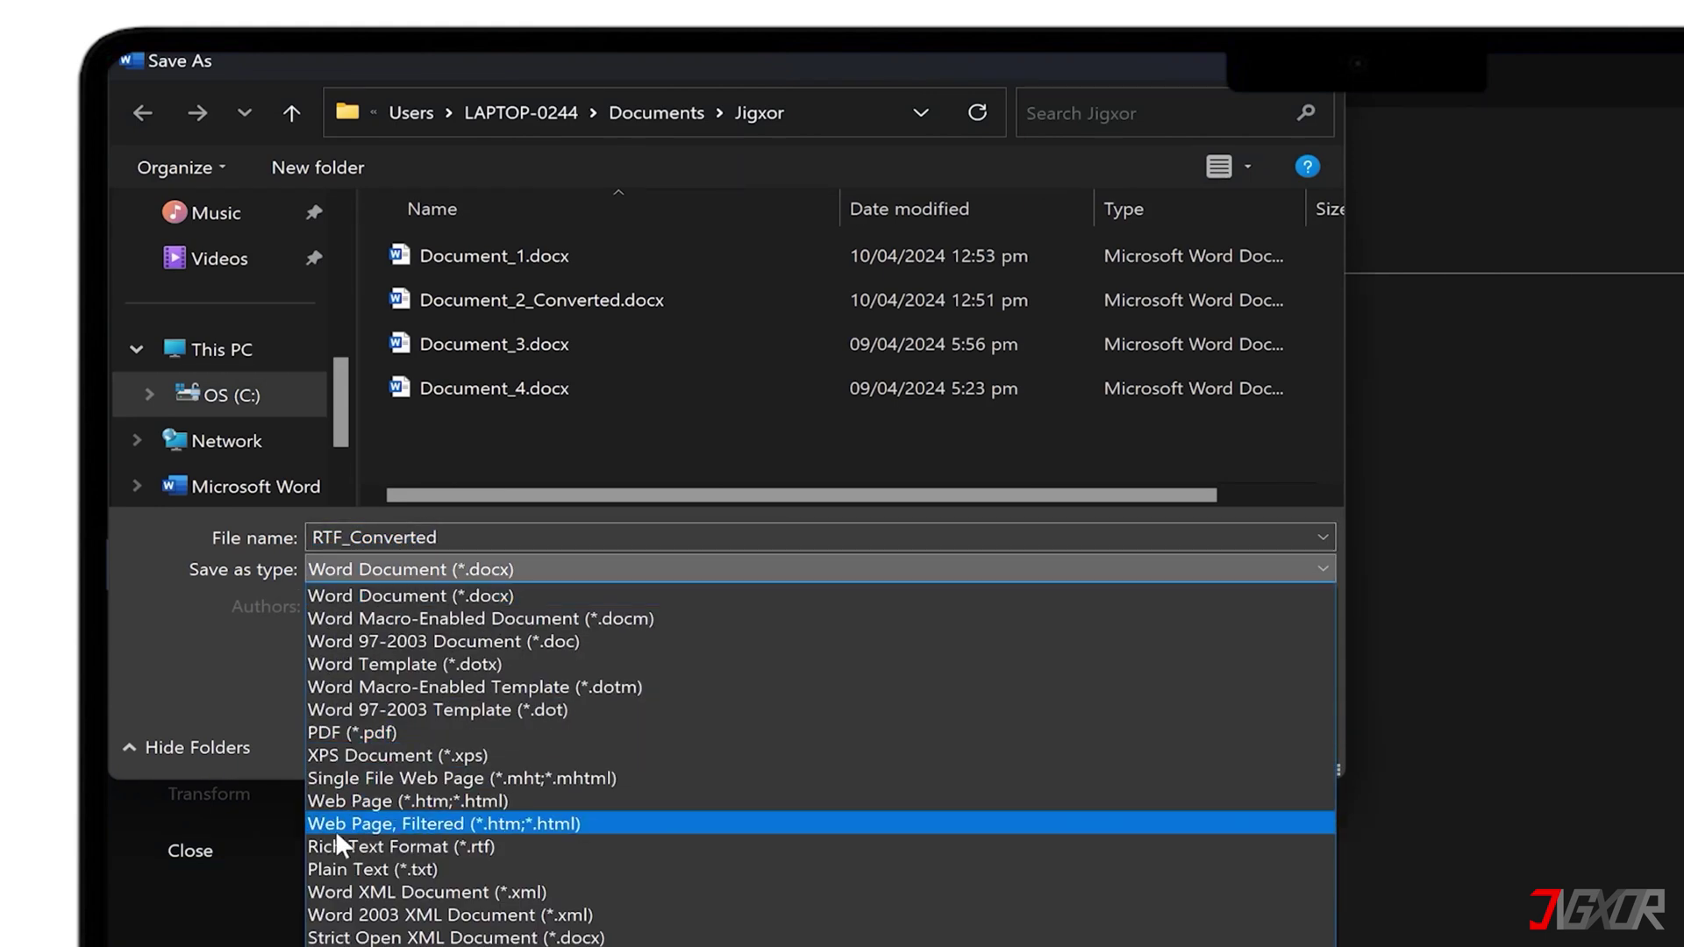
{"action": "left_click", "coordinate": [488, 845]}
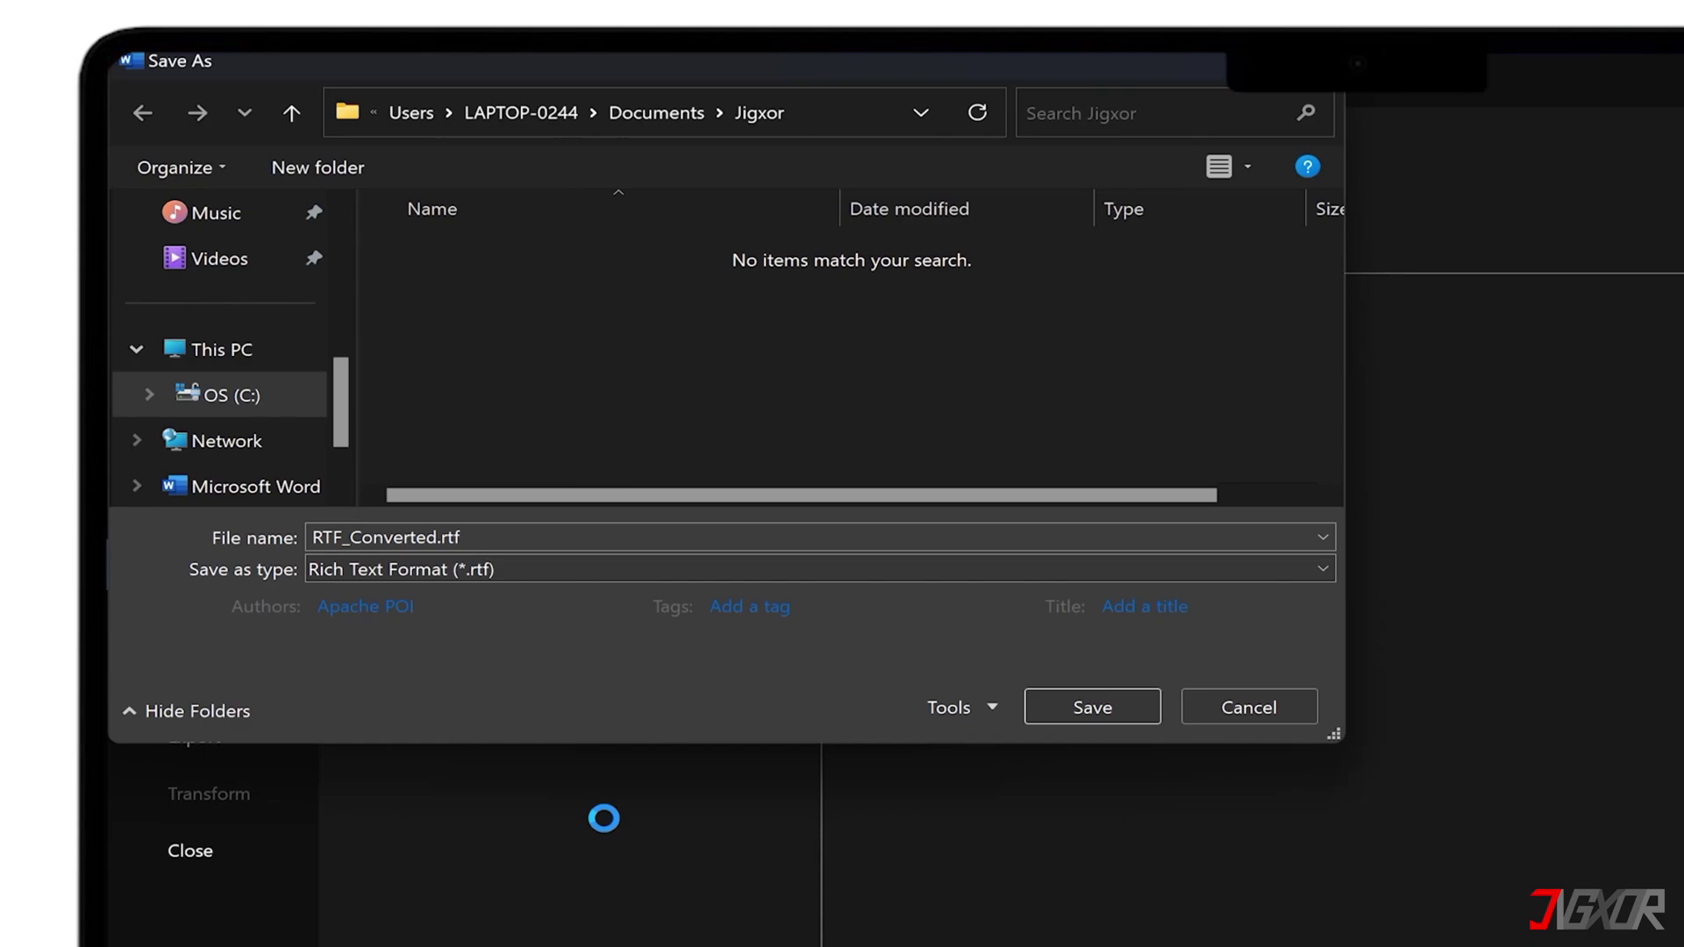
{"action": "left_click", "coordinate": [1111, 707]}
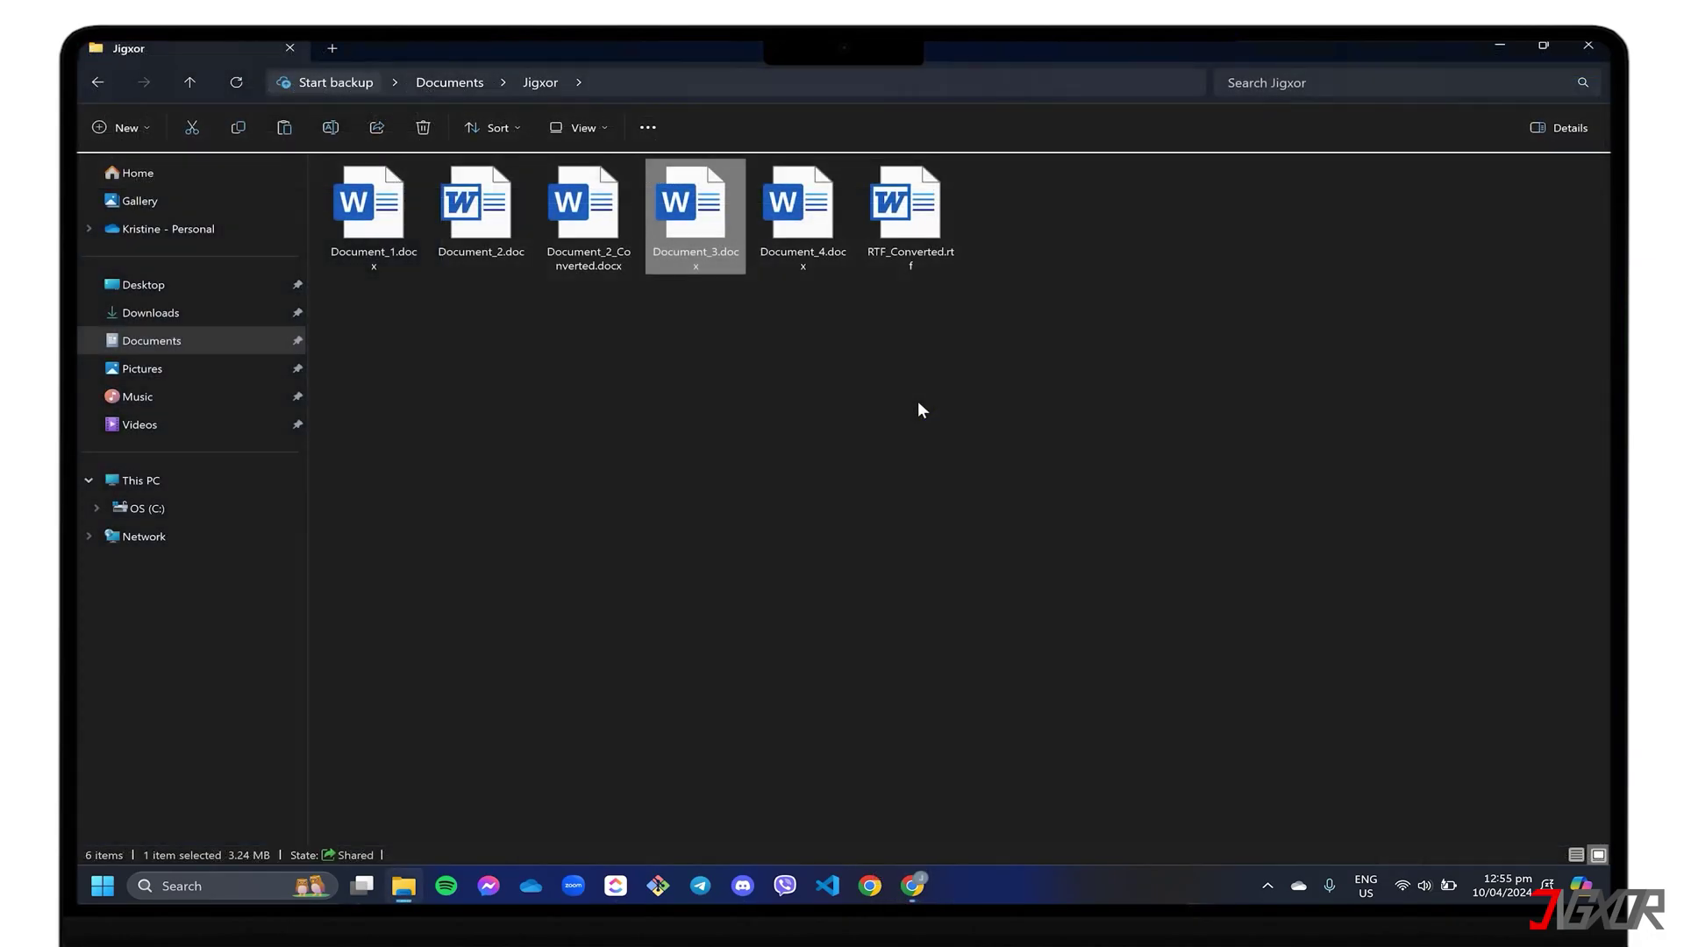
Bring up the Open with options for RTF_Converted.rtf in File Explorer.
{"action": "left_click", "coordinate": [920, 410]}
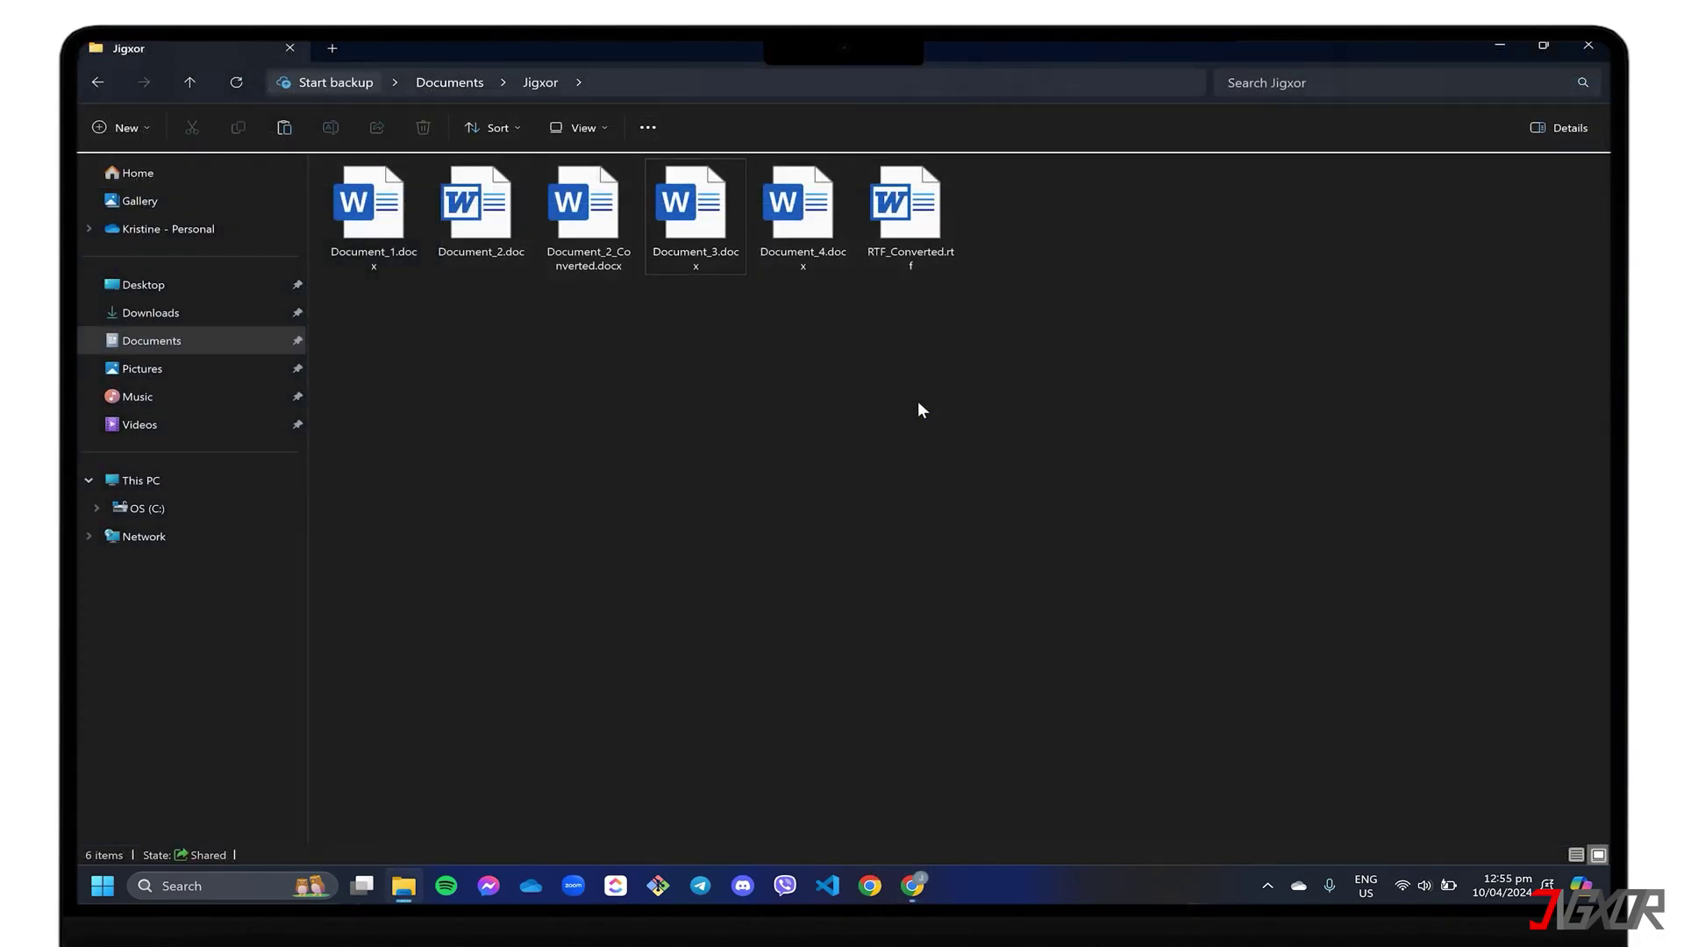
{"action": "right_click", "coordinate": [916, 217]}
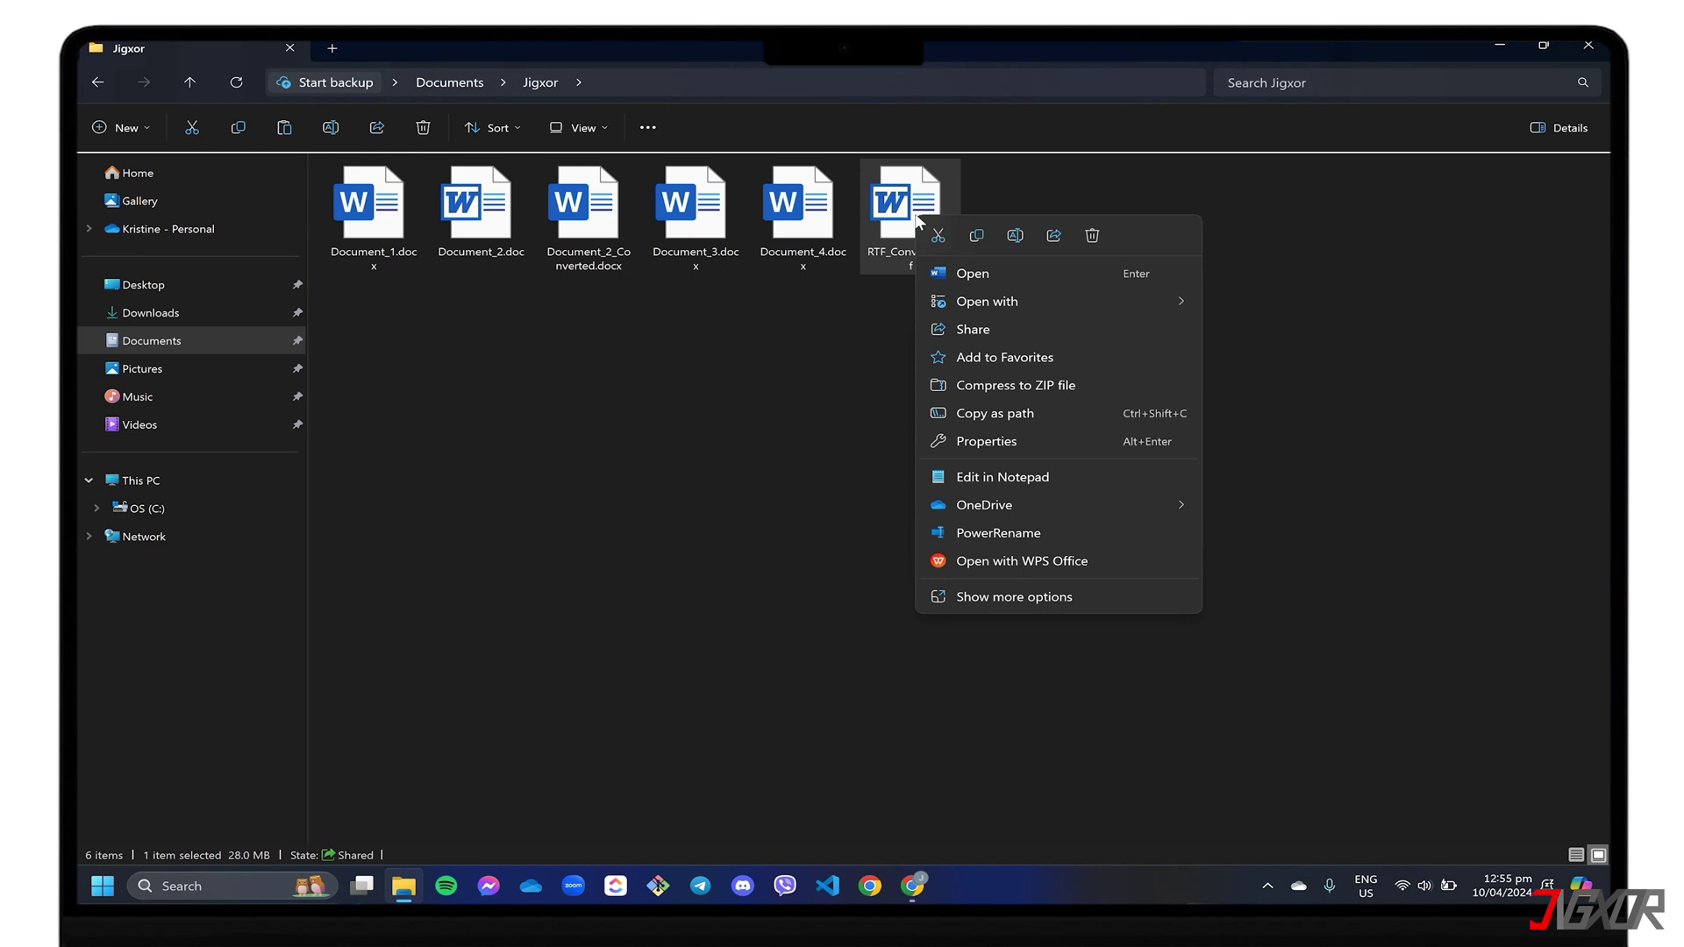
{"action": "mouse_move", "coordinate": [1017, 300]}
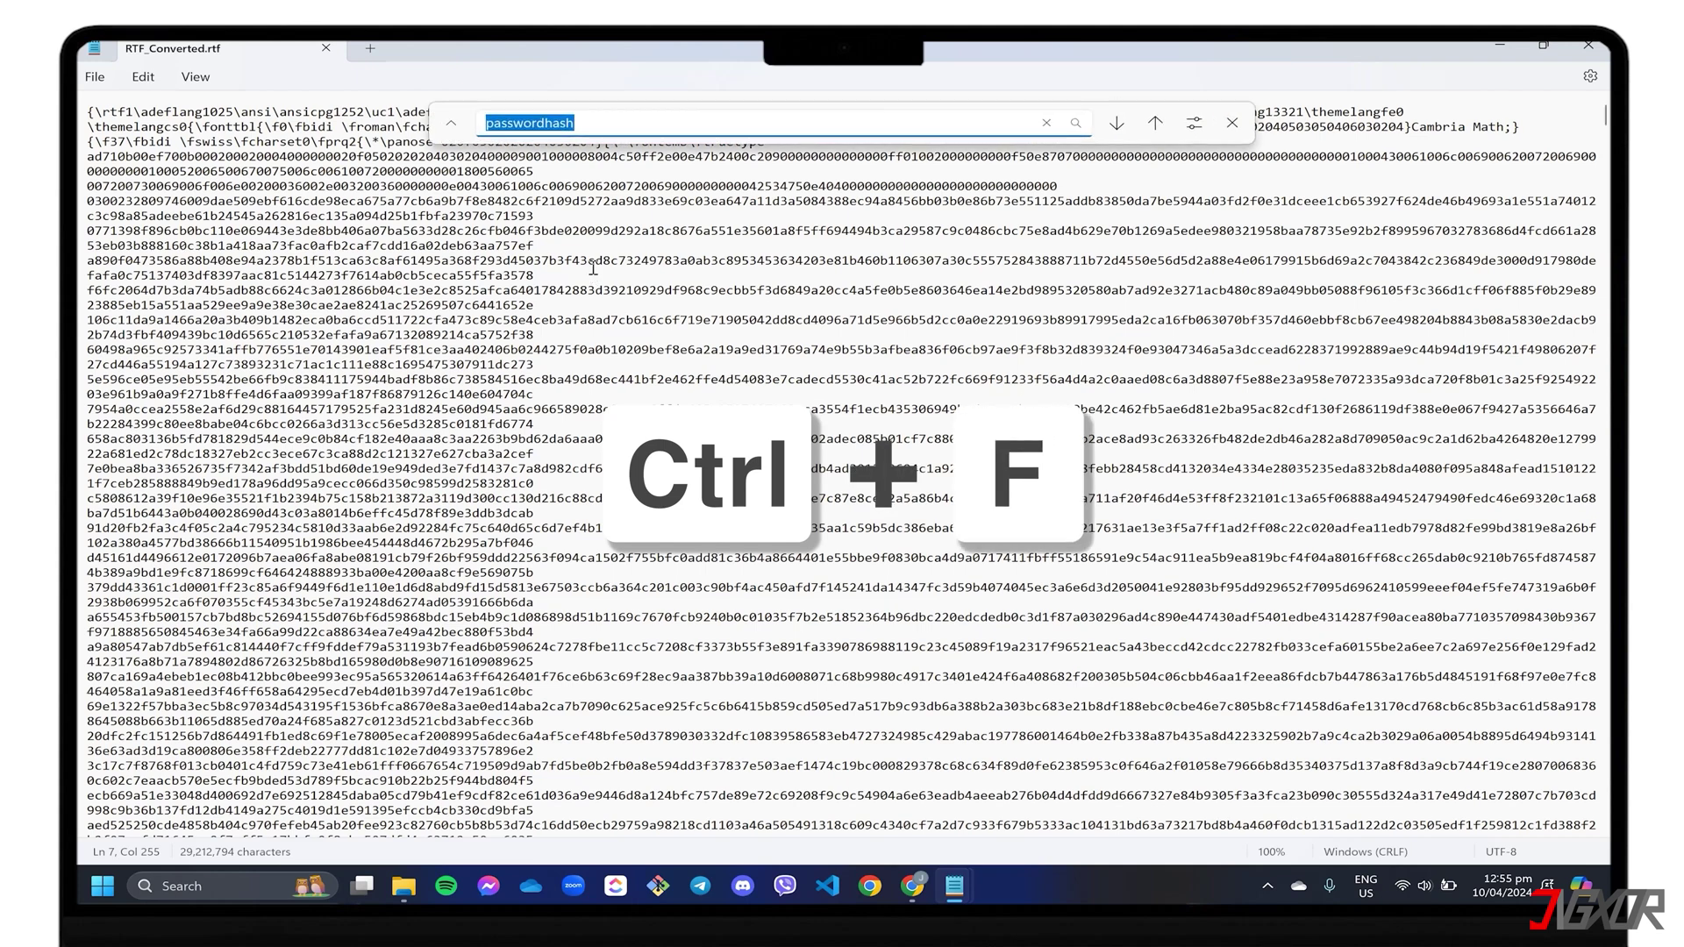
Open RTF_Converted.rtf in Notepad and search its raw code for passwordhash.
{"action": "left_click", "coordinate": [595, 125]}
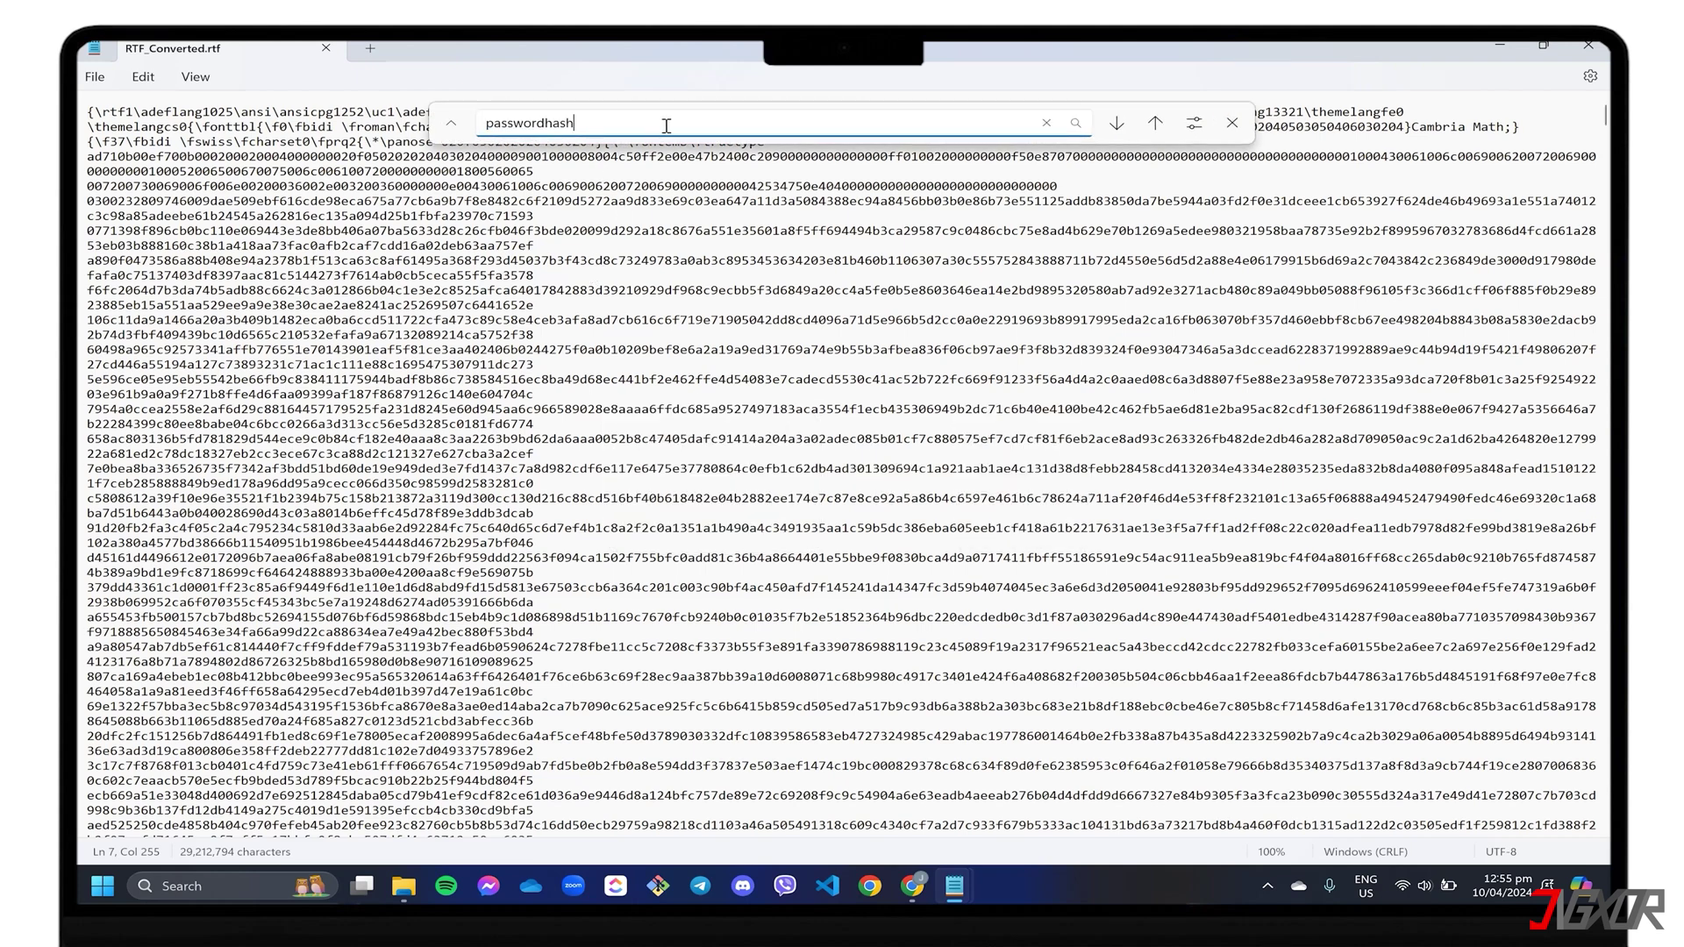
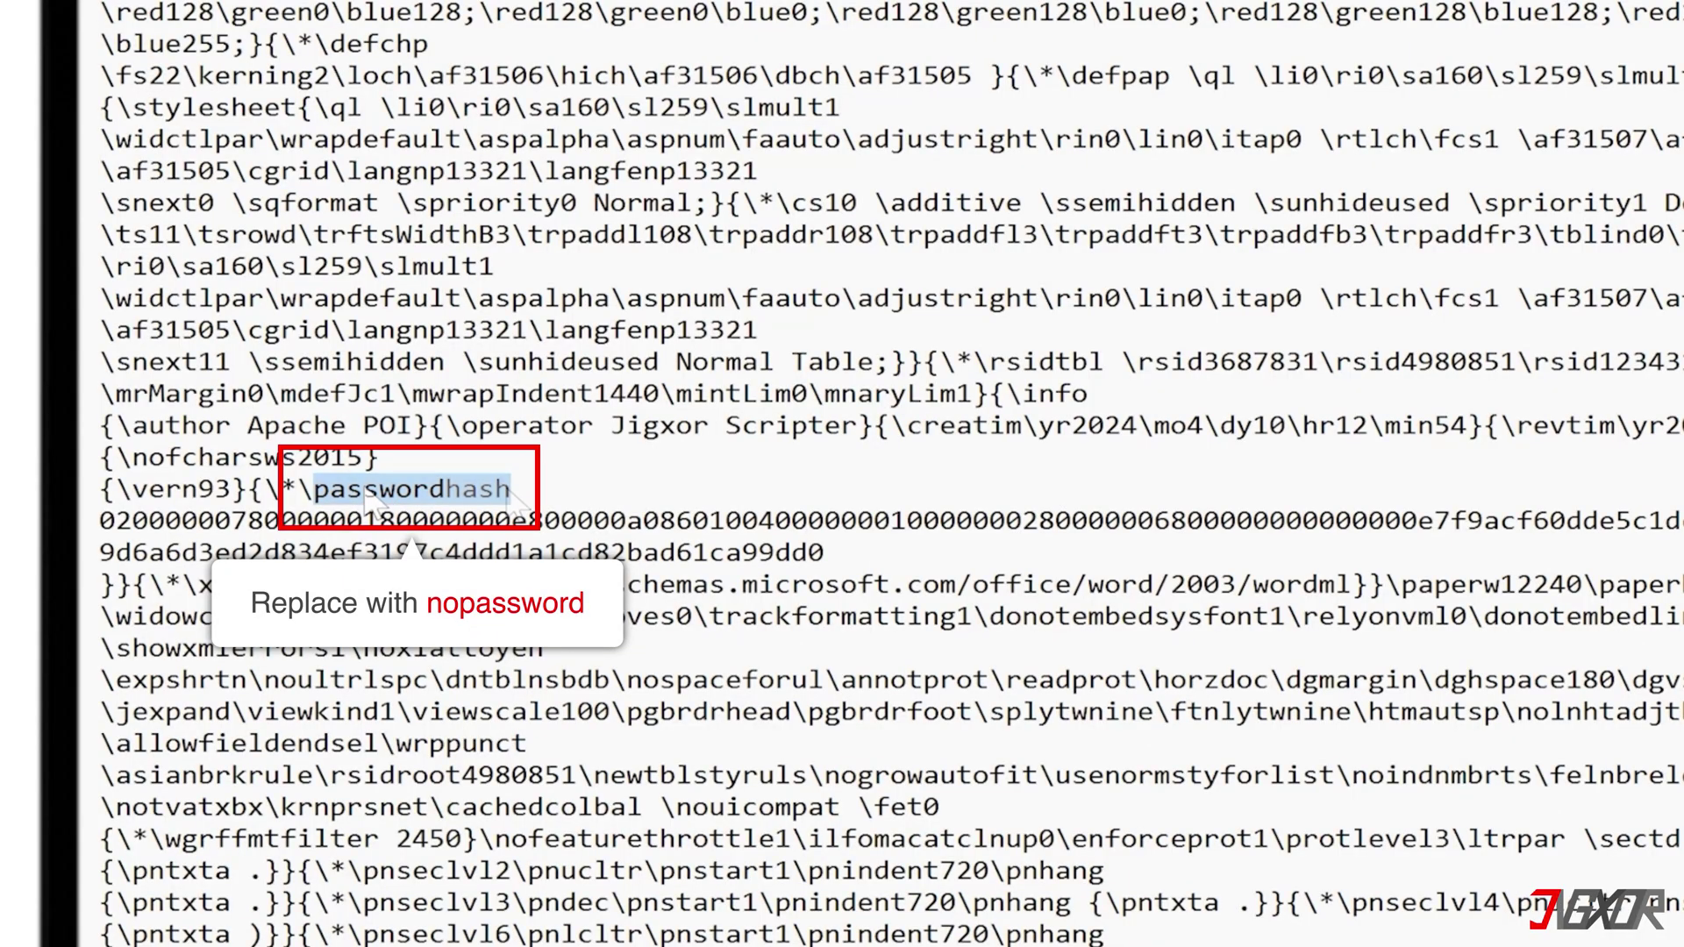
Change the RTF's 'passwordhash' tag to 'nopassword', save it, and open RTF_Converted.rtf in Word.
{"action": "type", "text": "nopassword"}
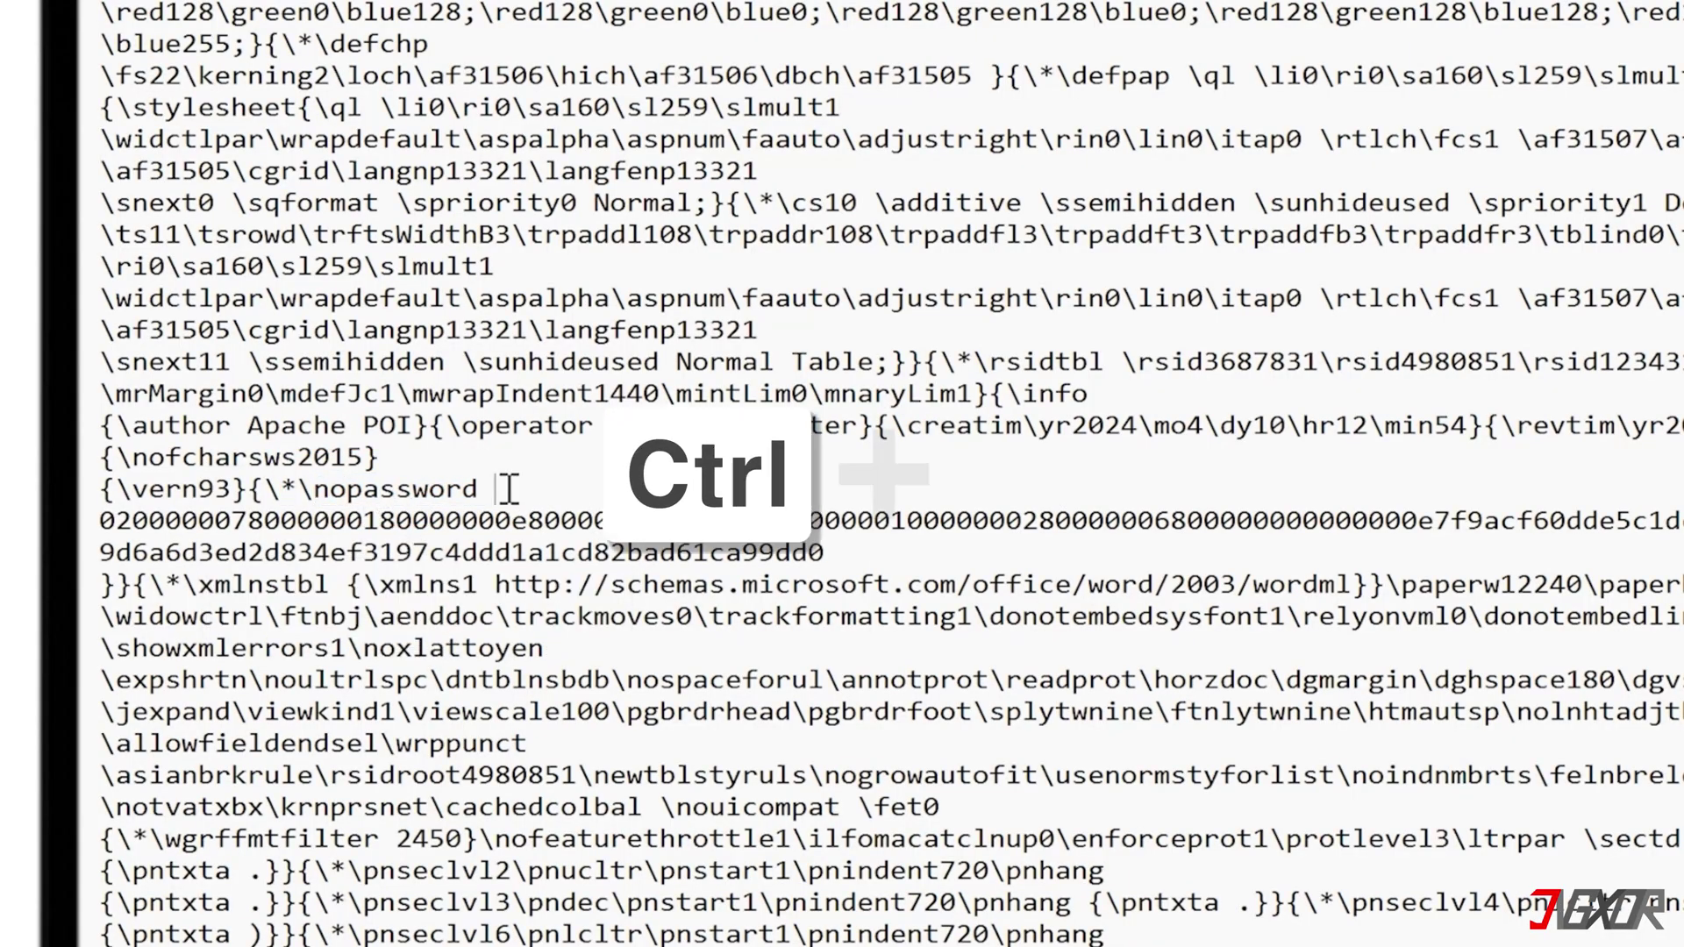
{"action": "key", "text": "ctrl+s"}
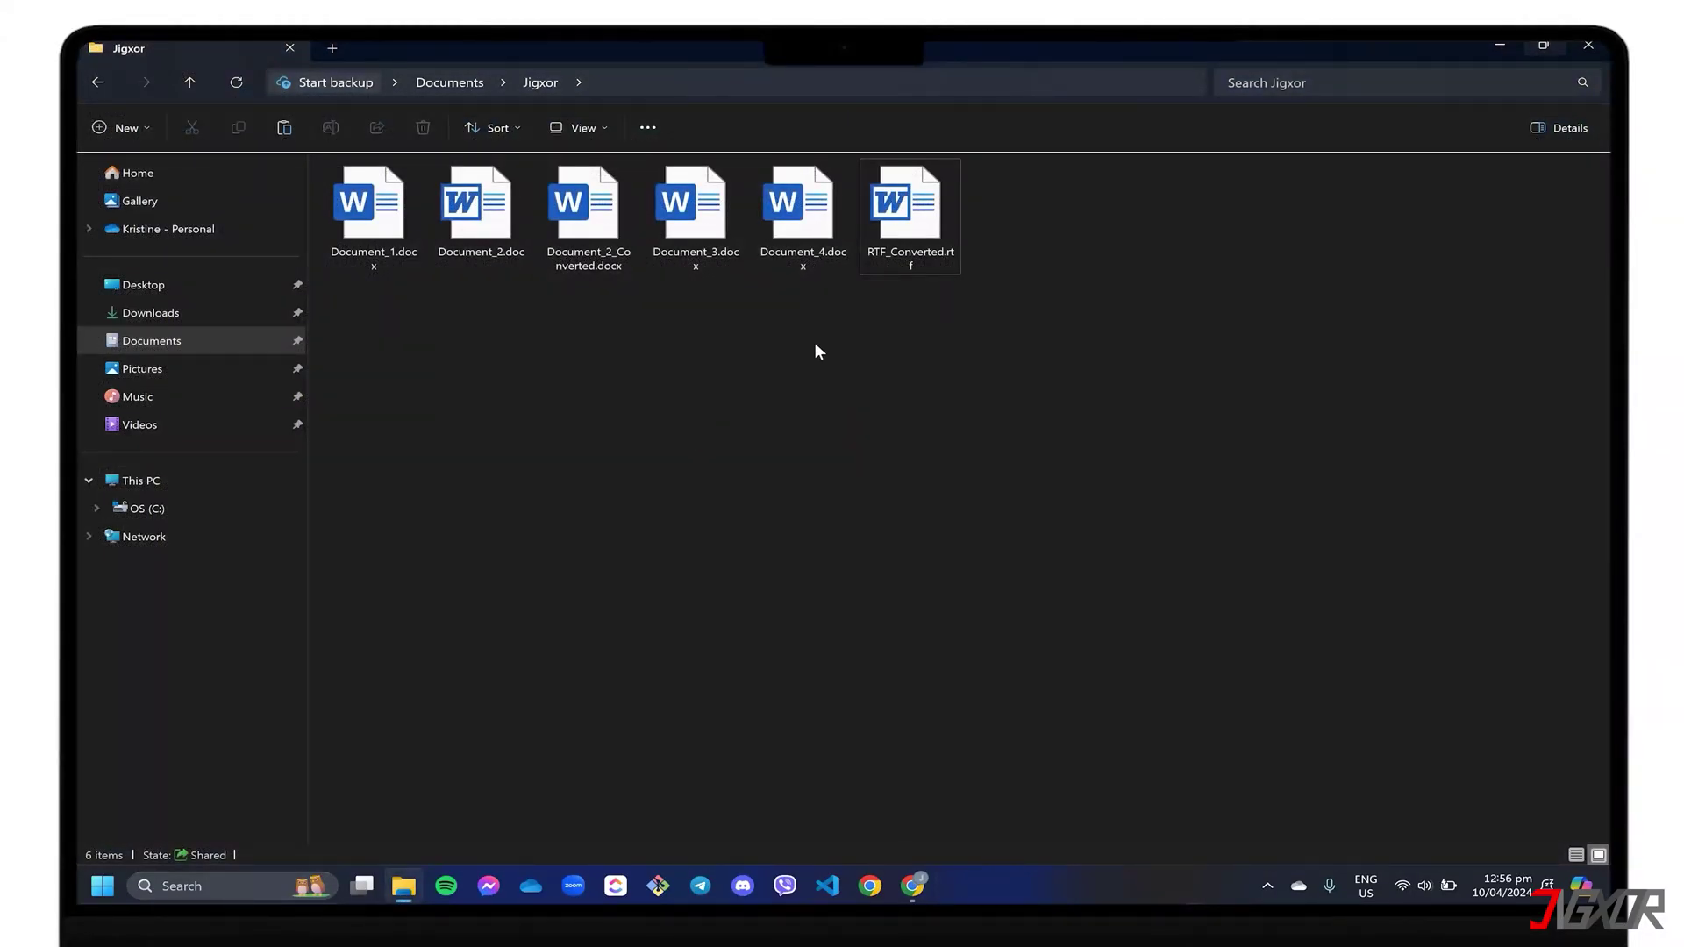
{"action": "double_click", "coordinate": [912, 215]}
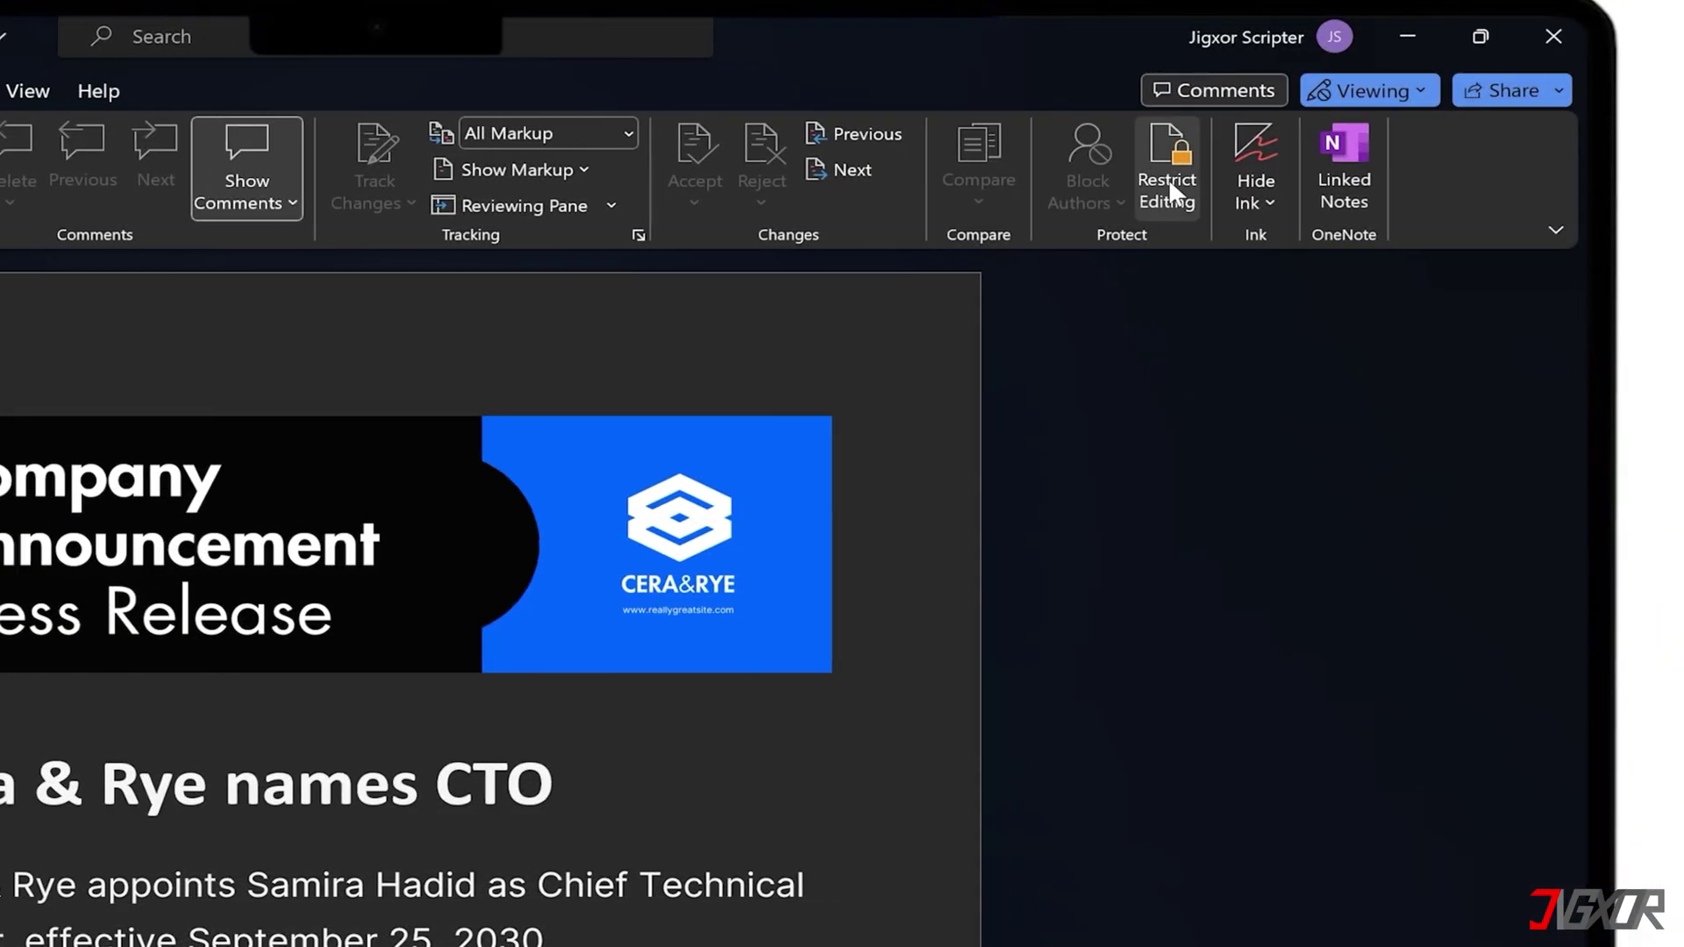
Stop protection, uncheck 'Allow only this type of editing', and test typing in the Cera & Rye heading.
{"action": "left_click", "coordinate": [1169, 183]}
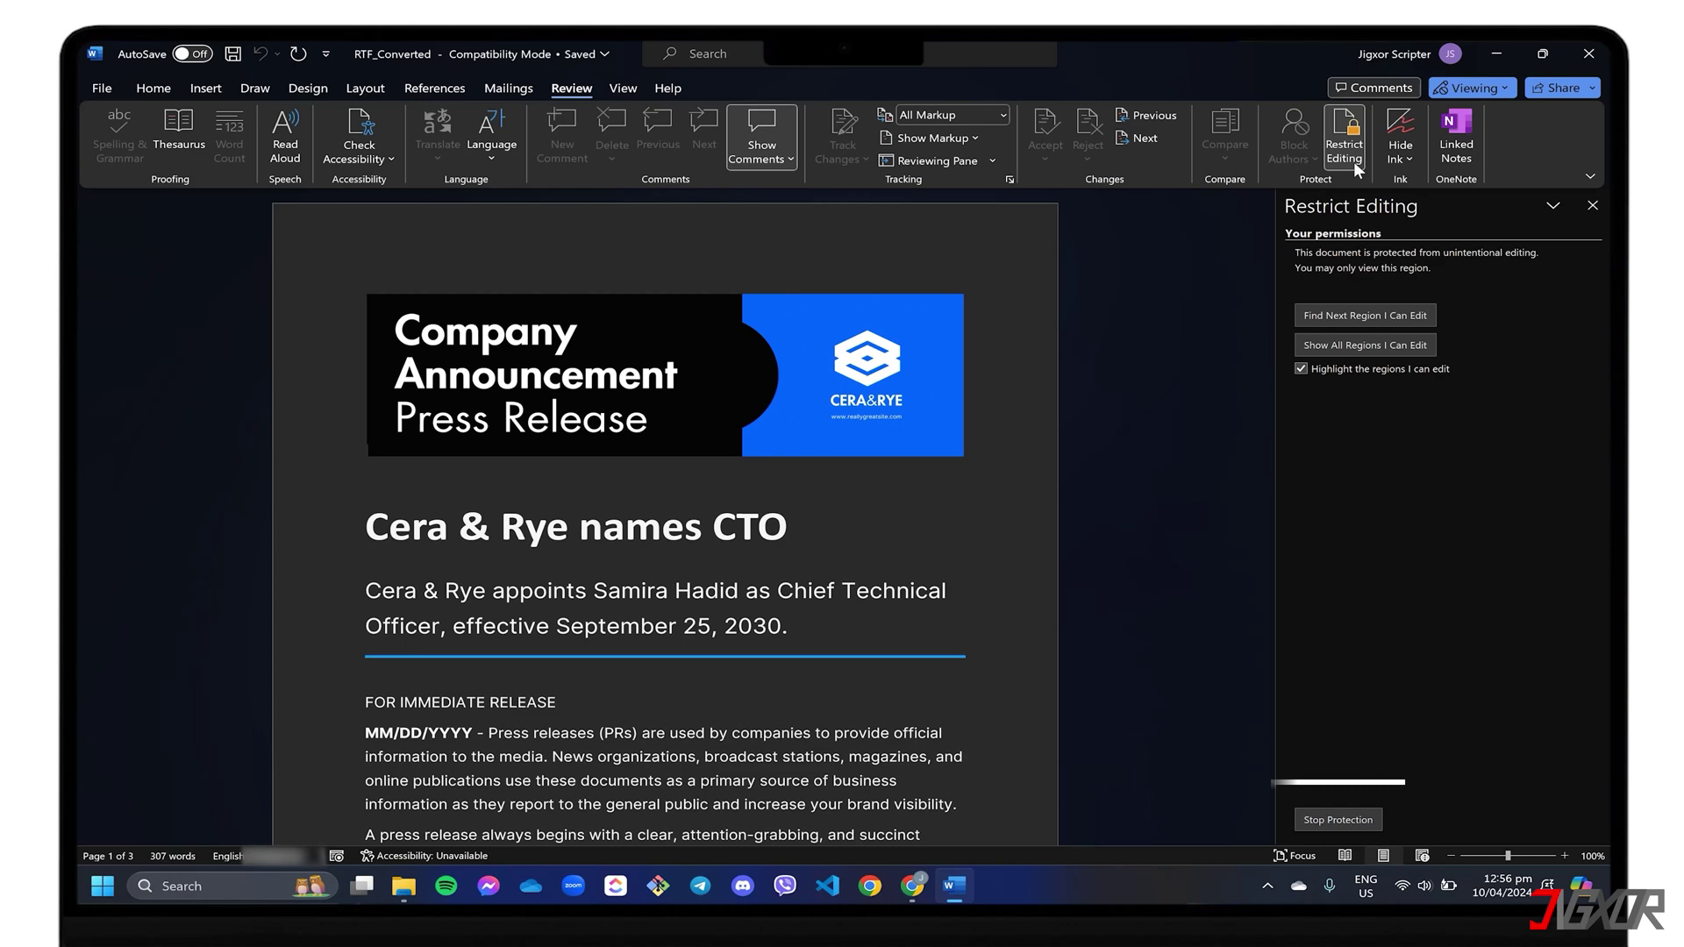
{"action": "left_click", "coordinate": [1323, 819]}
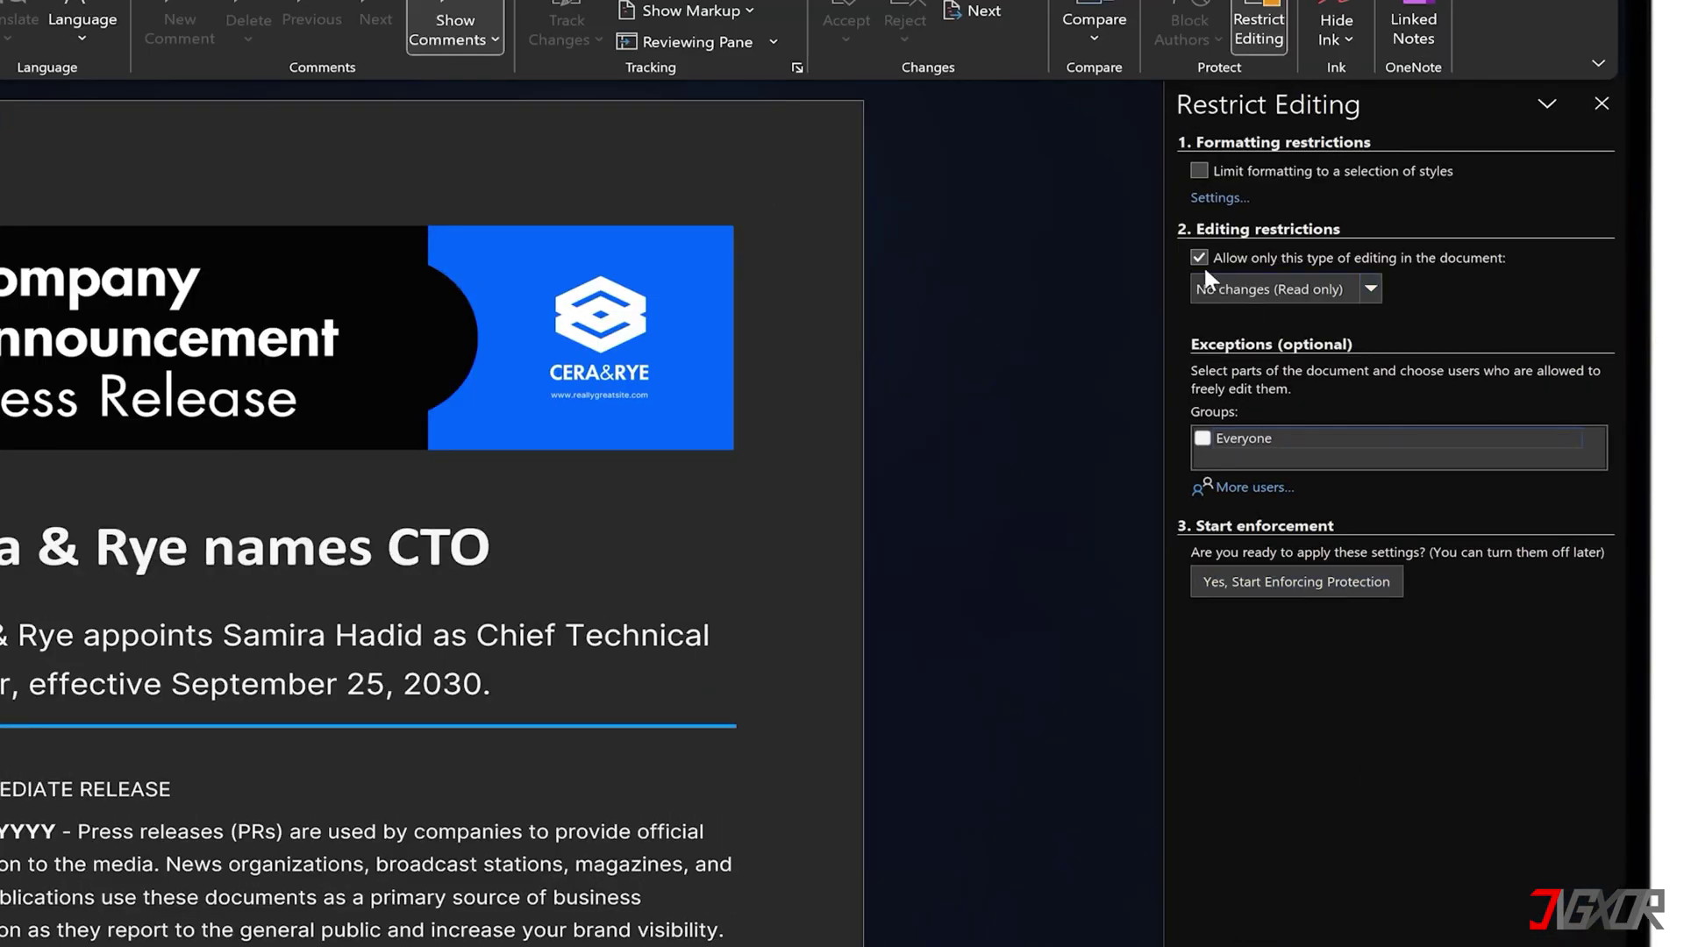
{"action": "left_click", "coordinate": [1302, 318]}
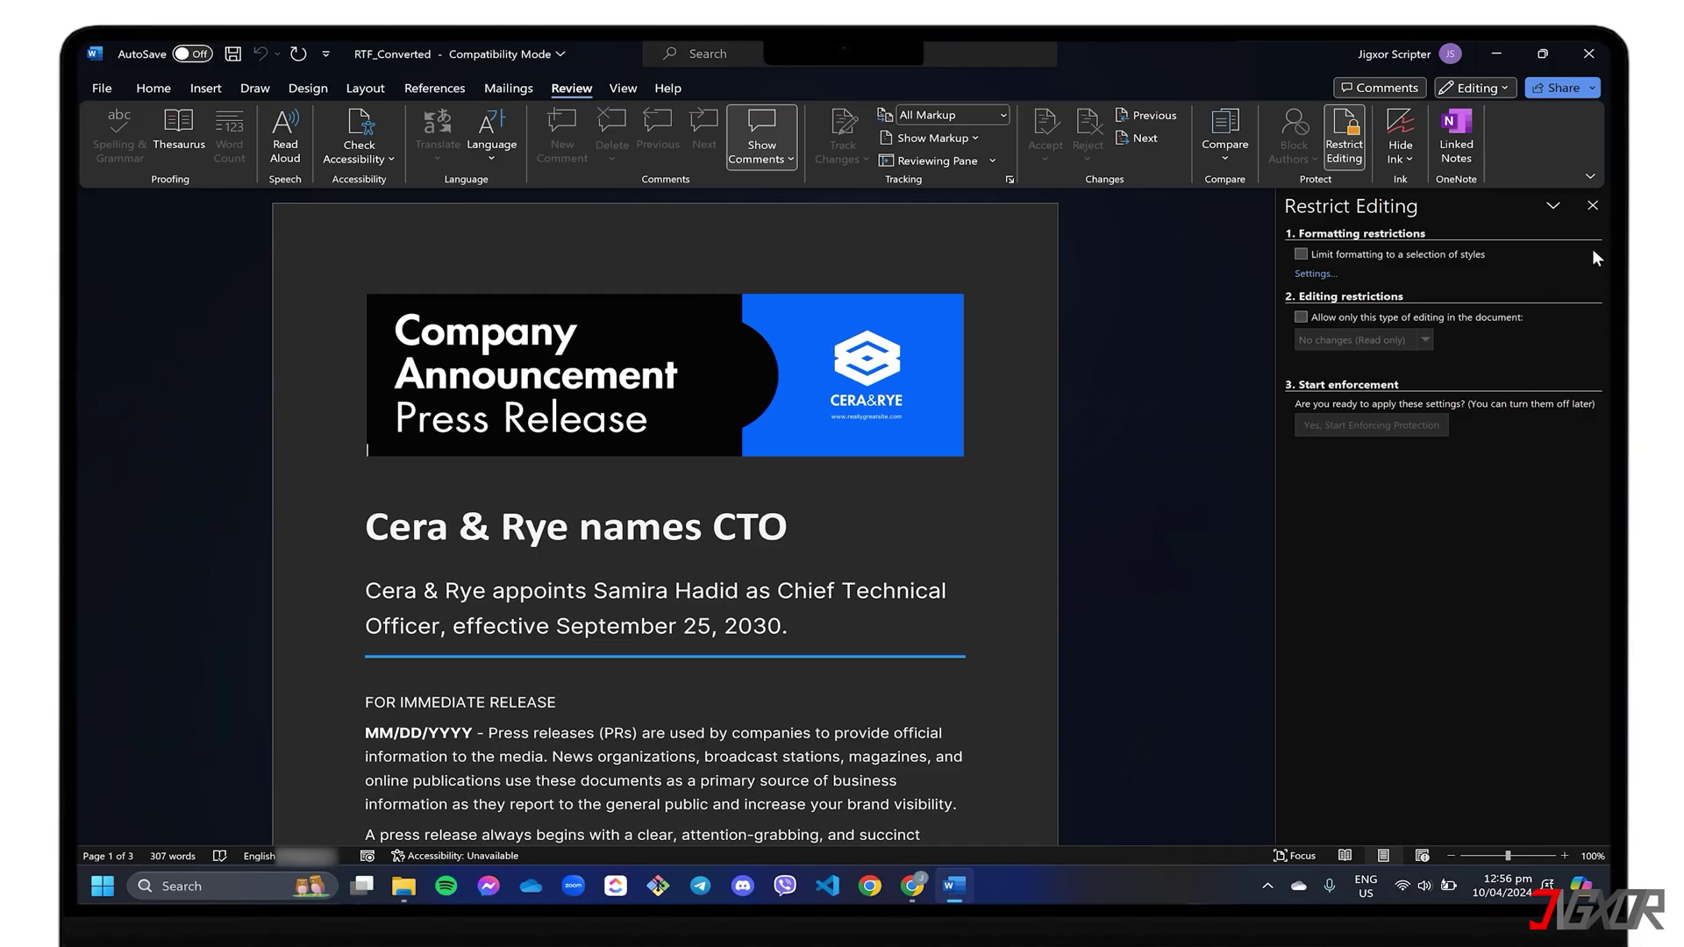
{"action": "left_click", "coordinate": [1602, 103]}
{"action": "left_click", "coordinate": [737, 526]}
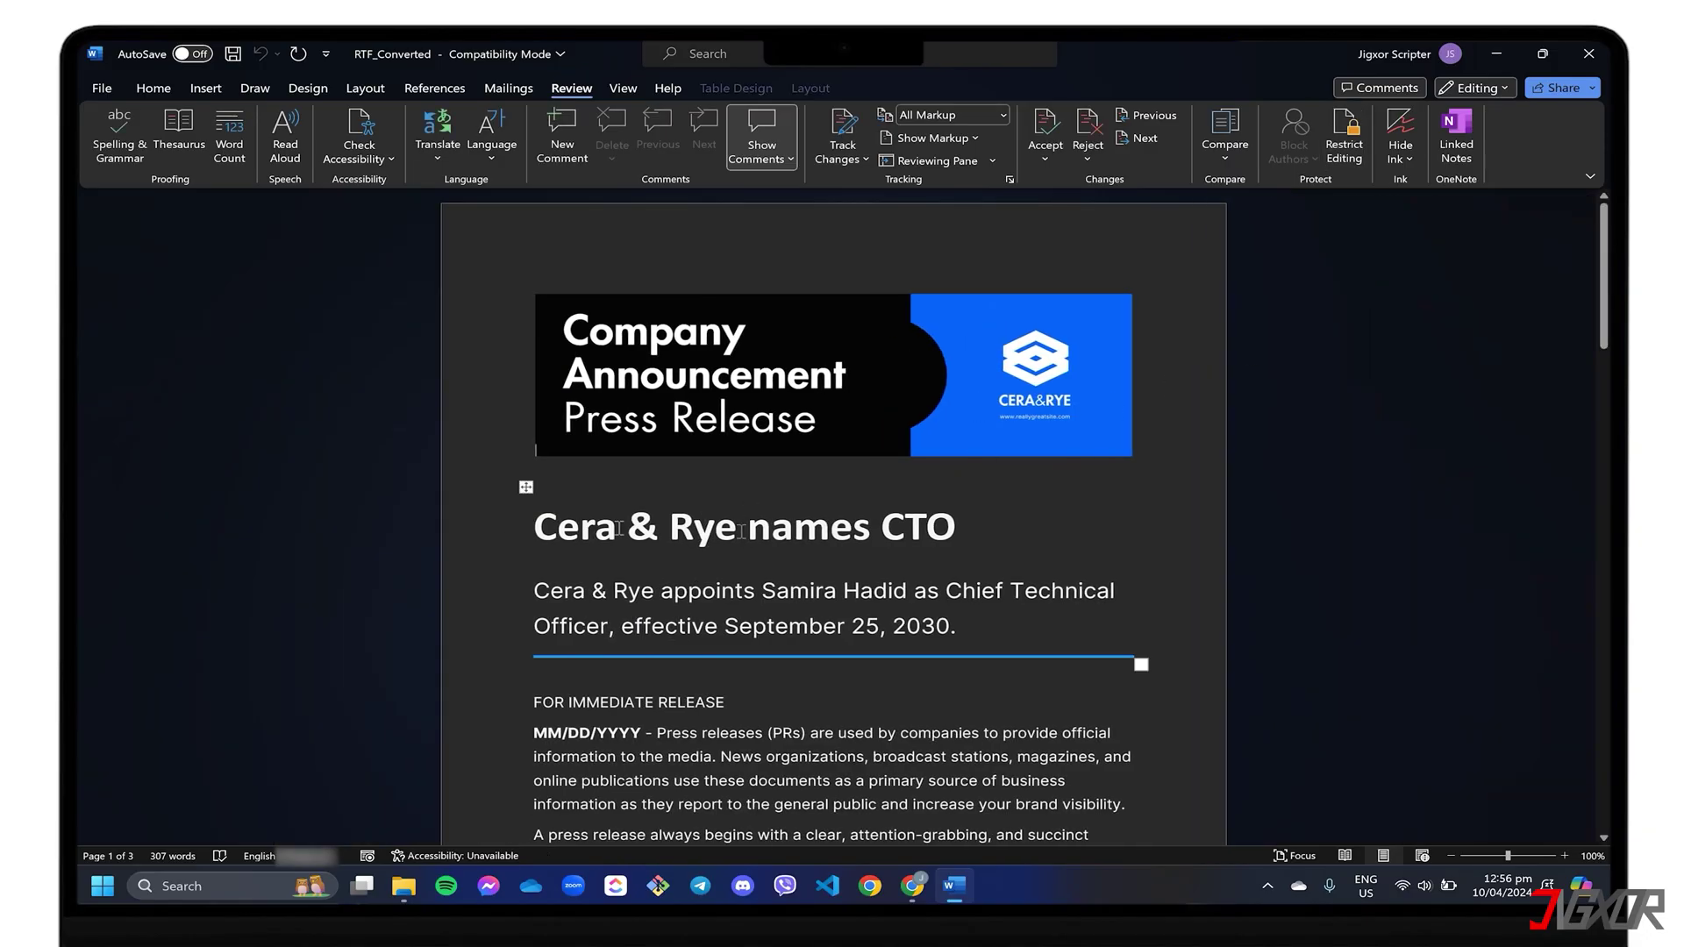
{"action": "type", "text": "-"}
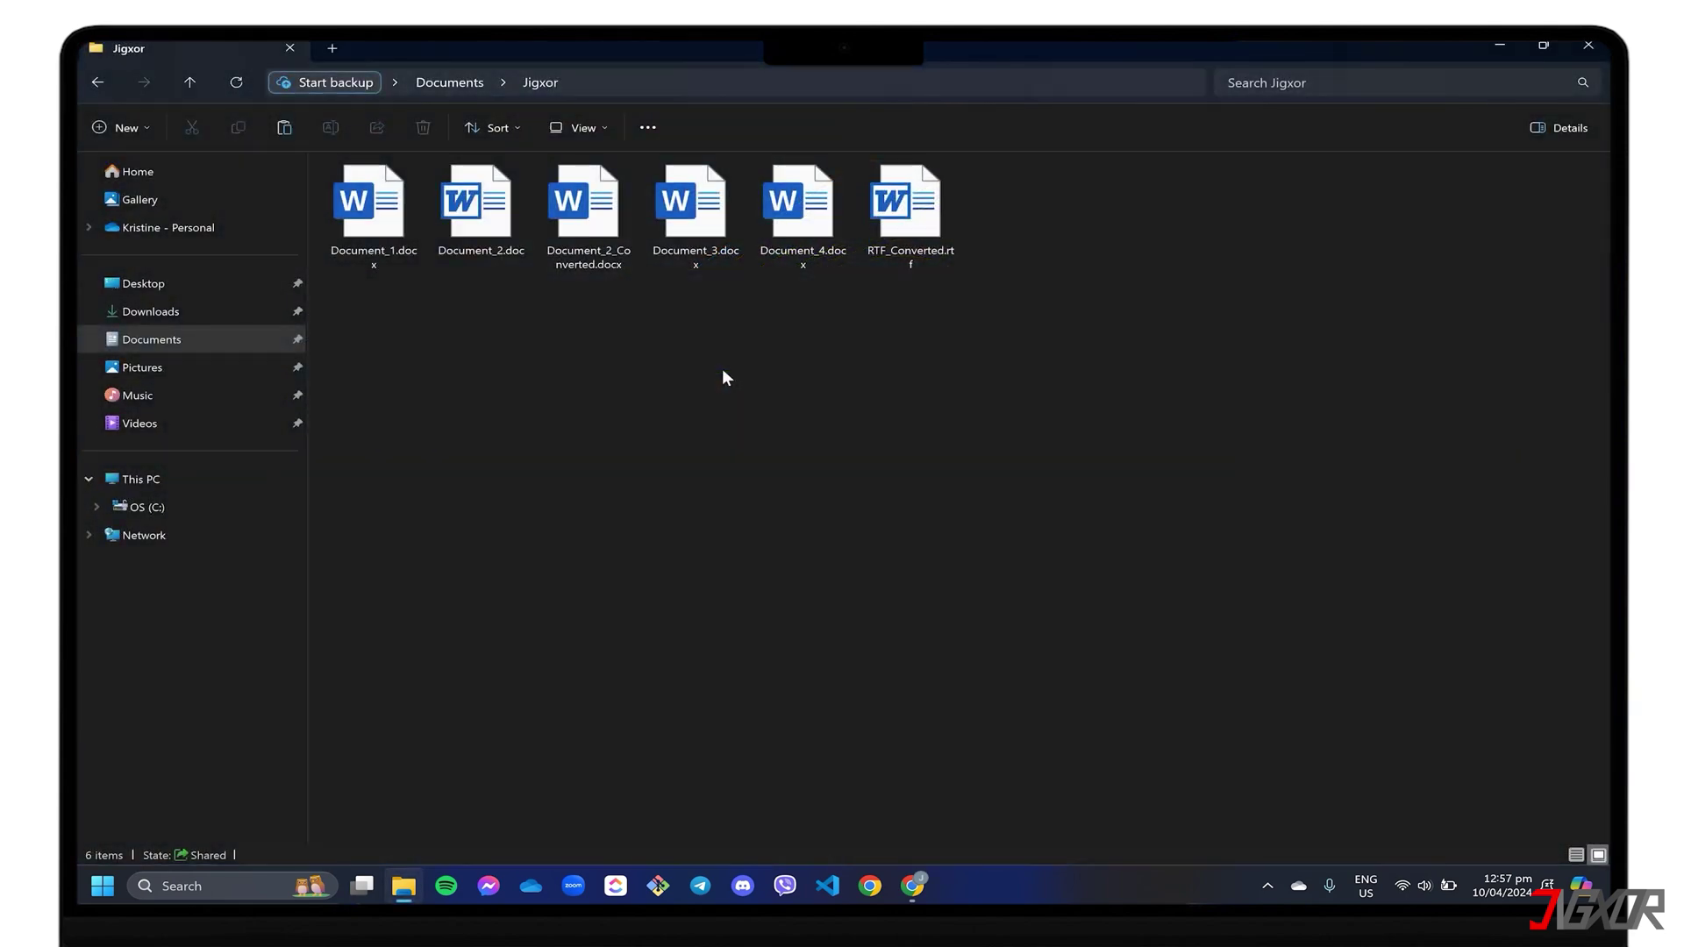
Open Document_4.docx from the Jigxor folder and print it with Microsoft Print to PDF.
{"action": "left_click", "coordinate": [818, 231]}
{"action": "double_click", "coordinate": [818, 231]}
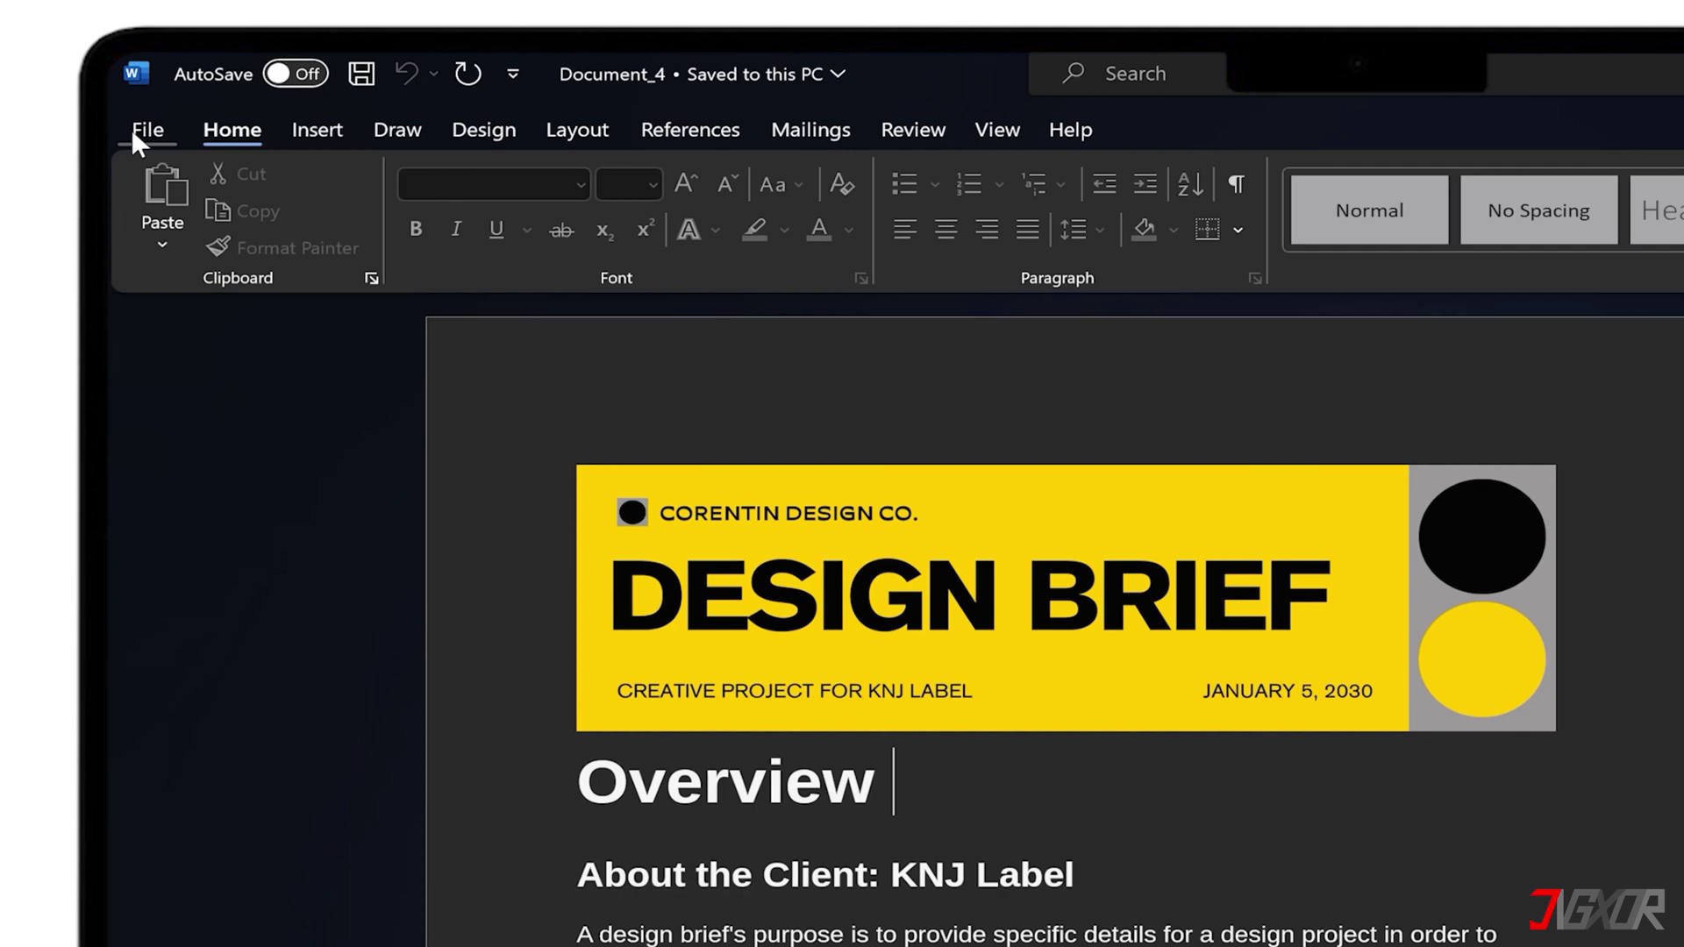
{"action": "left_click", "coordinate": [146, 129]}
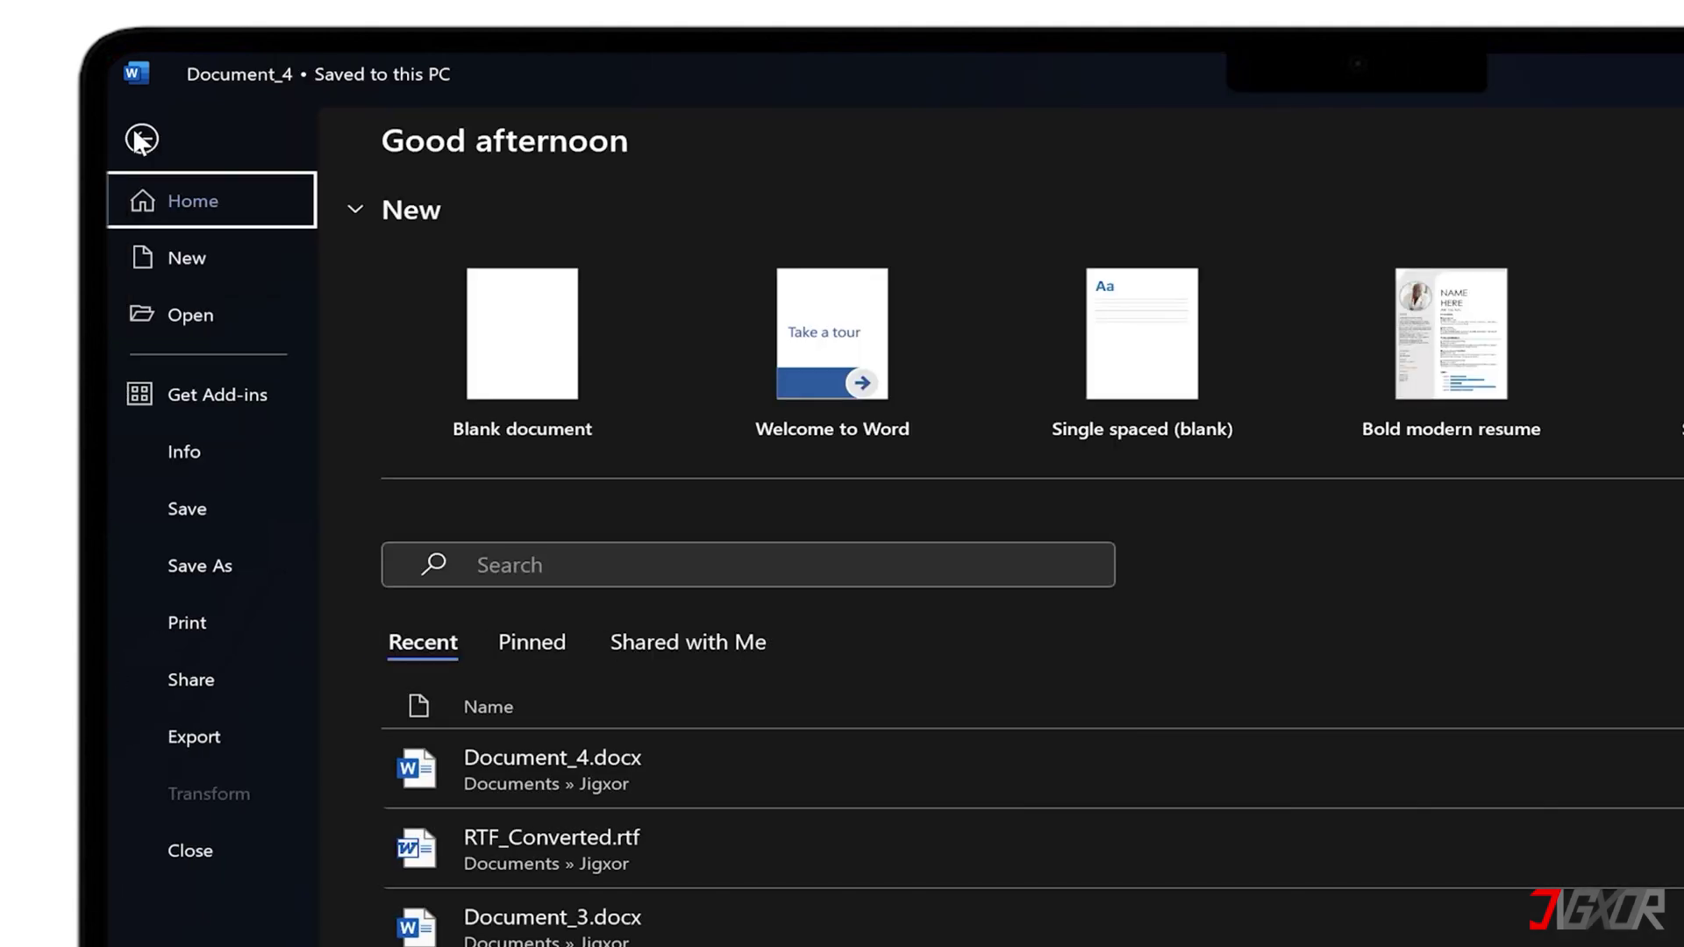
{"action": "left_click", "coordinate": [220, 620]}
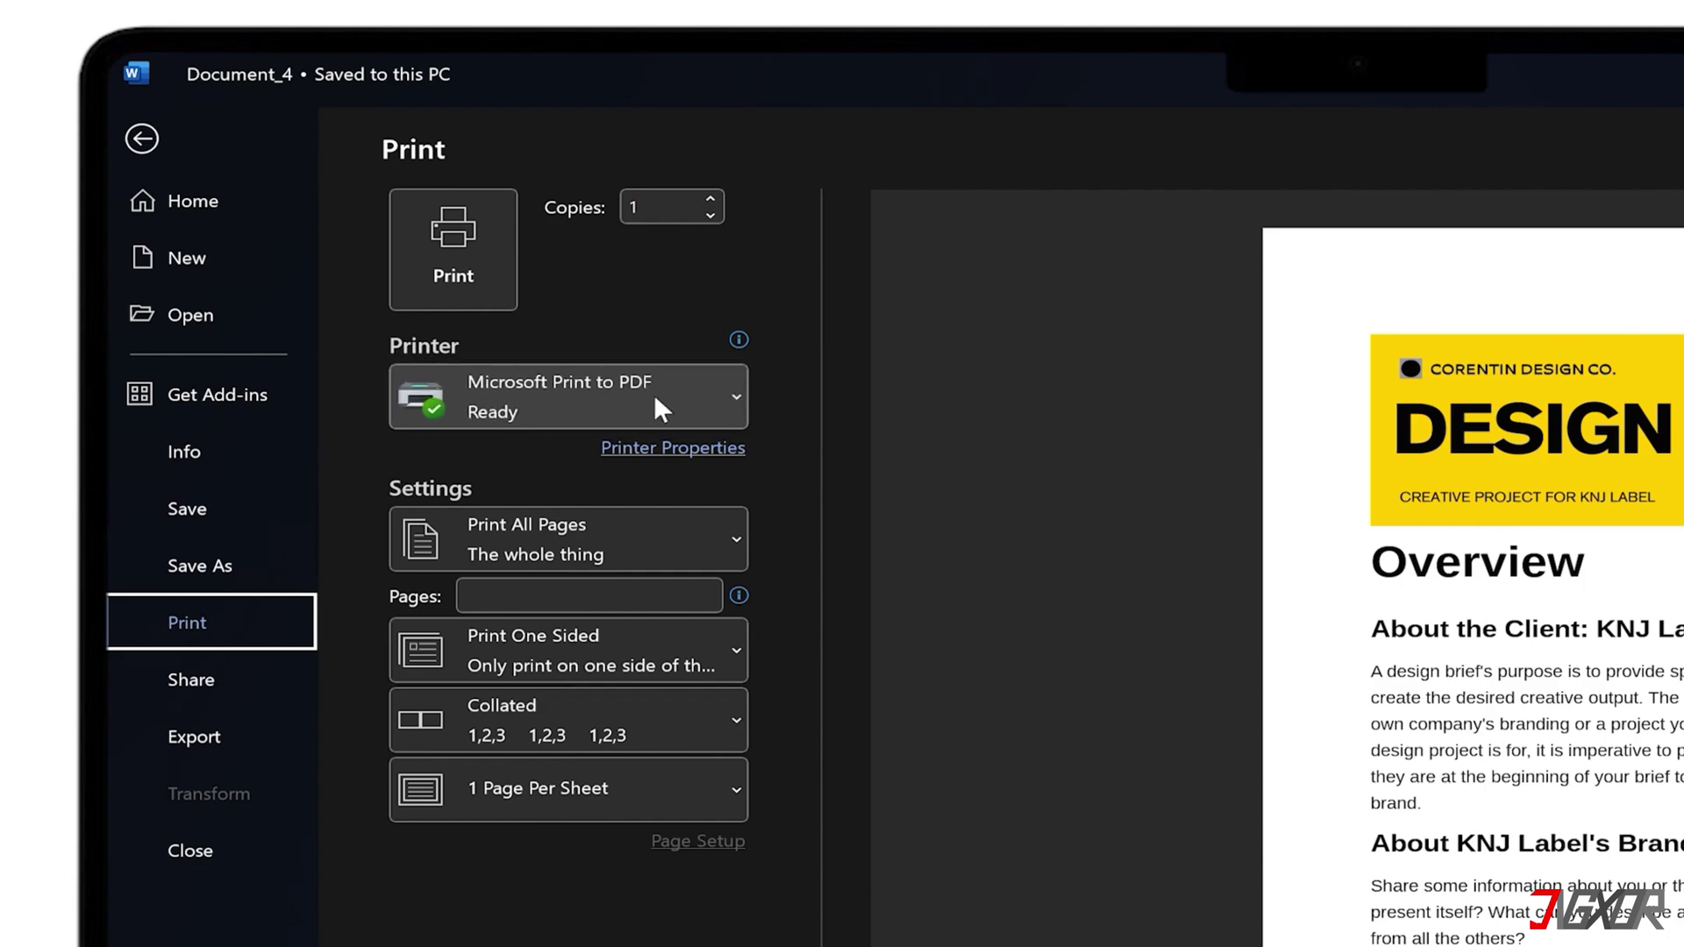
{"action": "left_click", "coordinate": [470, 263]}
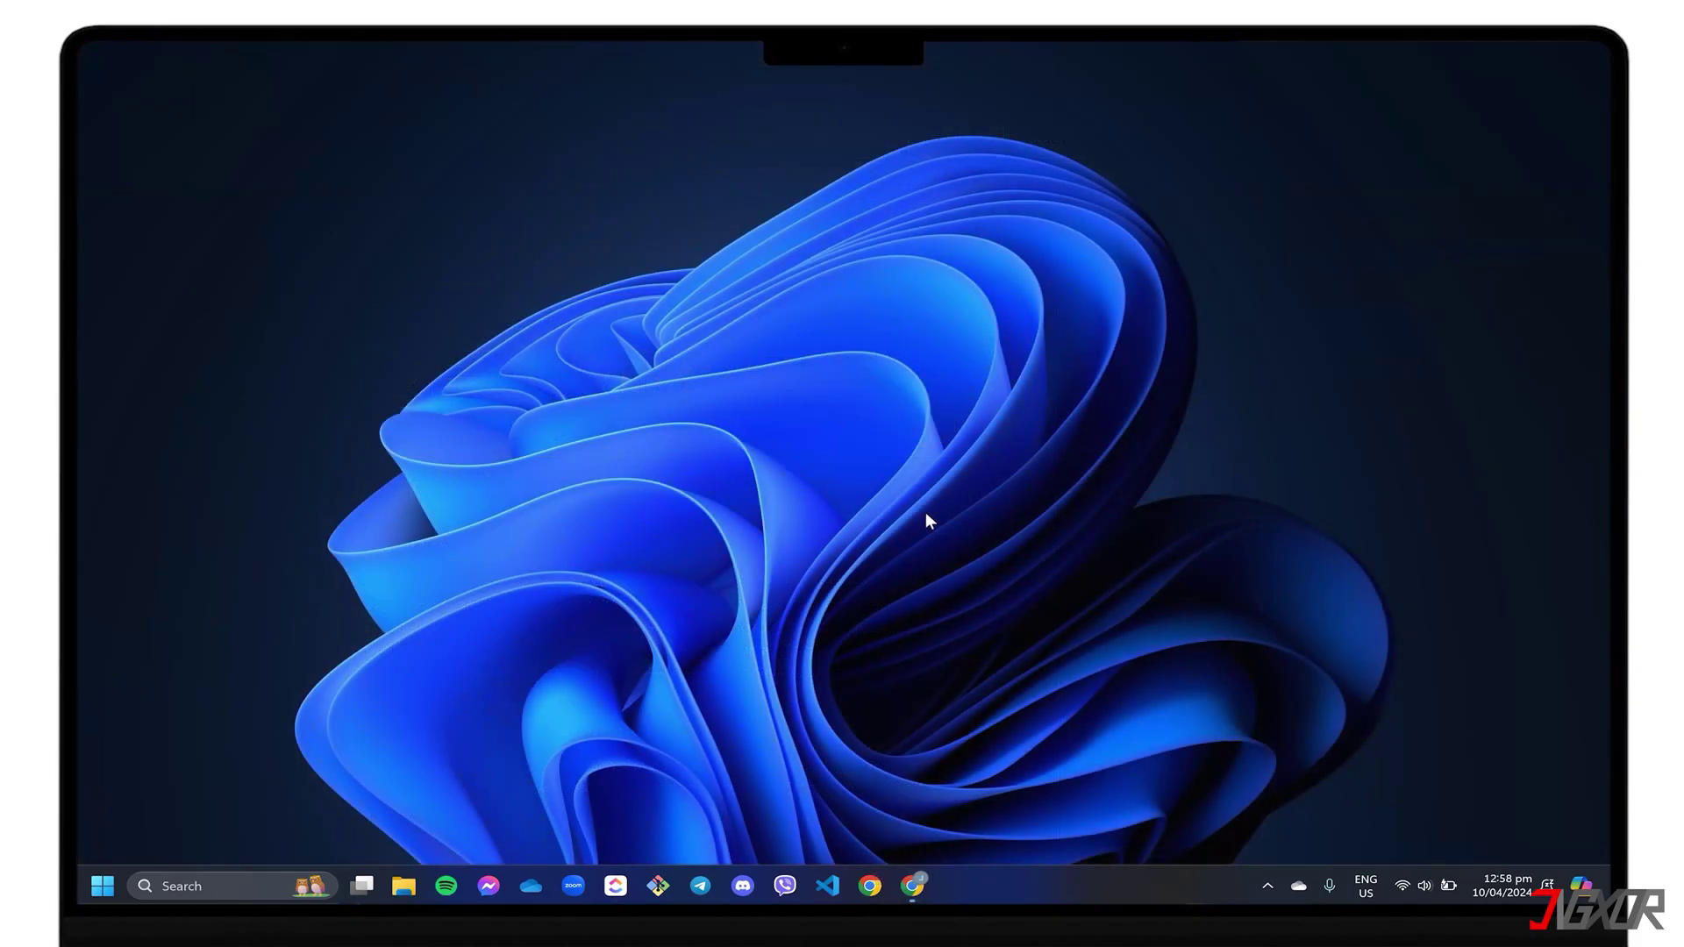
Upload Document_4_converted.pdf to iLovePDF PDF to Word, convert it, and download Document_4_converted.docx.
{"action": "left_click", "coordinate": [912, 887]}
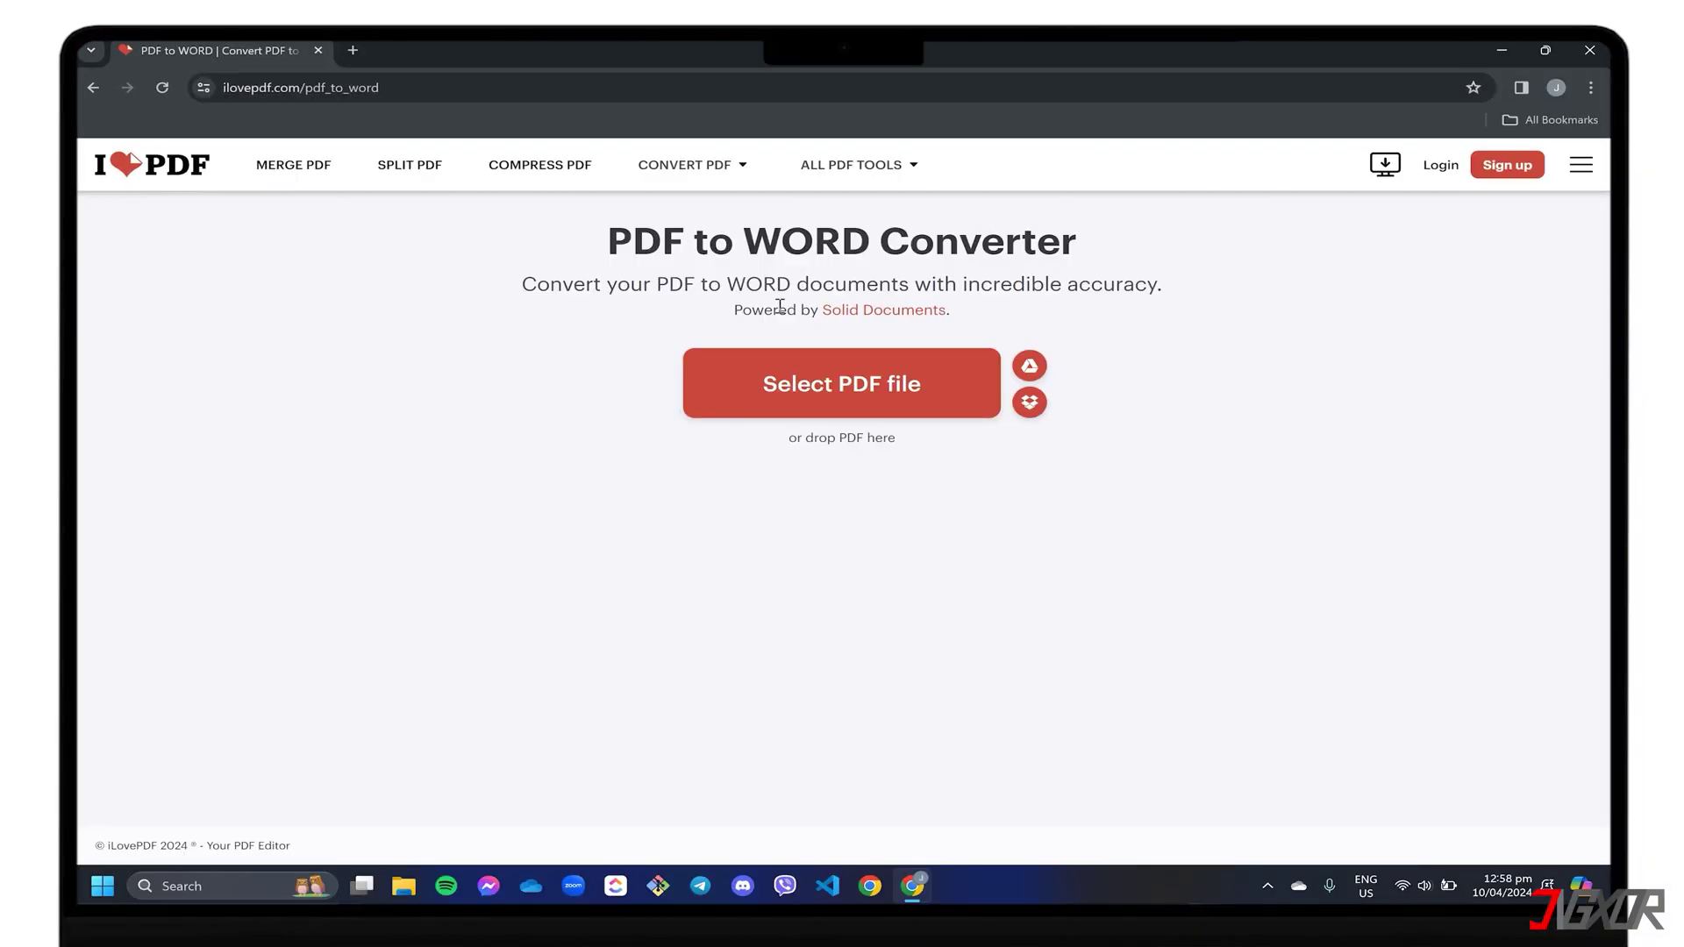
{"action": "left_click", "coordinate": [1404, 631]}
{"action": "double_click", "coordinate": [395, 163]}
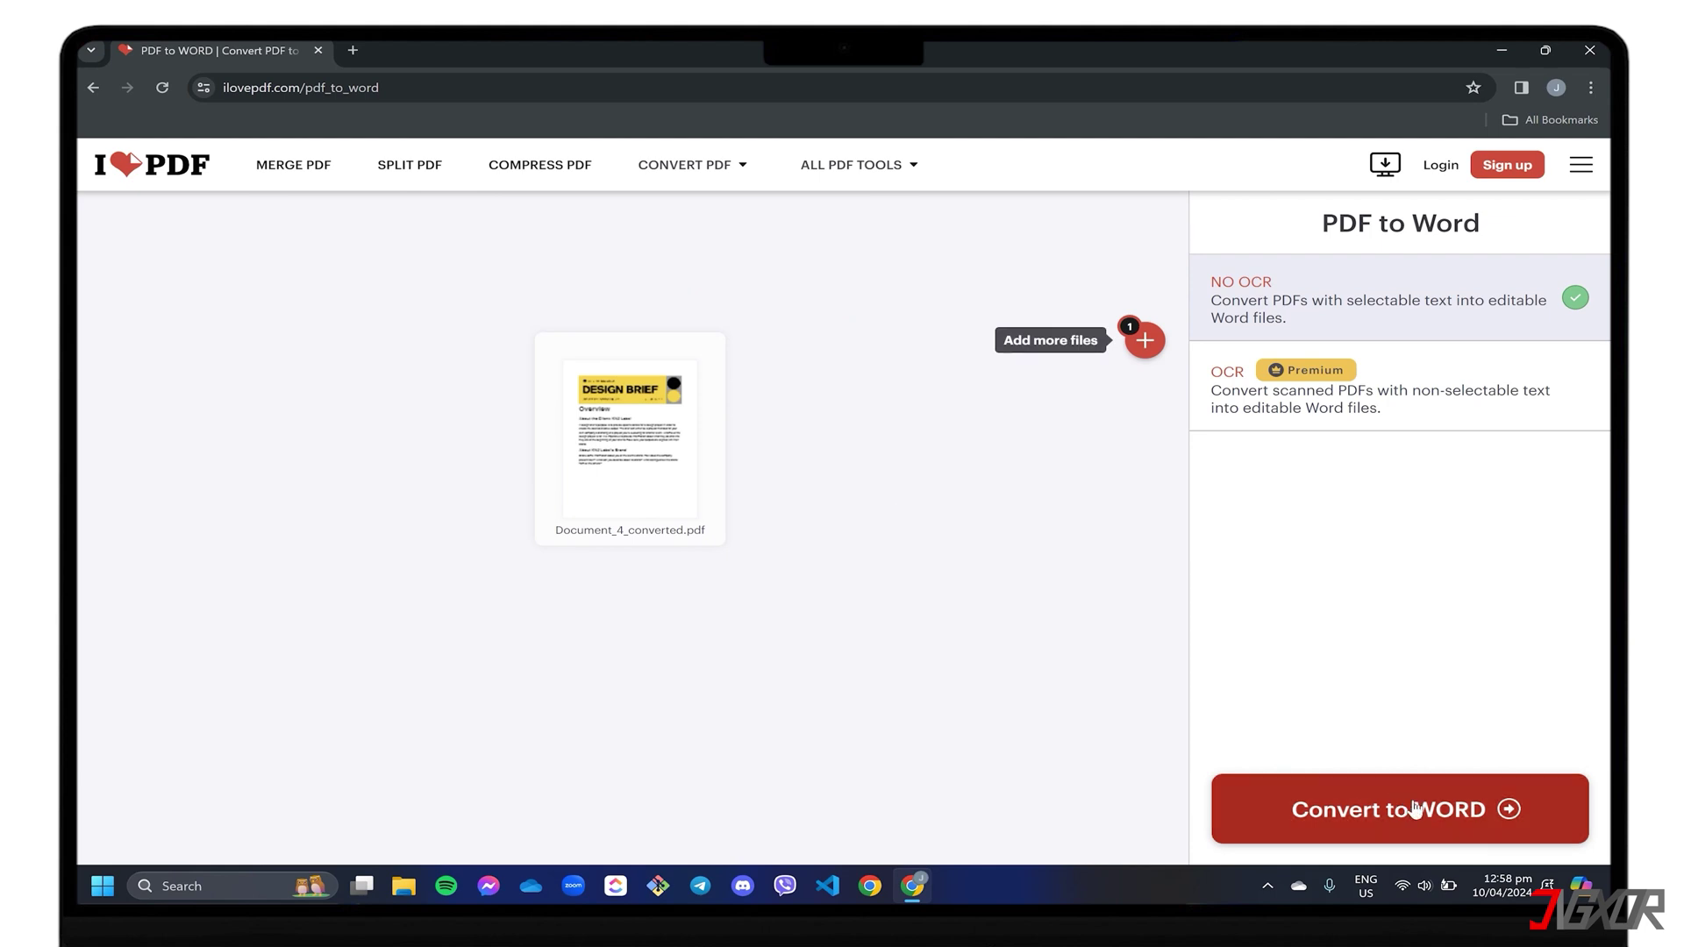
{"action": "left_click", "coordinate": [1415, 809]}
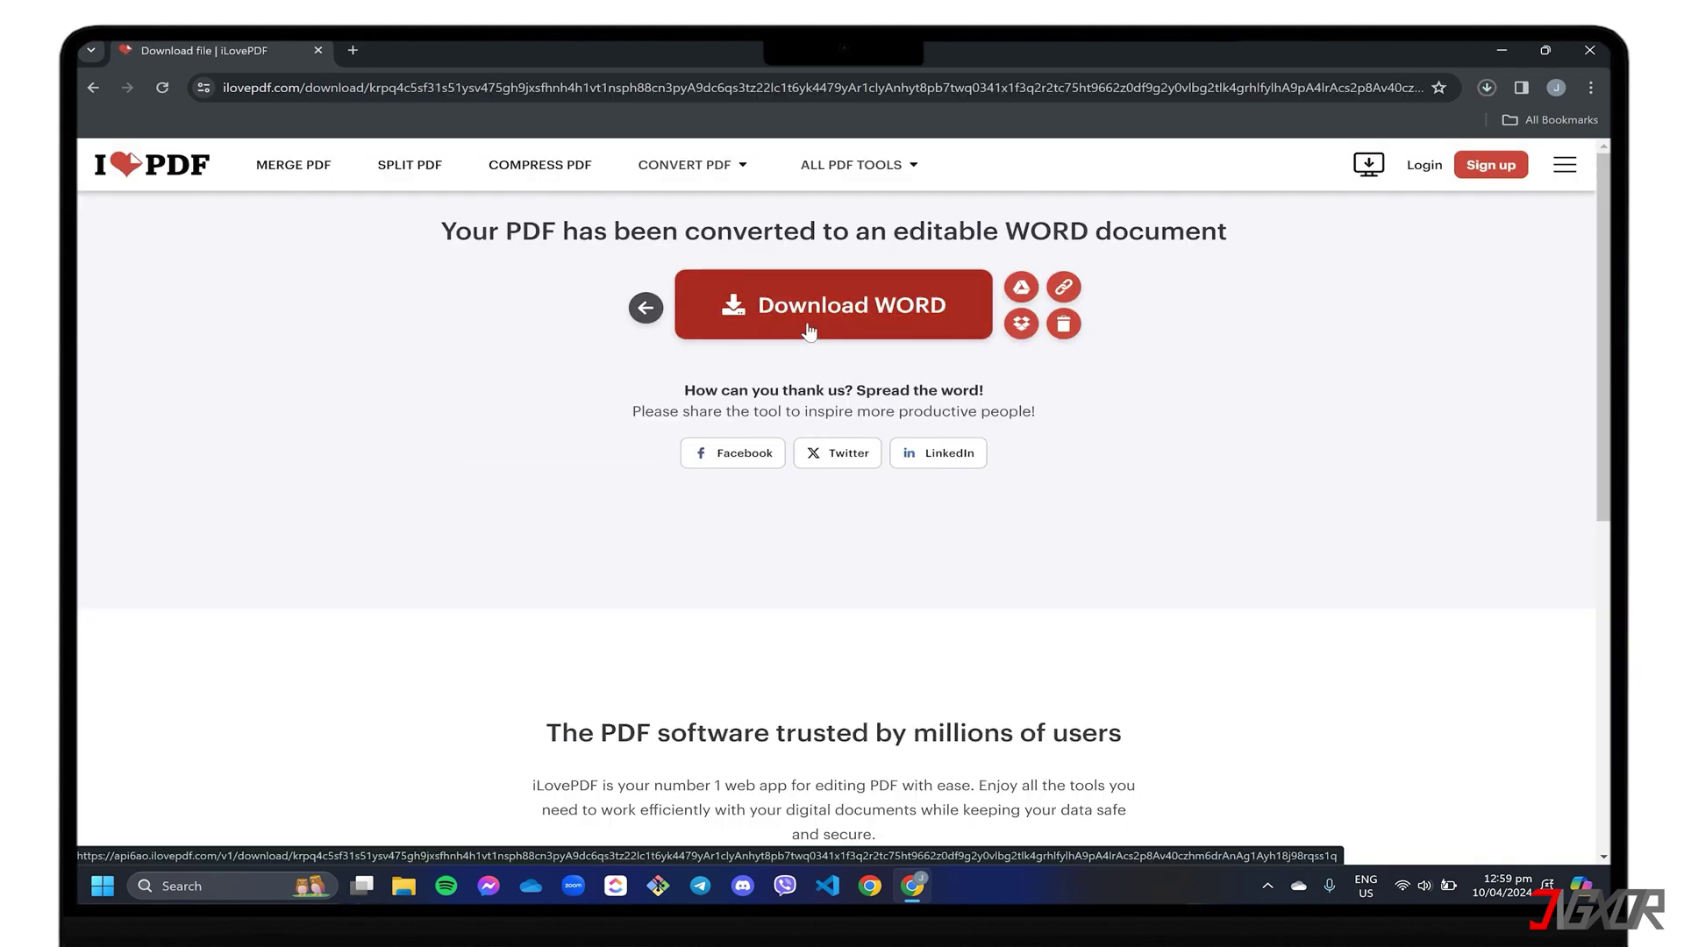
{"action": "left_click", "coordinate": [809, 329]}
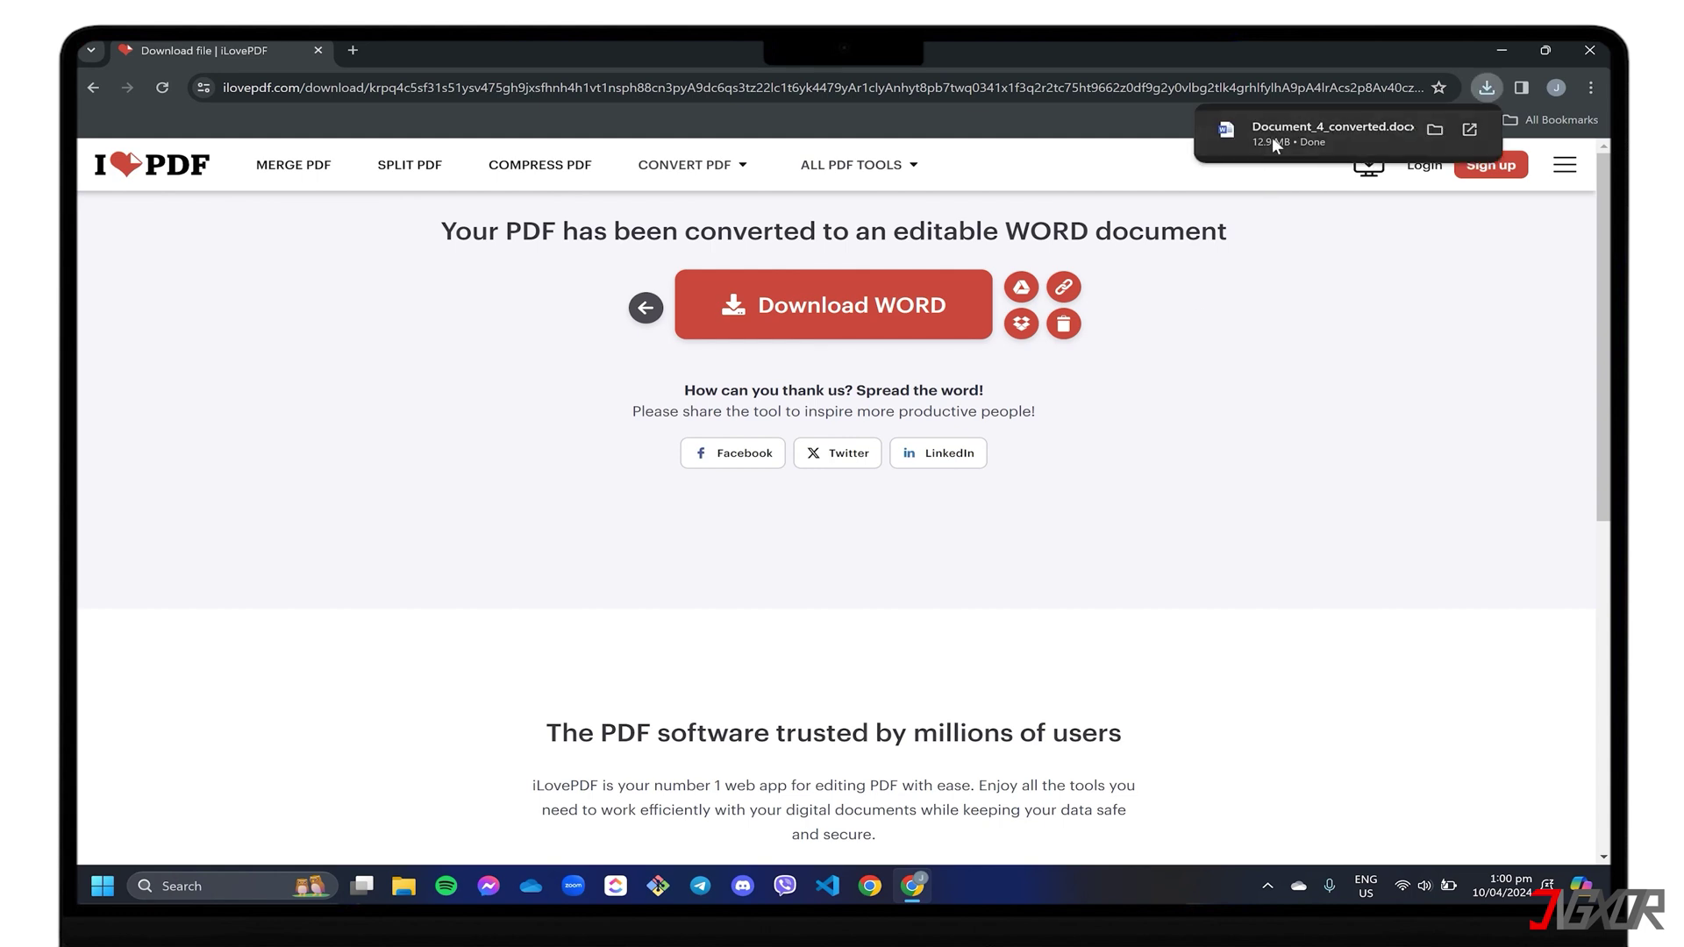
Open Document_4_converted in Word, enable editing, then type 'jjj' after Overview and undo it.
{"action": "left_click", "coordinate": [1376, 139]}
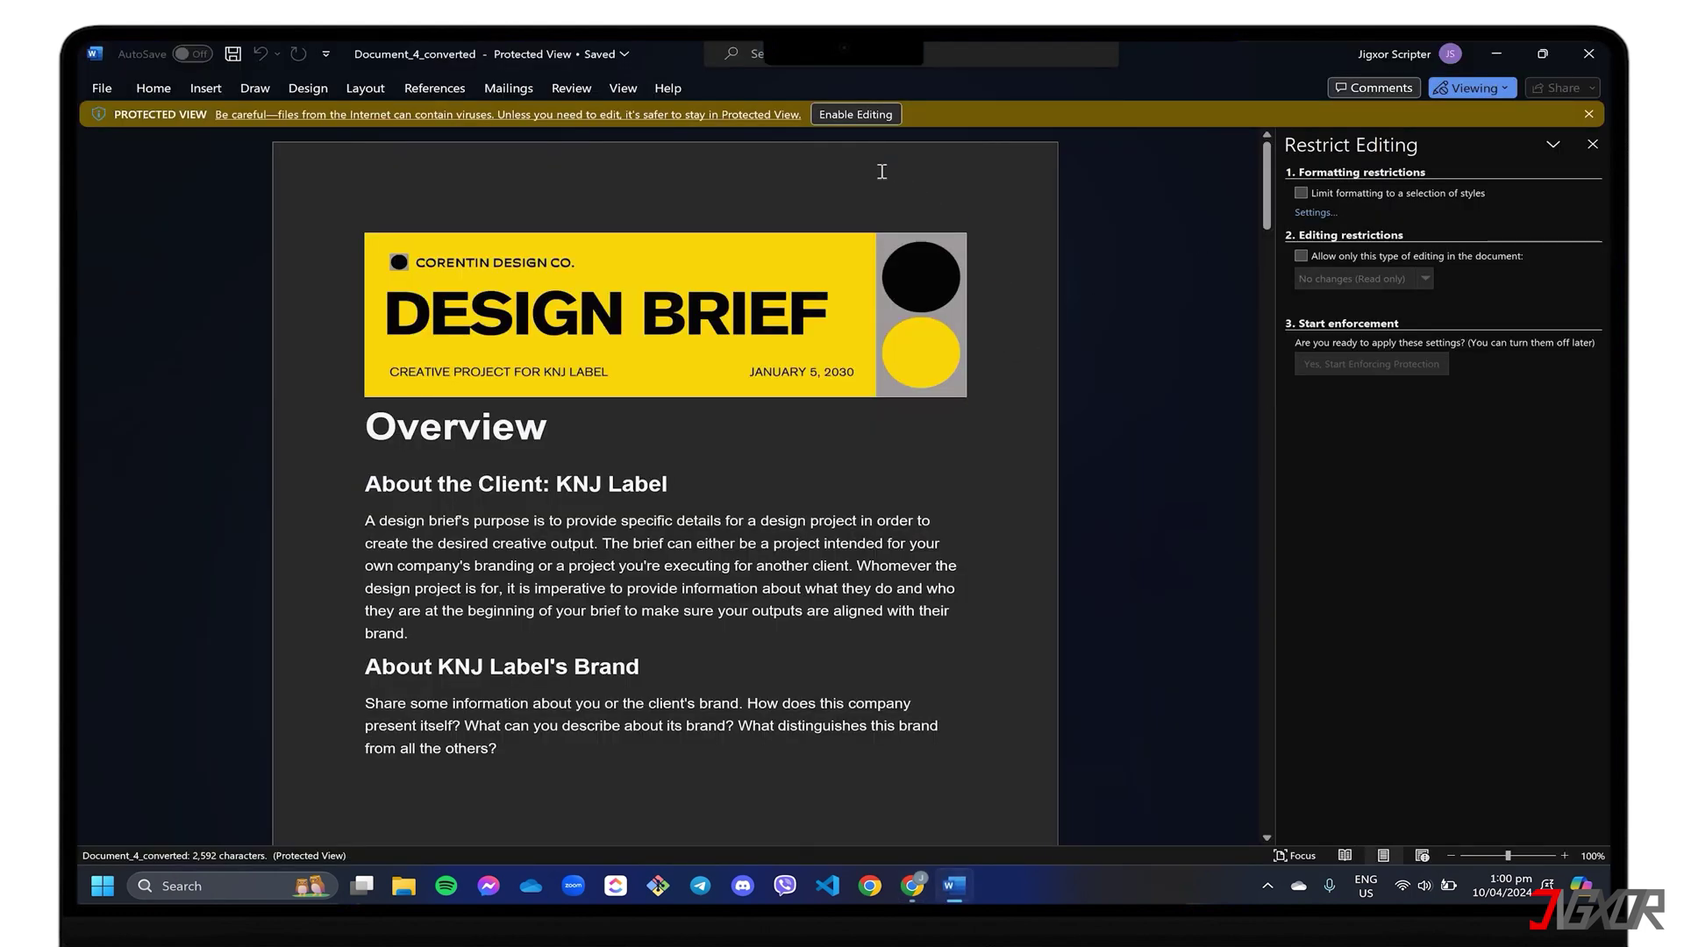
{"action": "left_click", "coordinate": [857, 114]}
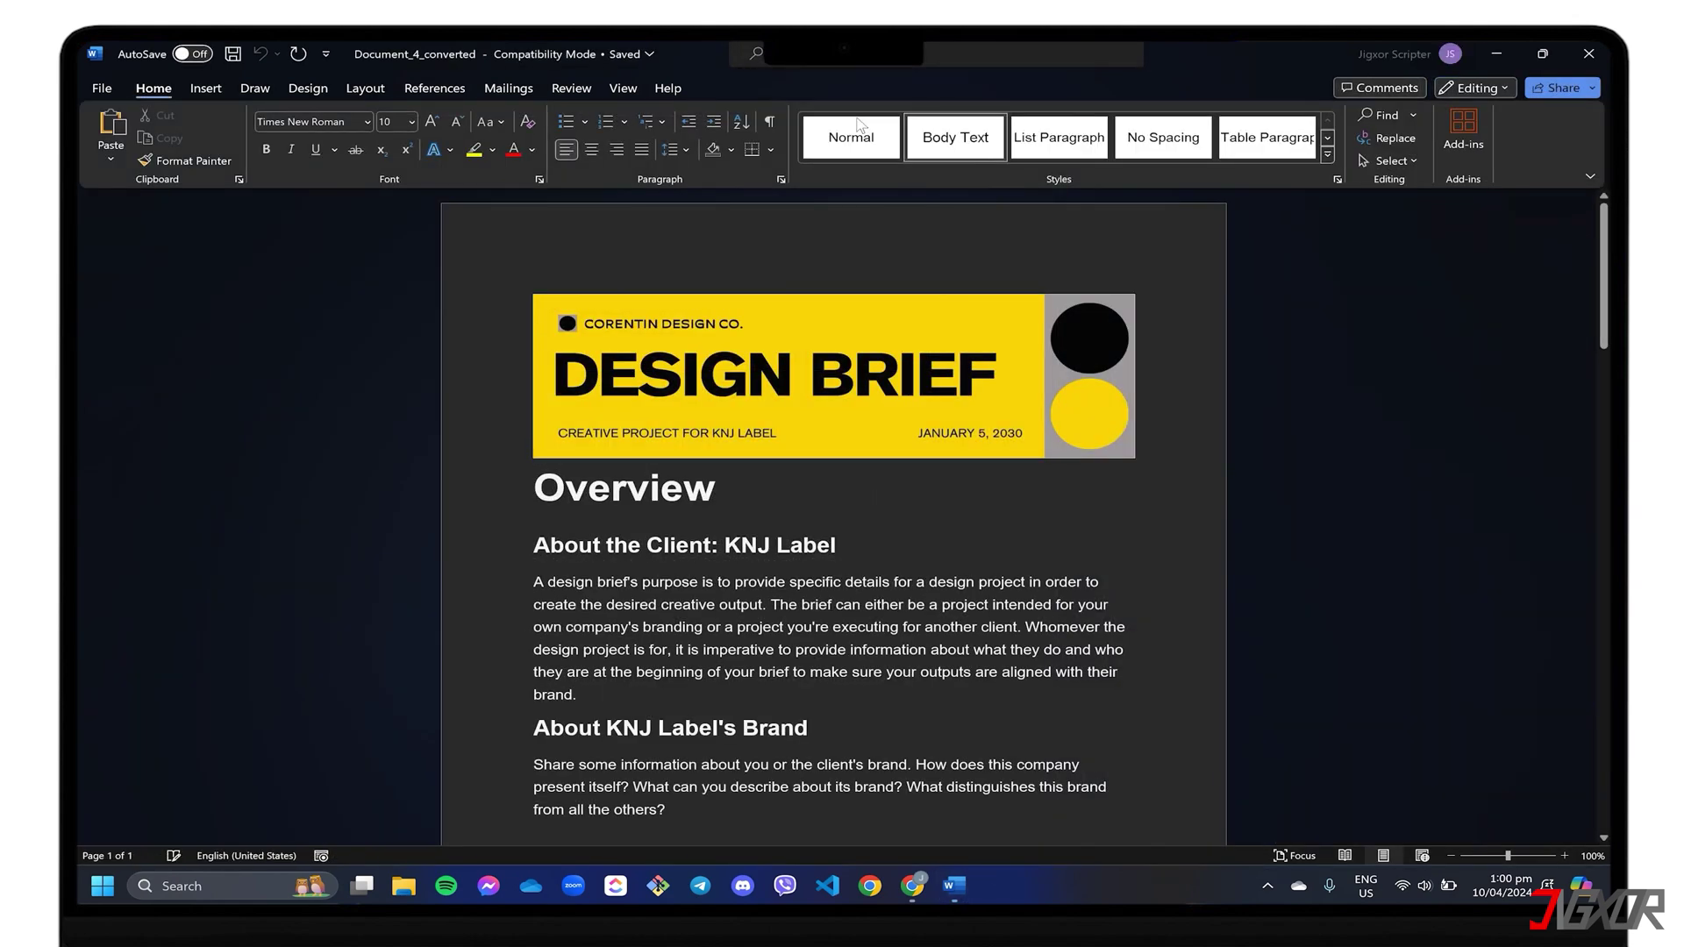
{"action": "left_click", "coordinate": [716, 489]}
{"action": "type", "text": "jjj"}
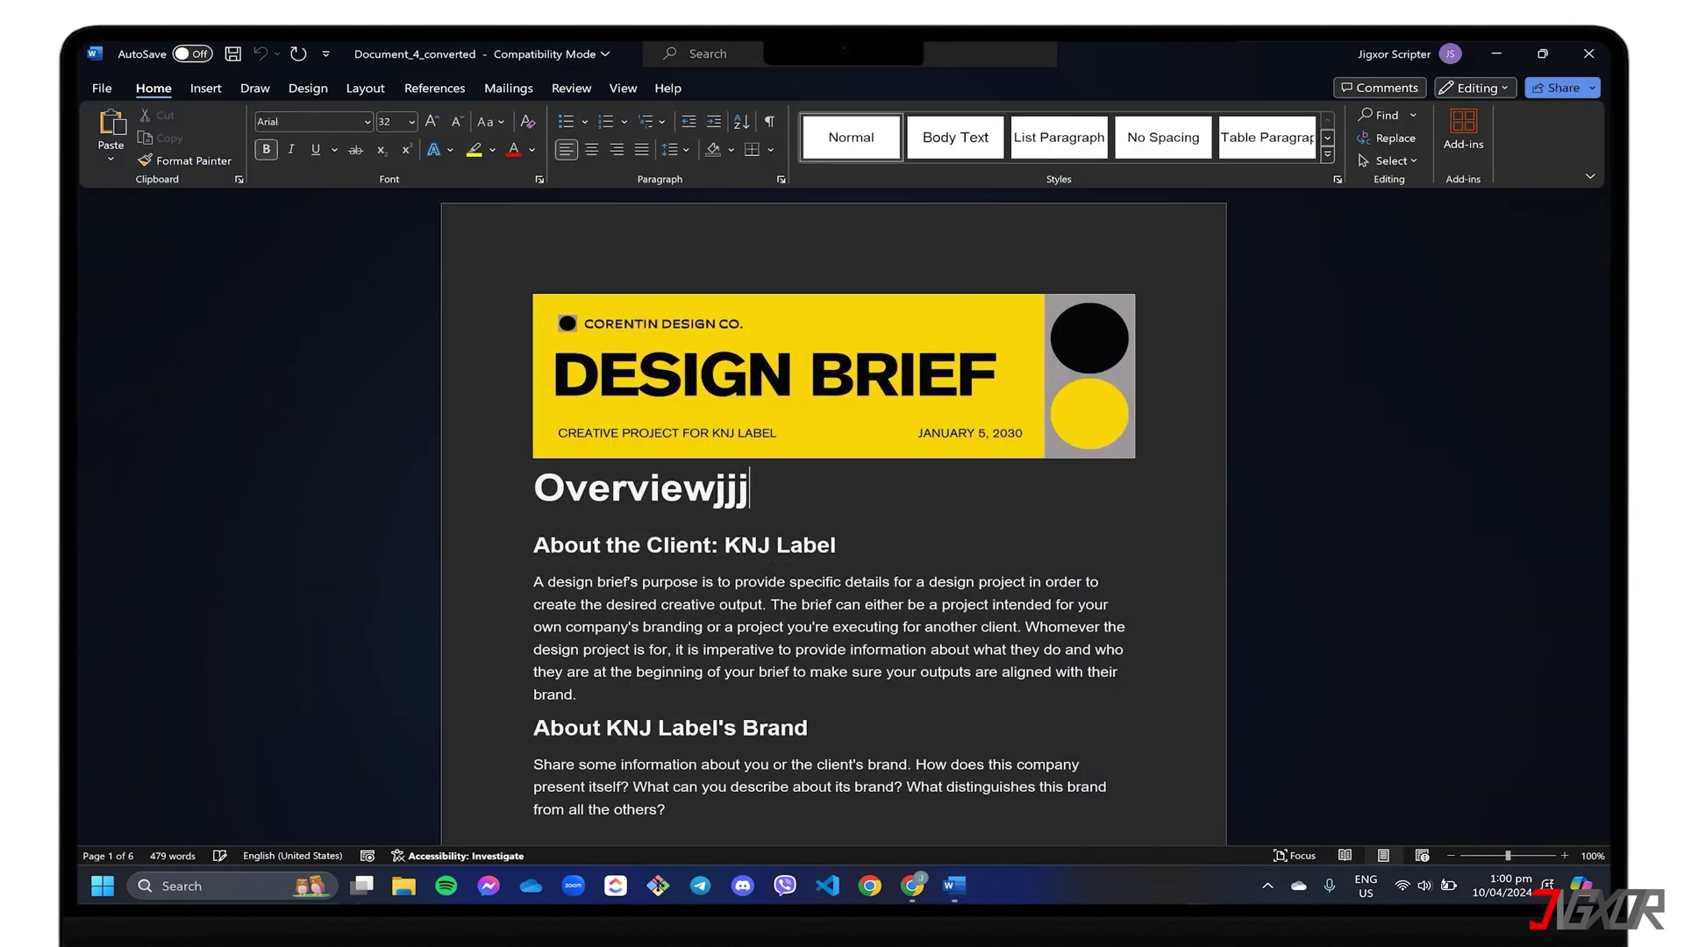
{"action": "key", "text": "ctrl+z"}
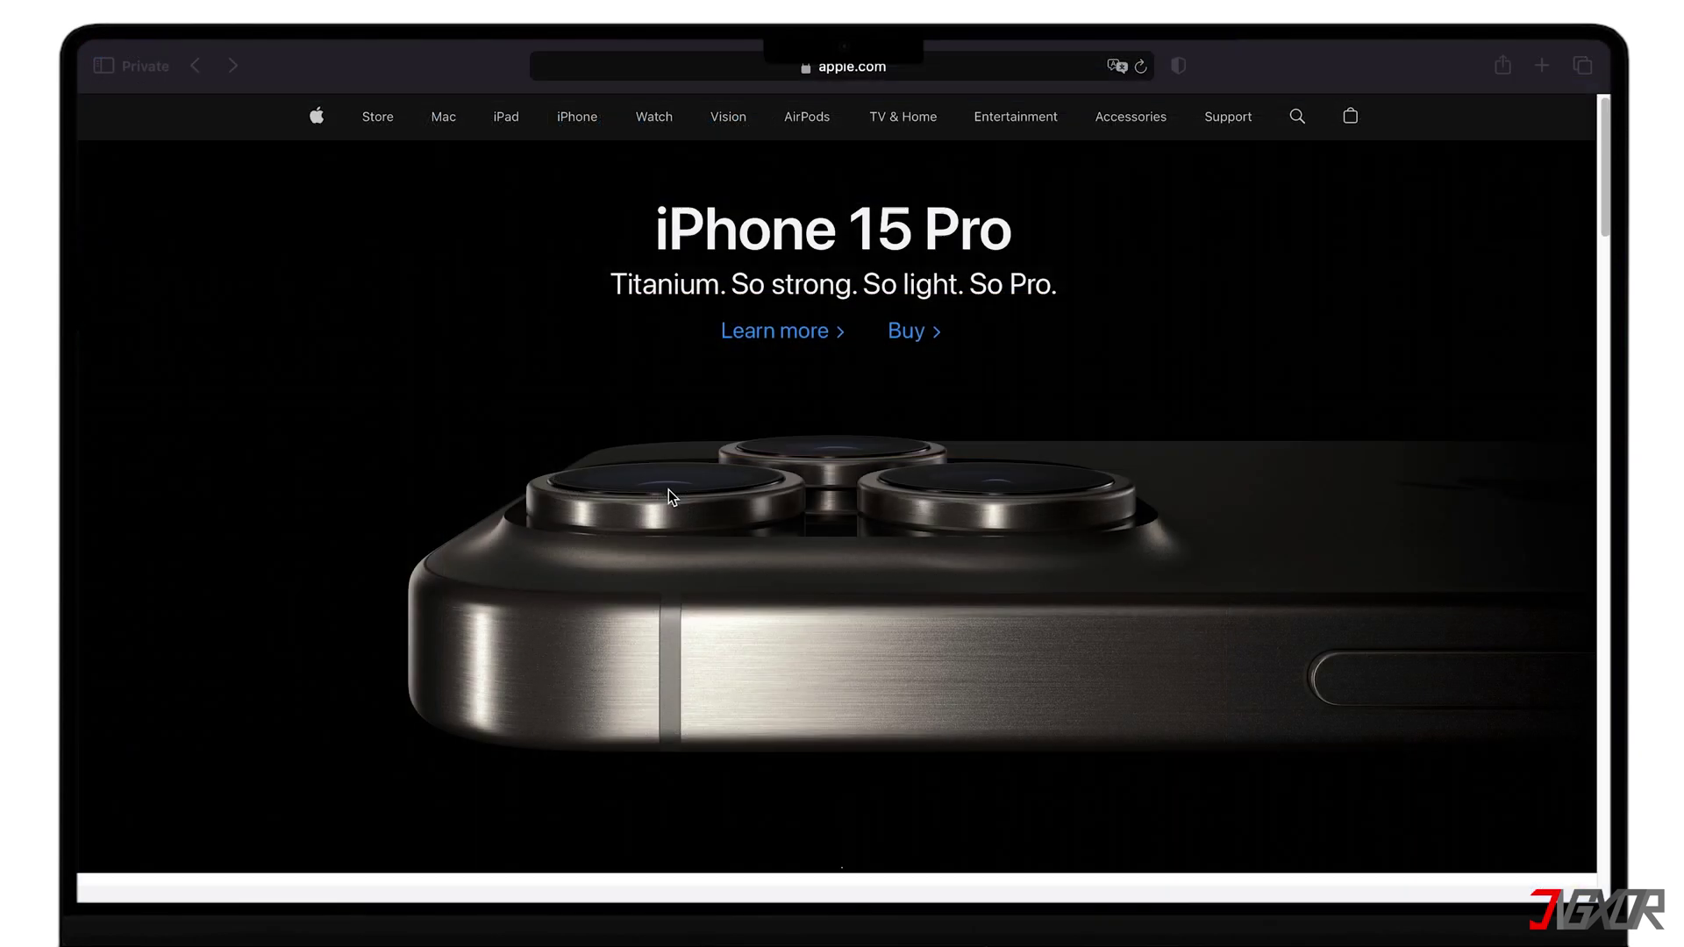
Scroll down through the pages on the way to the Fiverr IT-support gig's About the seller section.
{"action": "scroll", "coordinate": [669, 497], "scroll_direction": "down", "scroll_amount": 5}
{"action": "scroll", "coordinate": [668, 498], "scroll_direction": "down", "scroll_amount": 5}
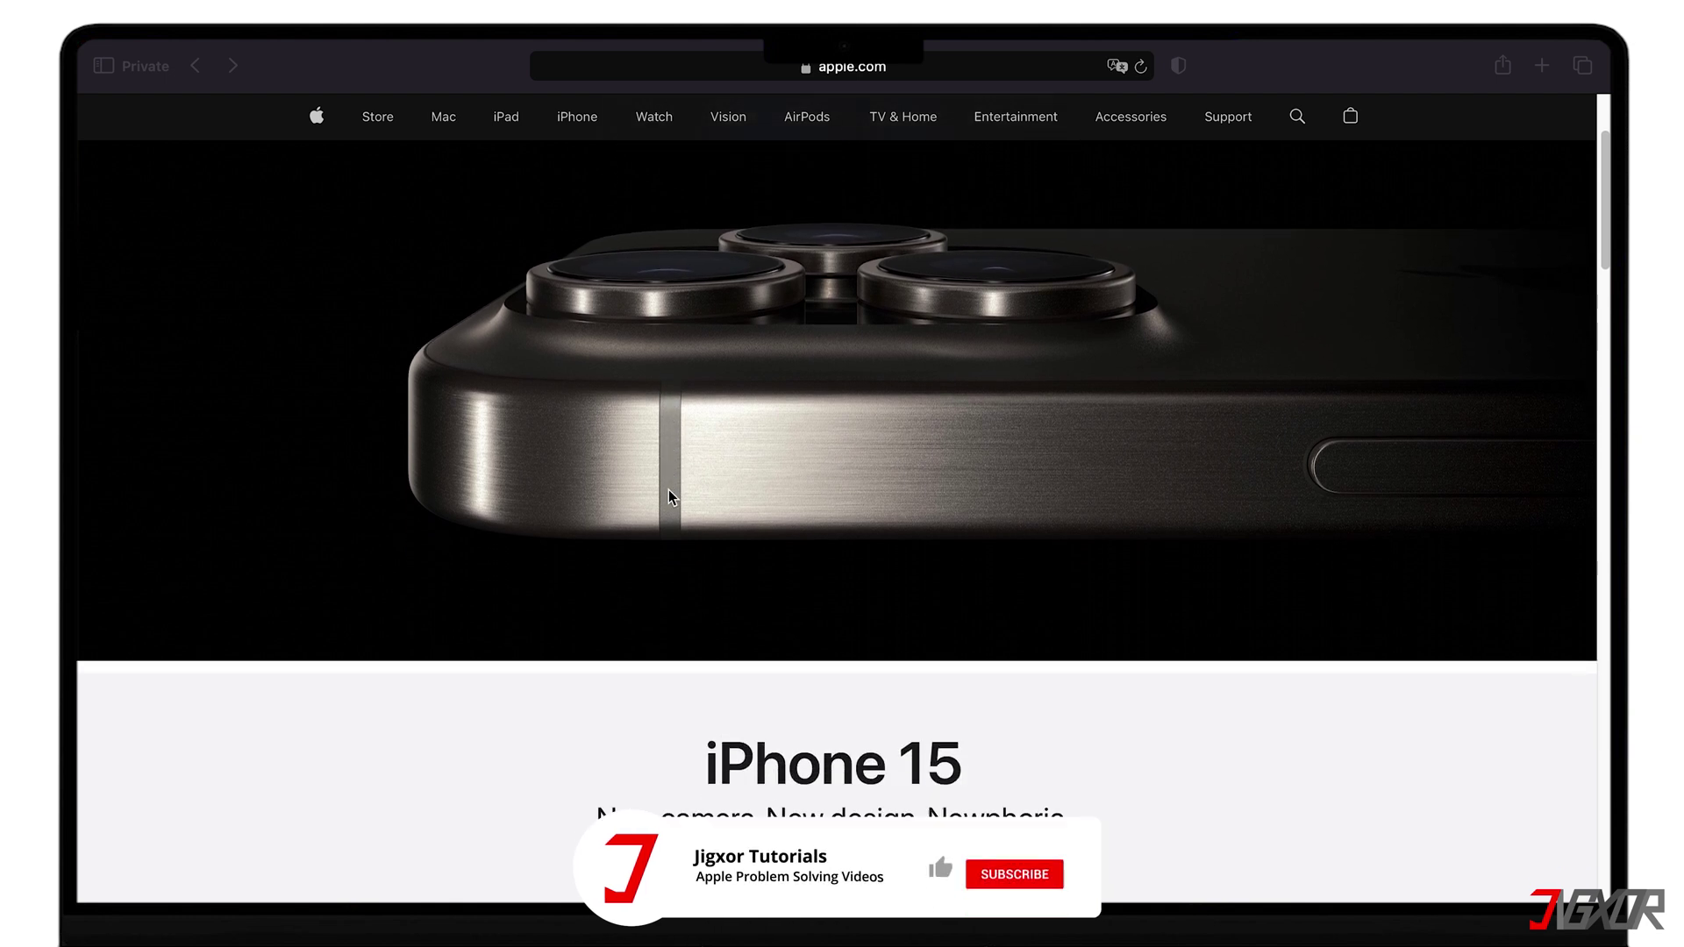
{"action": "scroll", "coordinate": [668, 493], "scroll_direction": "down", "scroll_amount": 4}
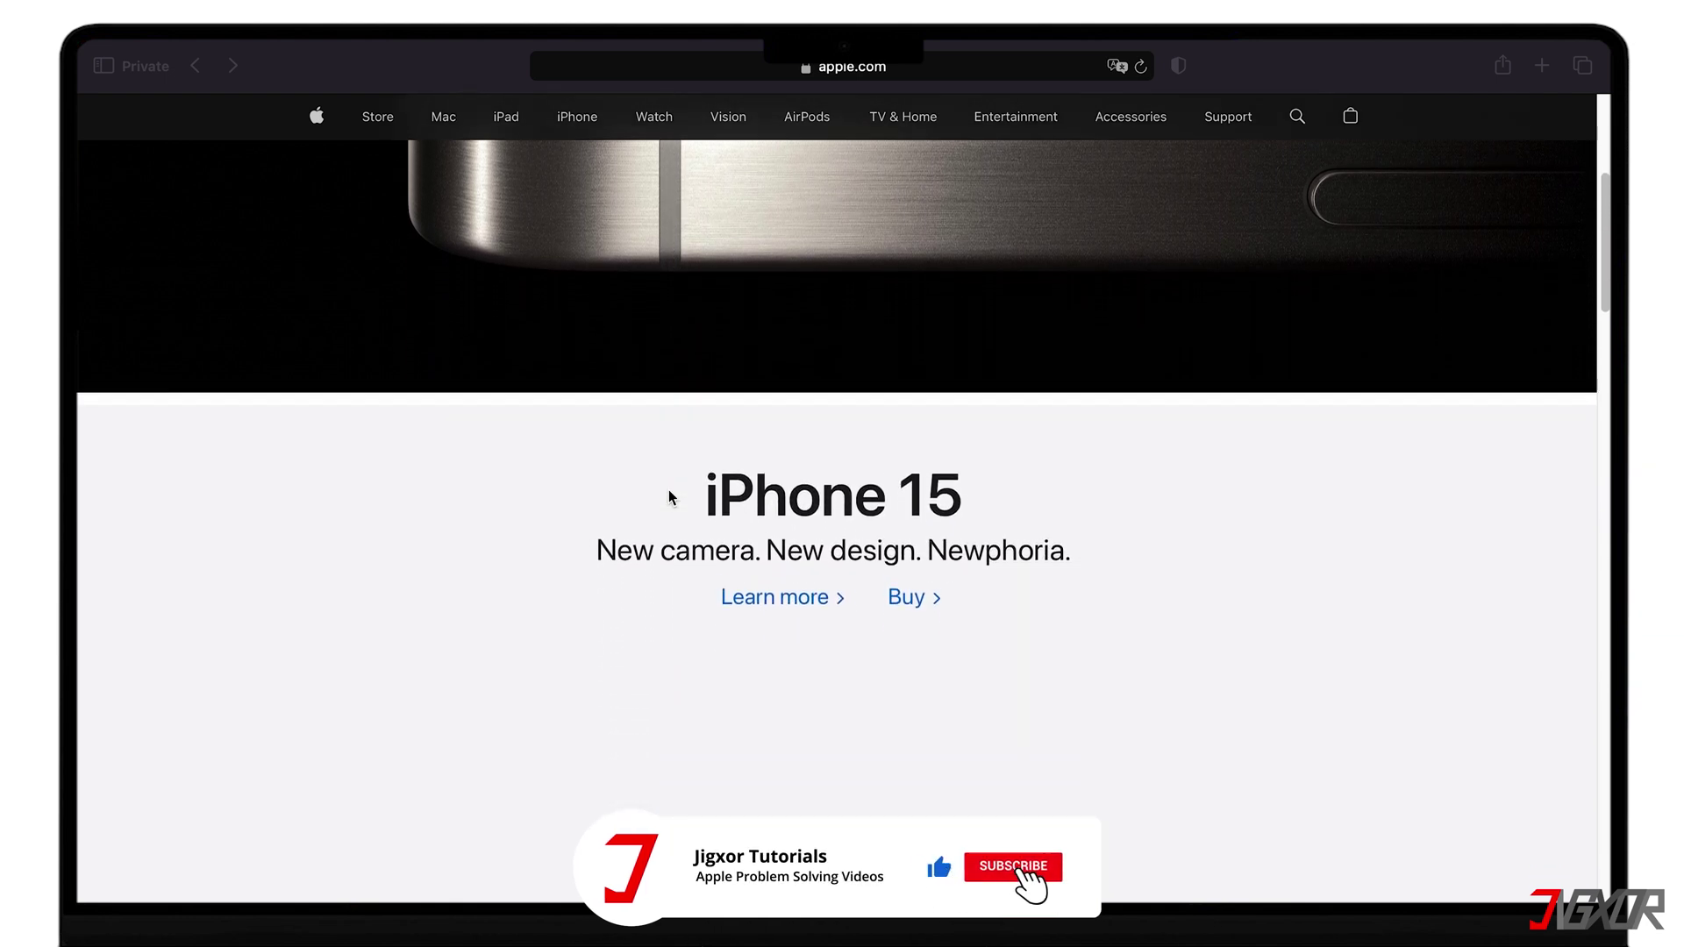
{"action": "scroll", "coordinate": [668, 493], "scroll_direction": "down", "scroll_amount": 1}
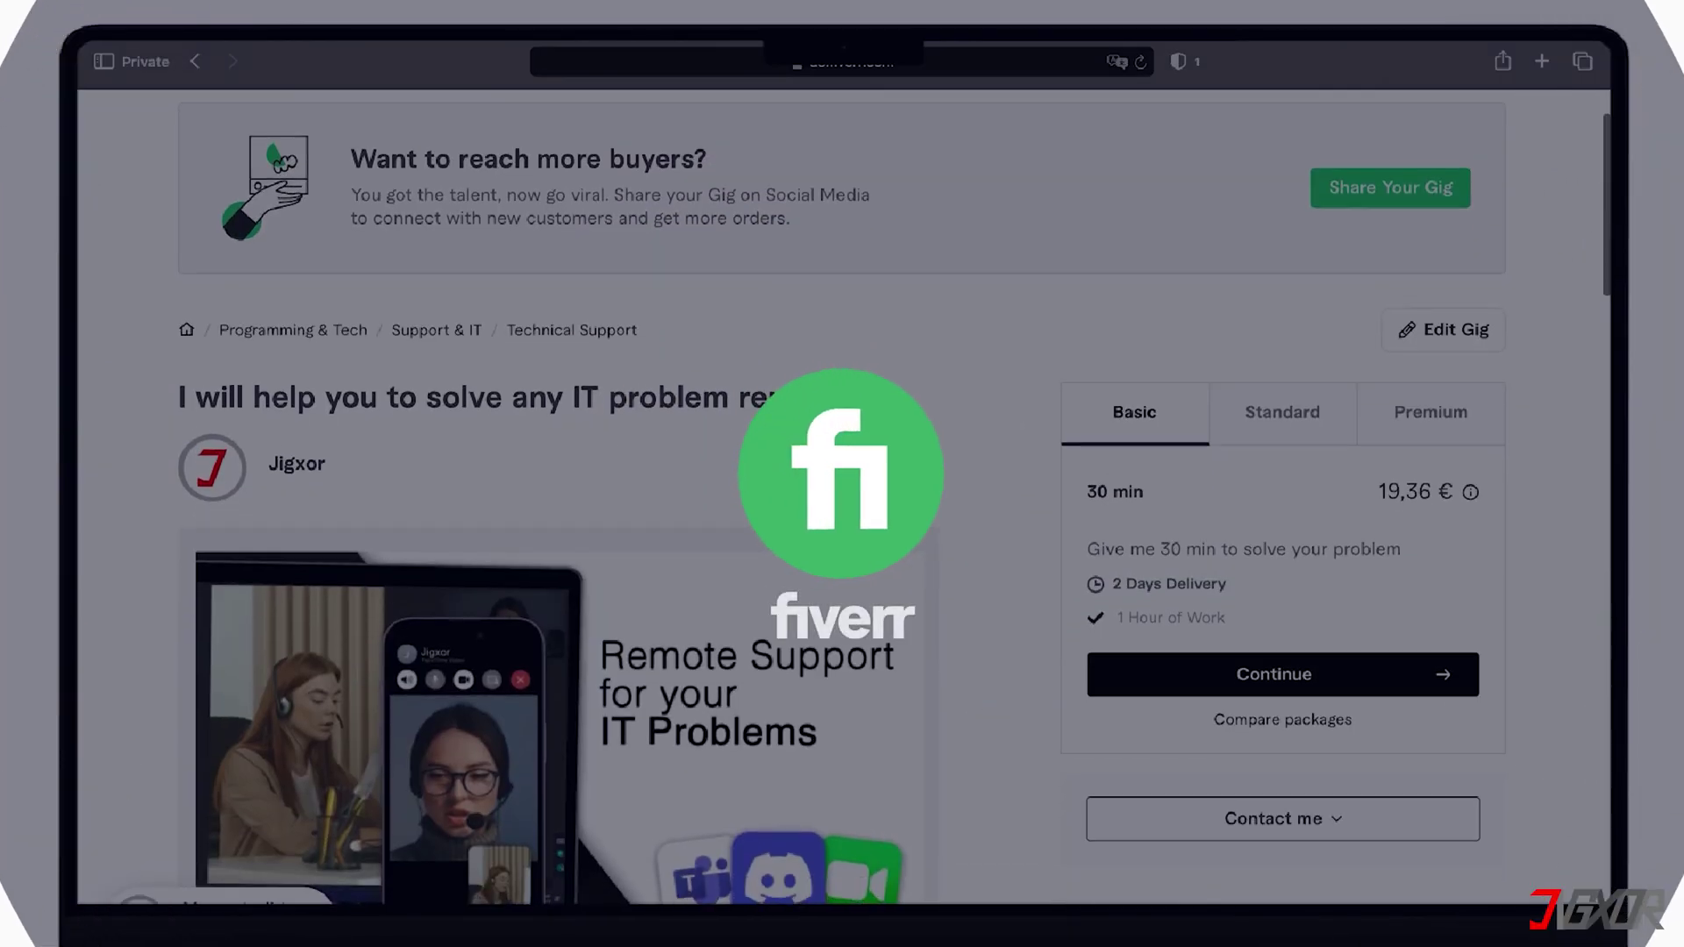
{"action": "scroll", "coordinate": [862, 478], "scroll_direction": "down", "scroll_amount": 15}
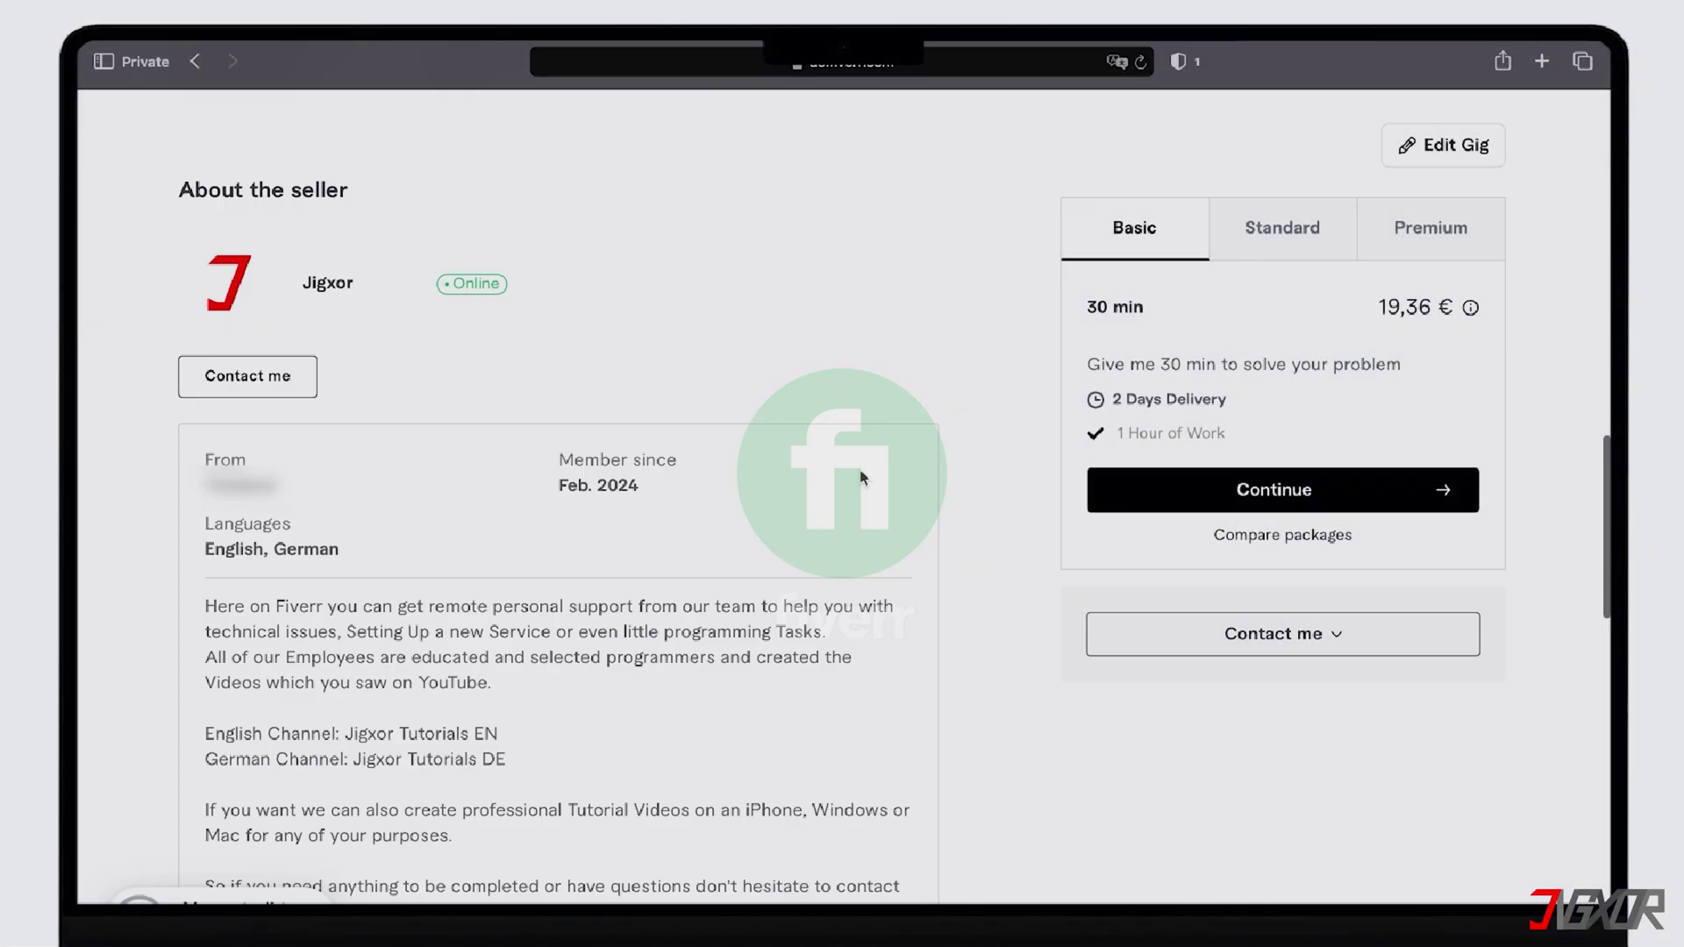